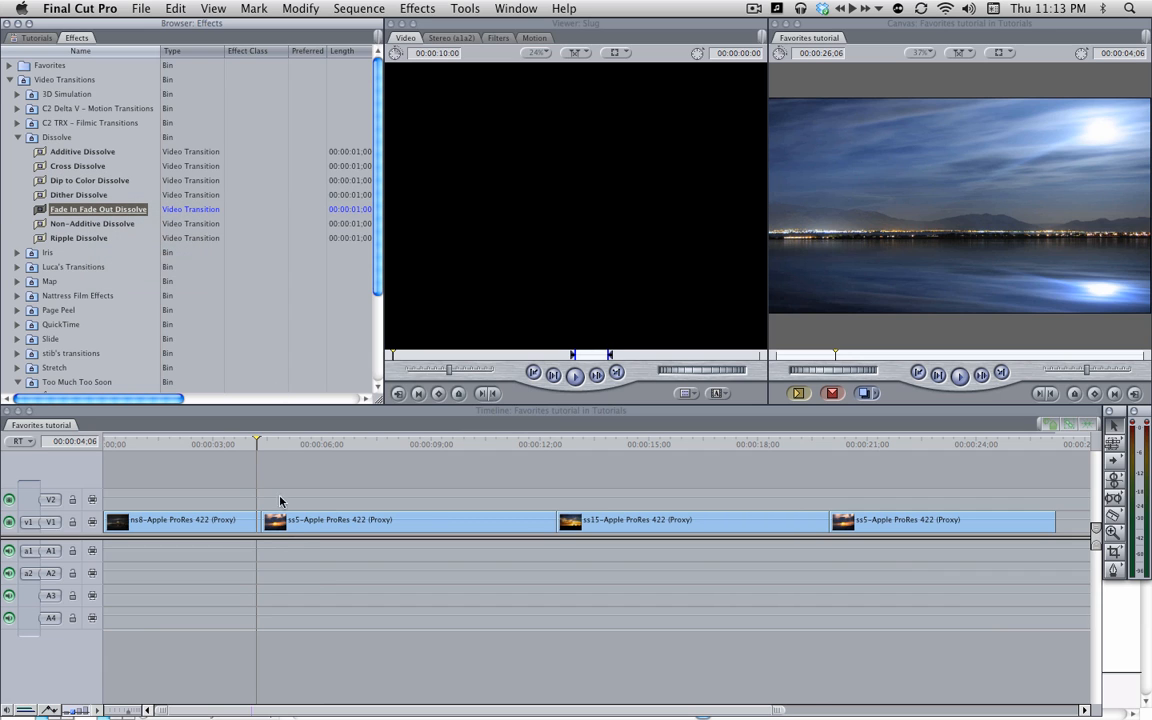
- Try the default transition on the cut between the first two clips, preview it, and undo it
click(232, 472)
key(super+t)
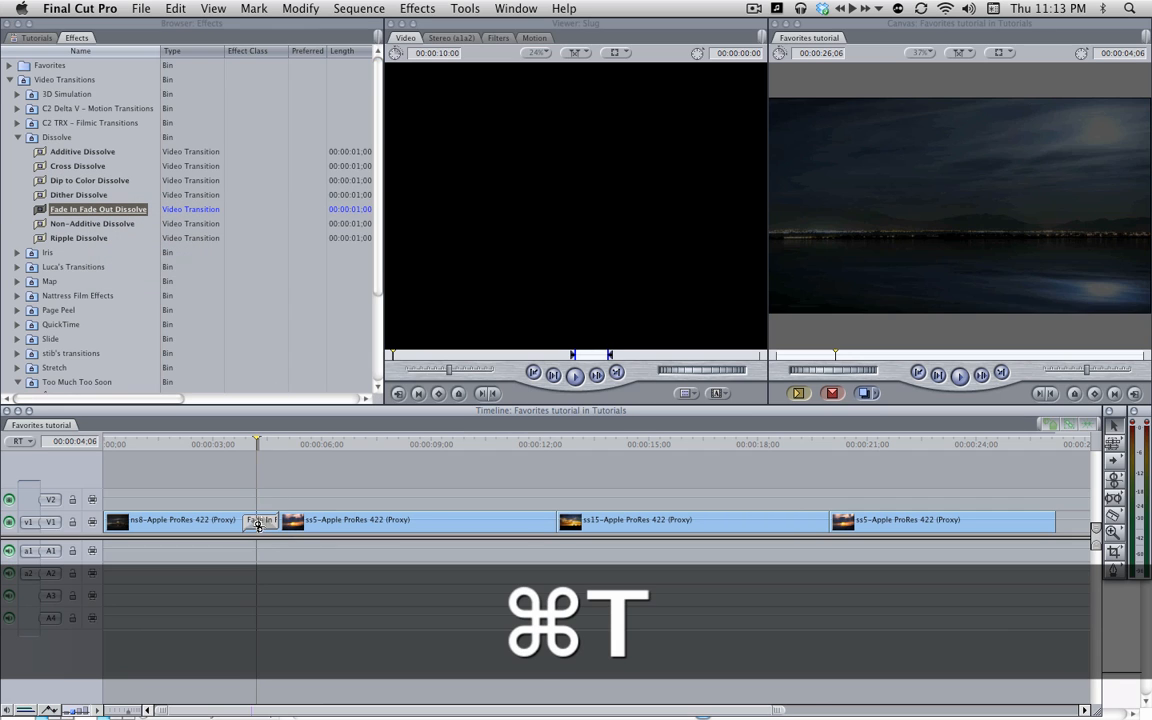
click(245, 443)
key(space)
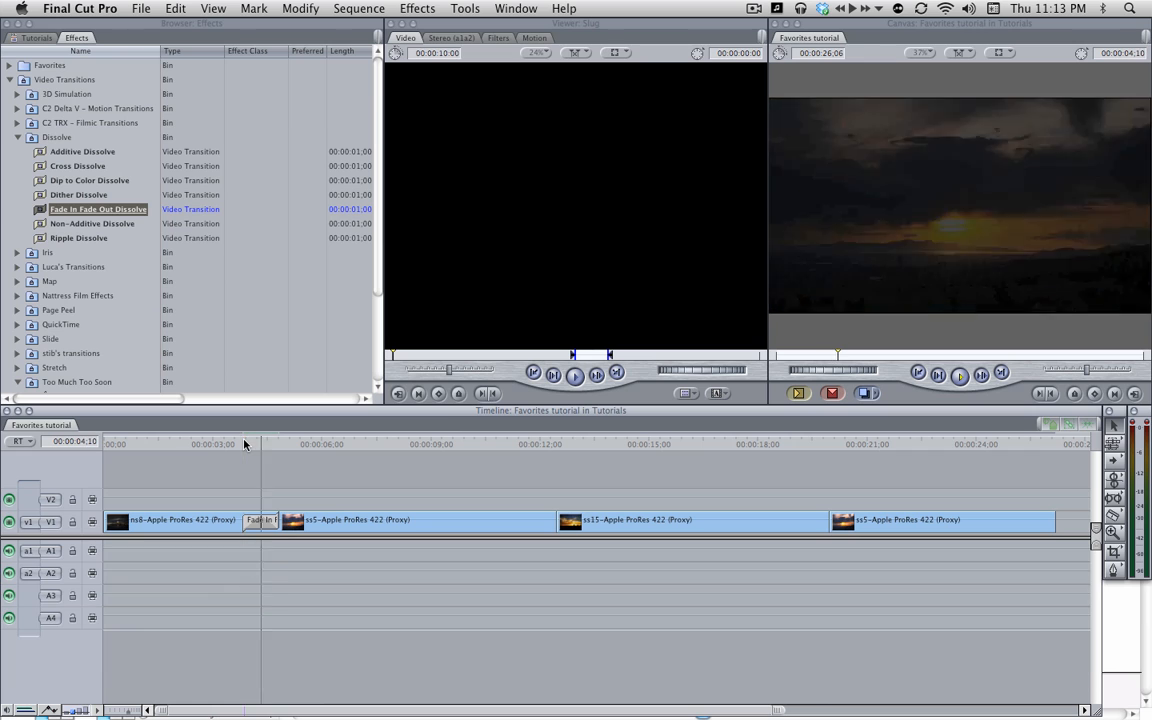
key(super+z)
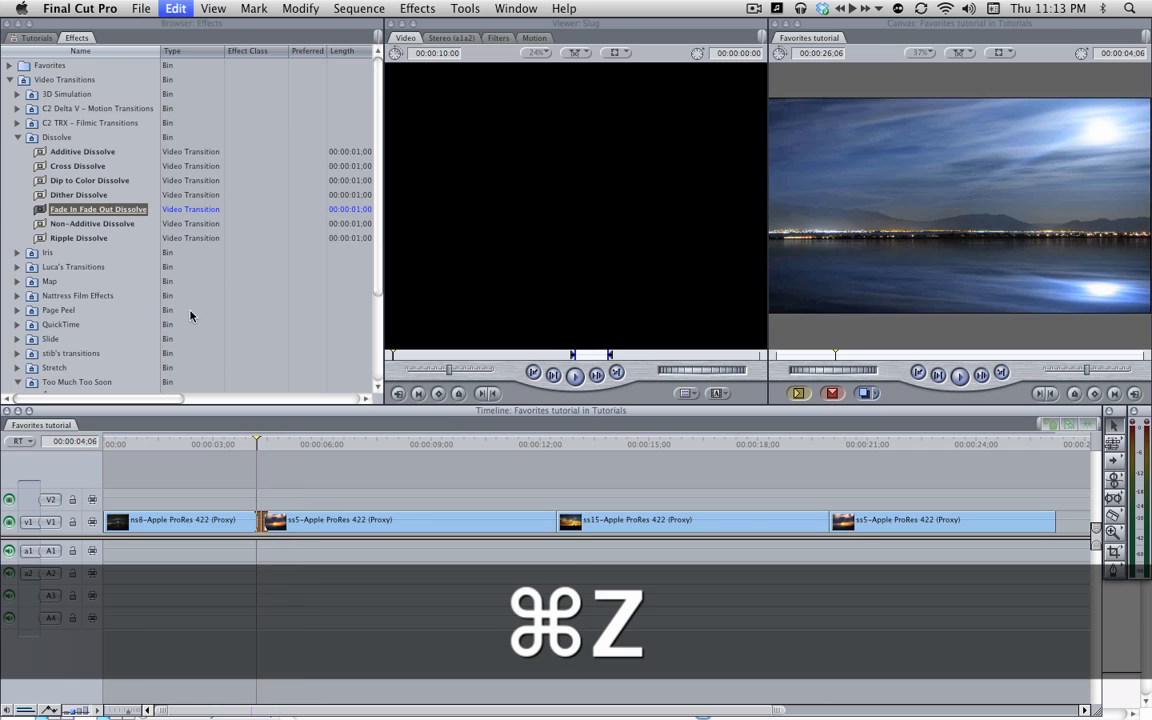
key(super+shift+z)
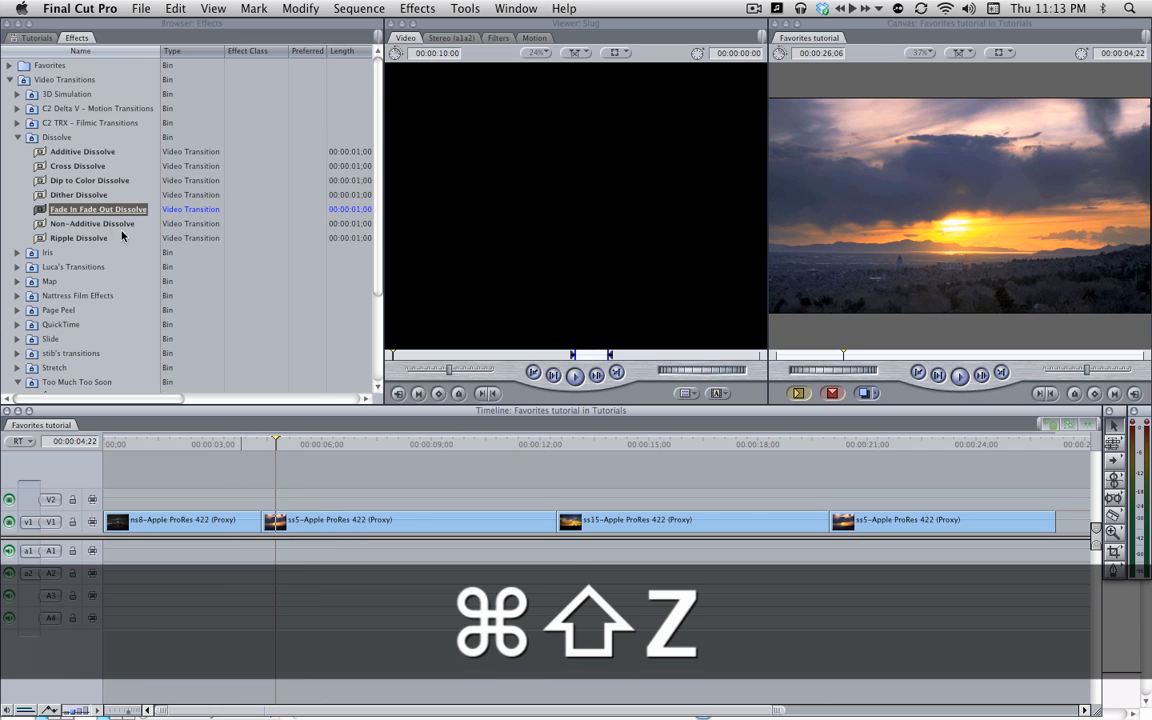
- Set Cross Dissolve as the default video transition
right_click(90, 170)
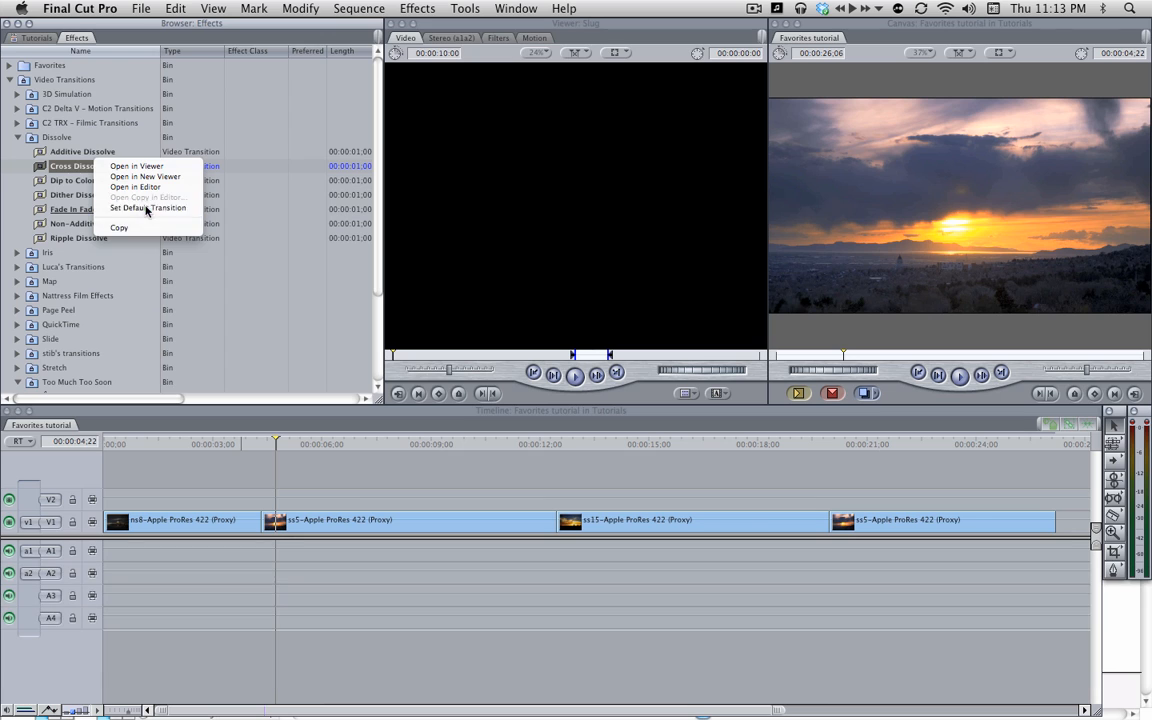
click(147, 208)
click(256, 478)
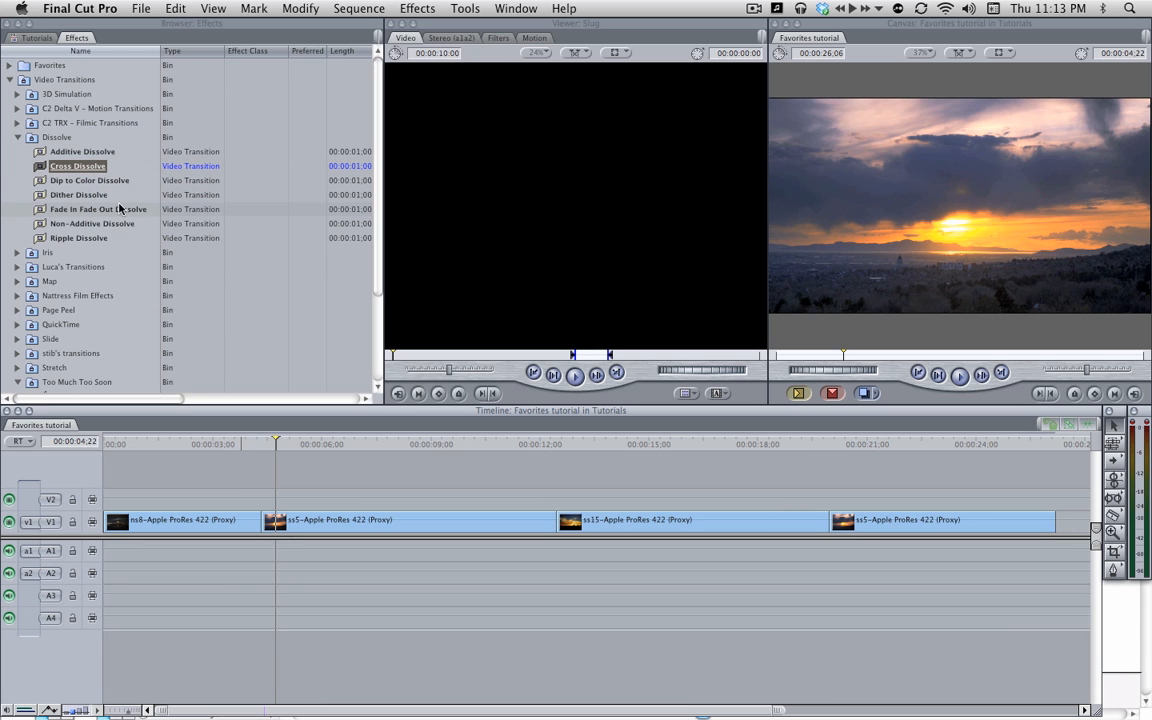
key(a)
click(82, 151)
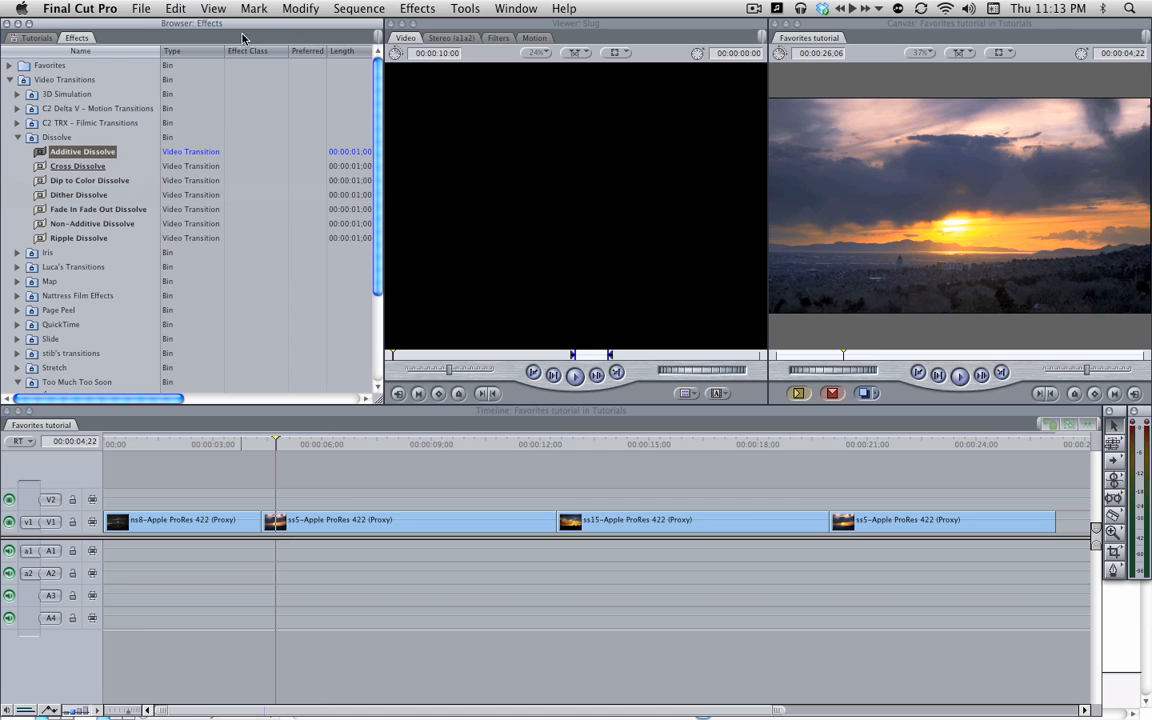
- Open the Favorites window and dock it in the Browser beside Effects
click(503, 10)
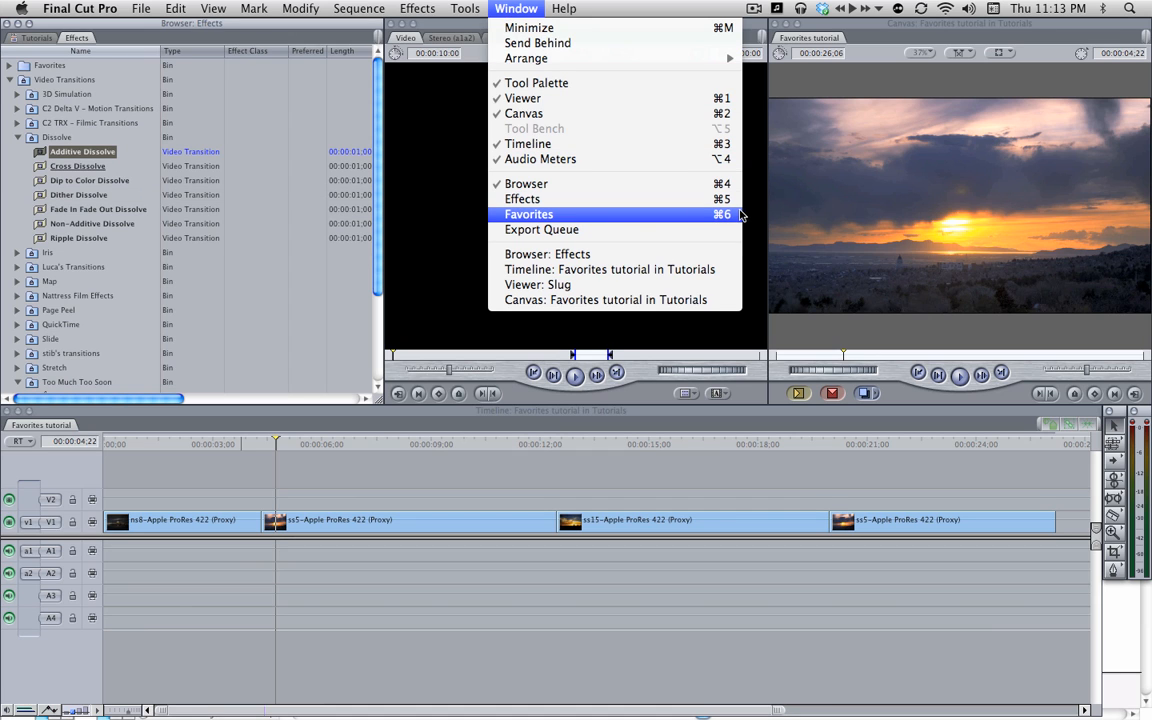
click(574, 216)
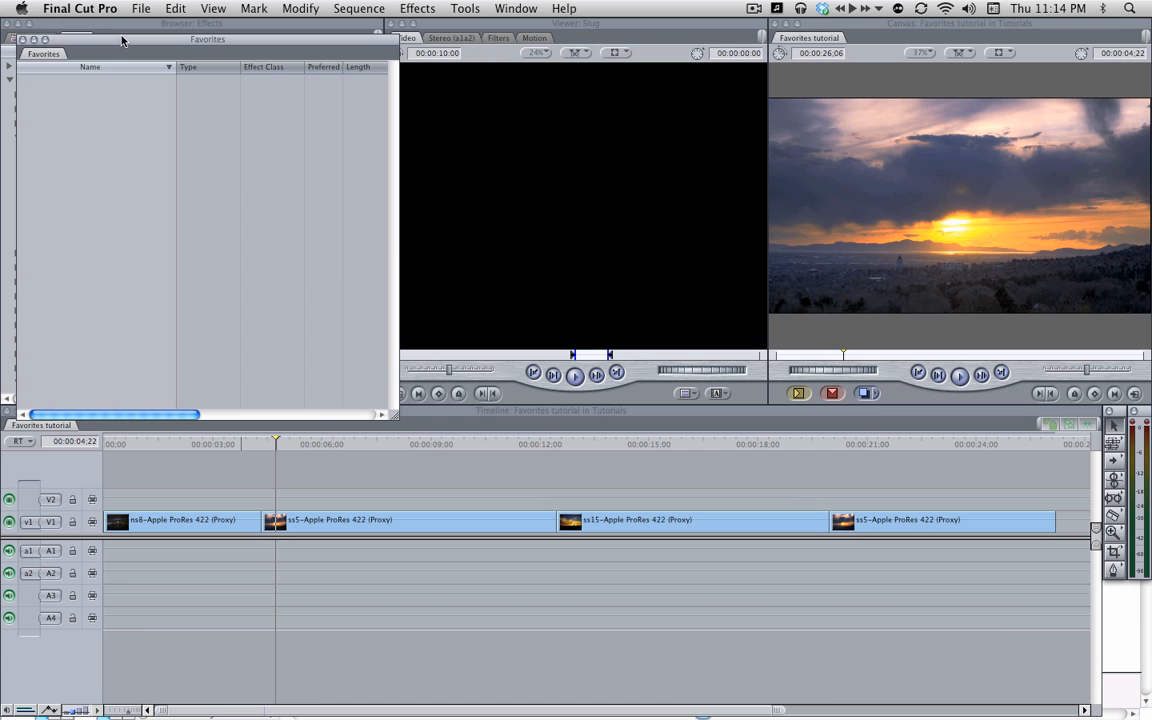
drag(122, 40, 142, 88)
drag(62, 104, 127, 46)
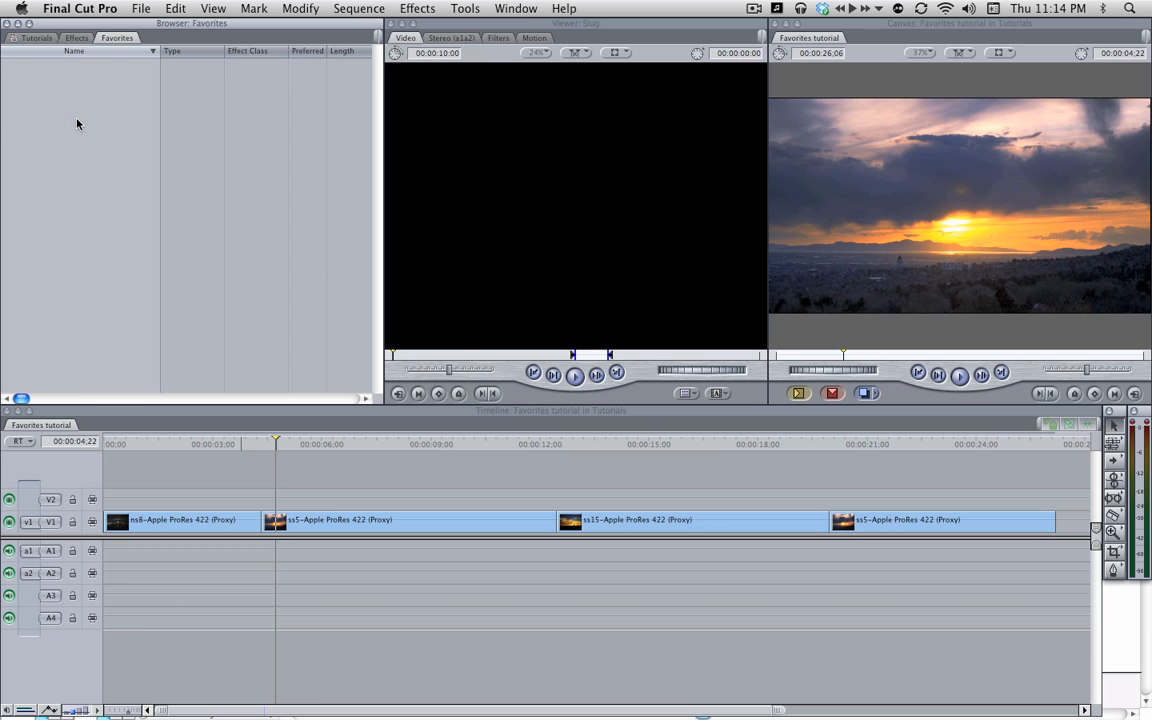
- Create two bins in Favorites named "Video Transitions" and "Video Filters"
key(super+b)
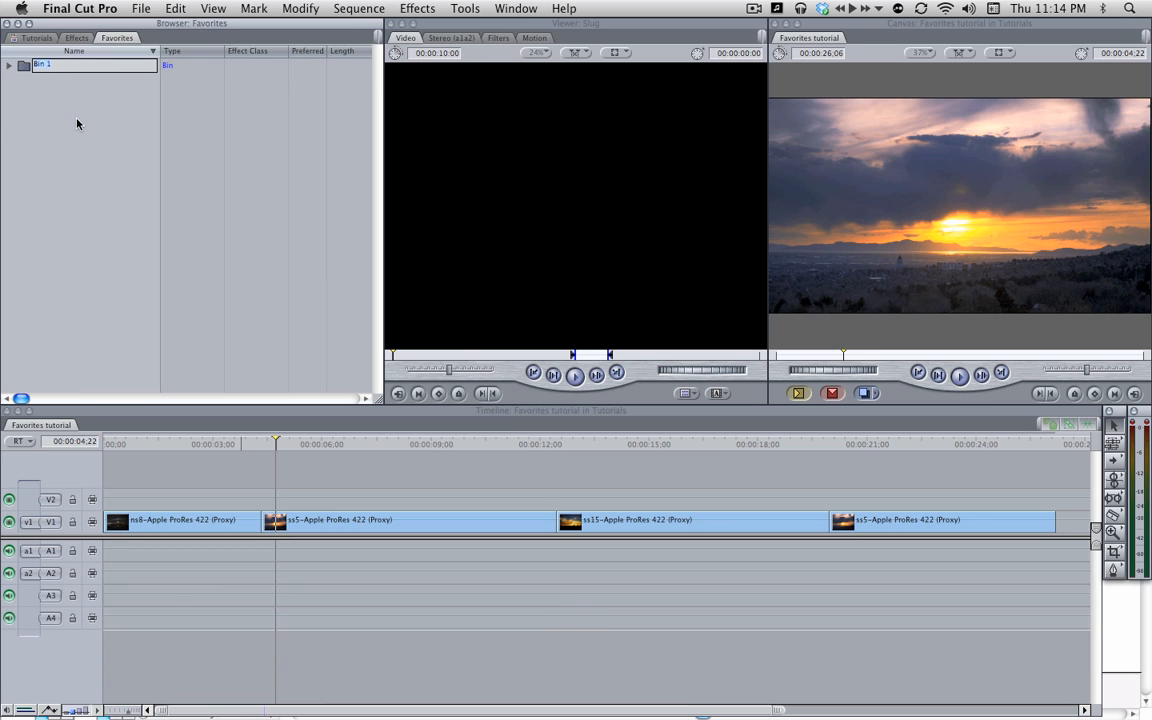
text(Video Transitions)
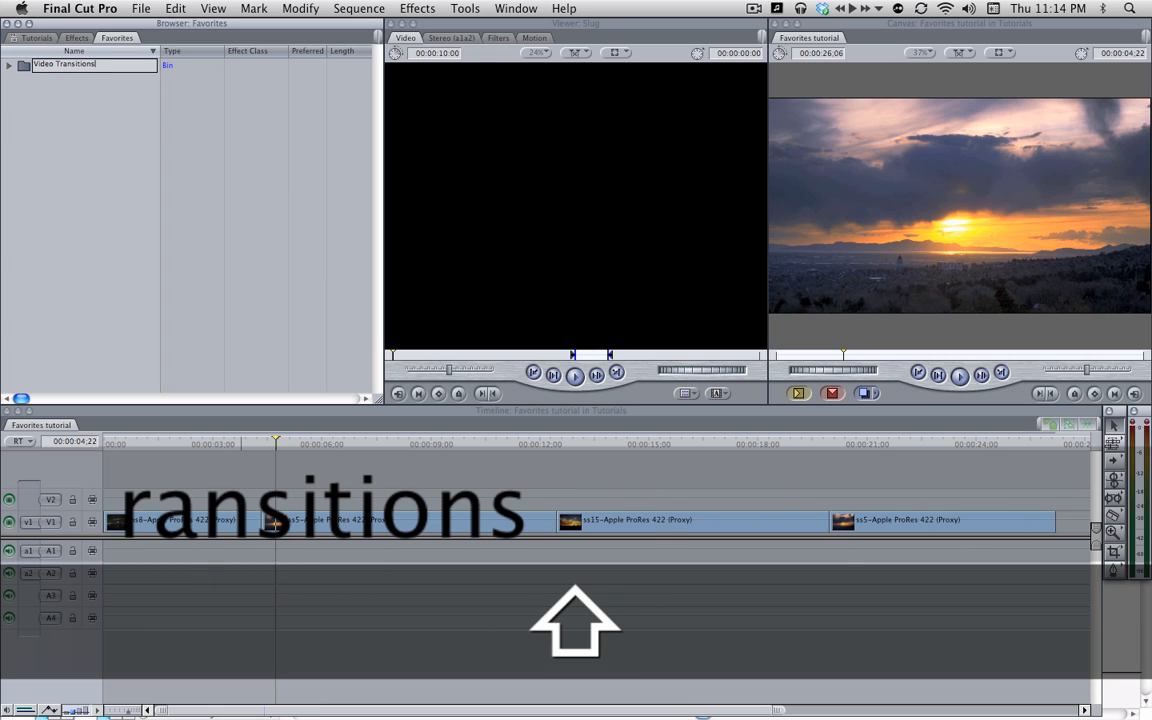
key(Return)
key(cmd+b)
text(Video Filters)
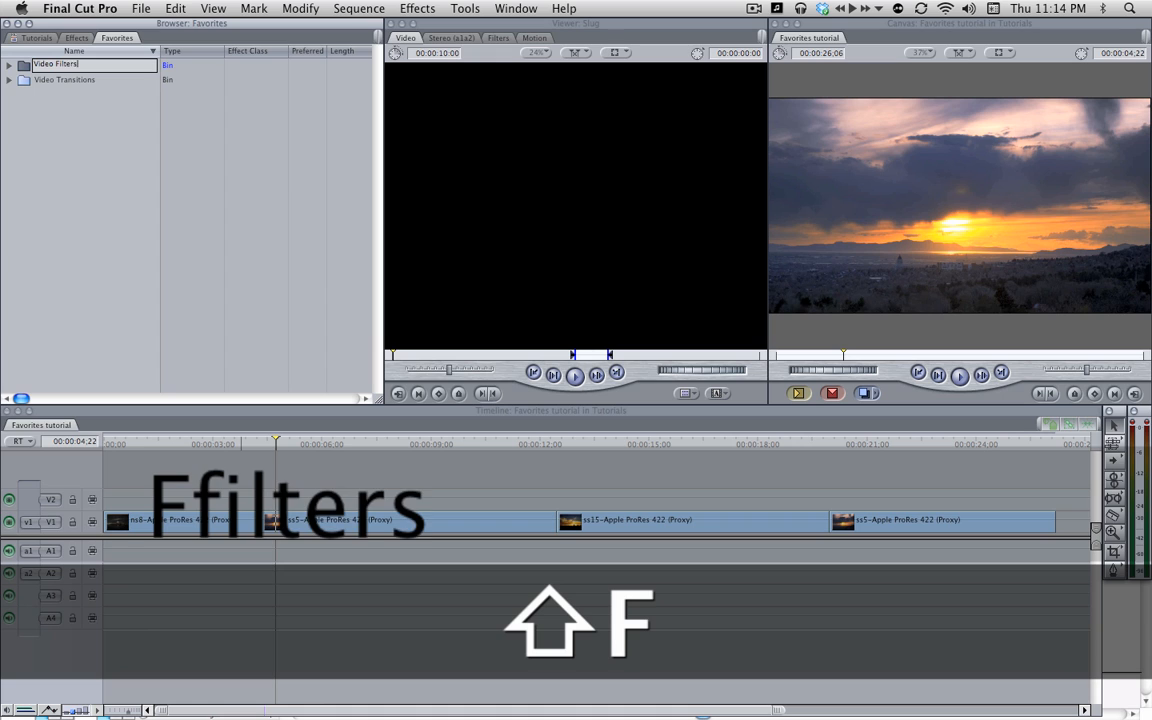
key(Return)
- Add two more bins to Favorites named "Audio Transitions" and "Audio Filters"
key(super+b)
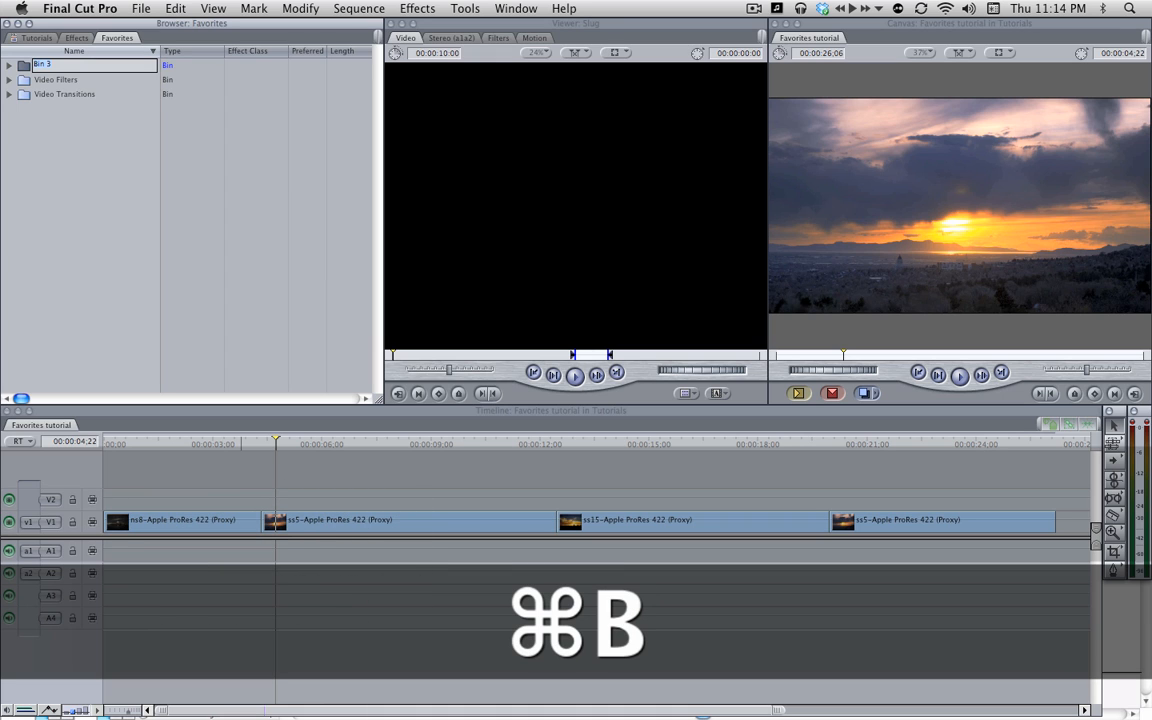
text(Audio T)
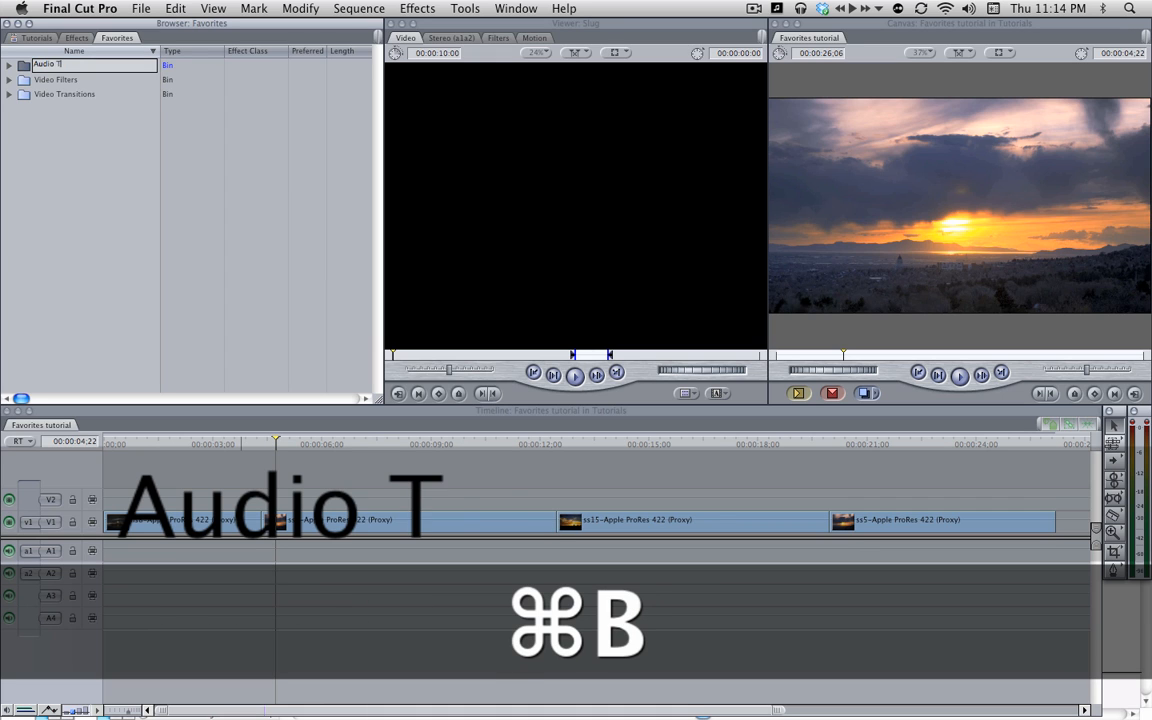
text(ransitions)
key(Return)
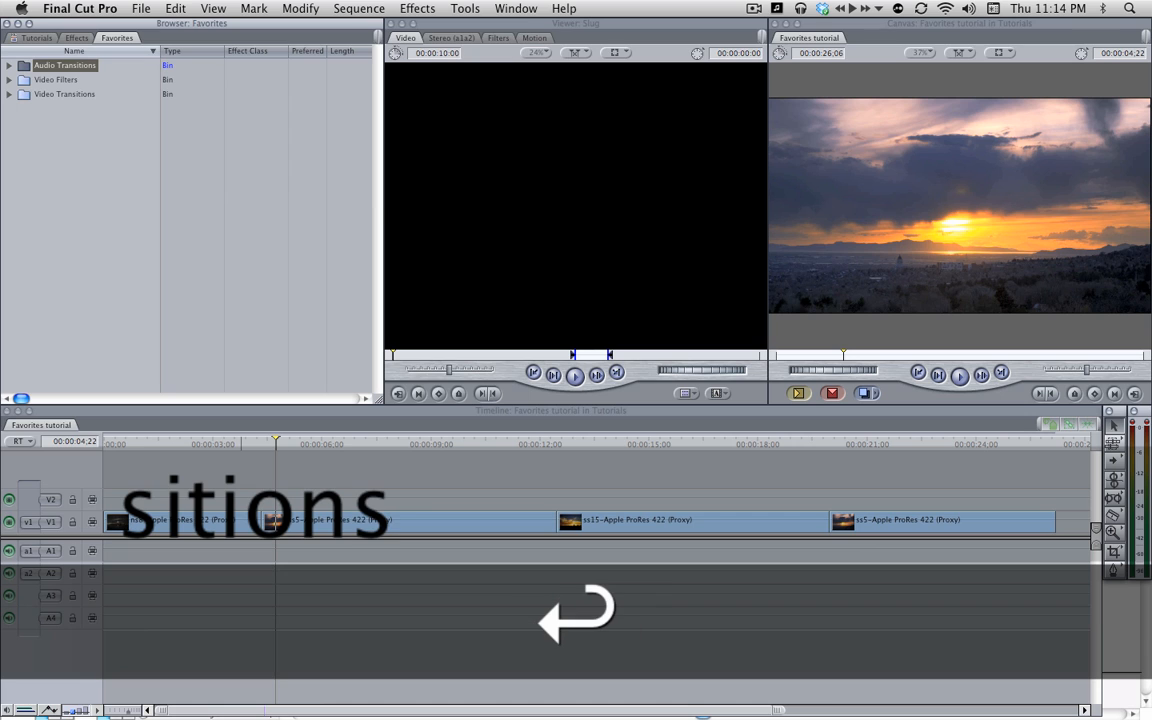
key(super+b)
text(A)
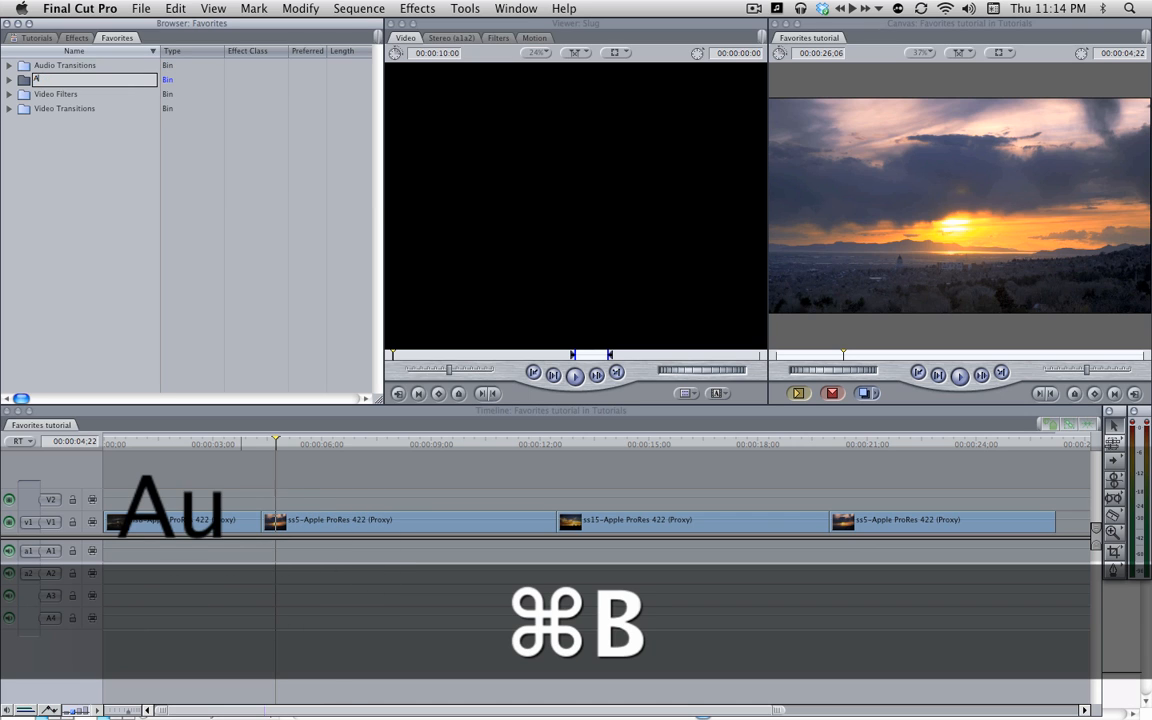
text(udio )
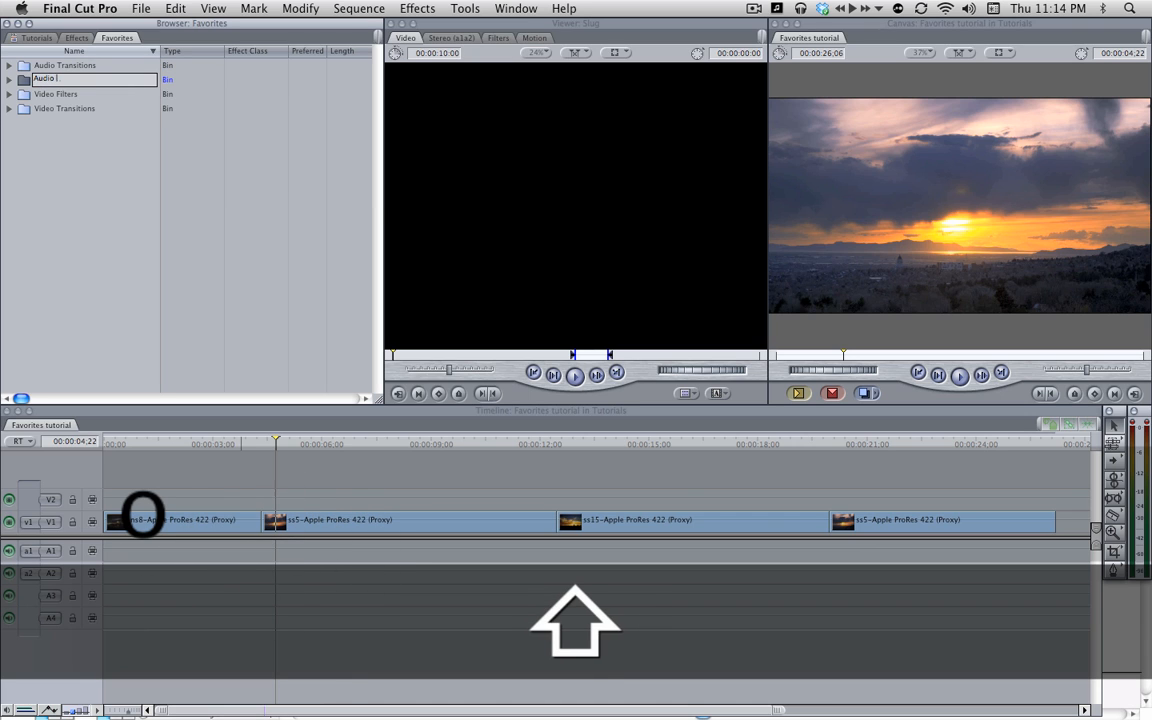
text(Filters)
key(Return)
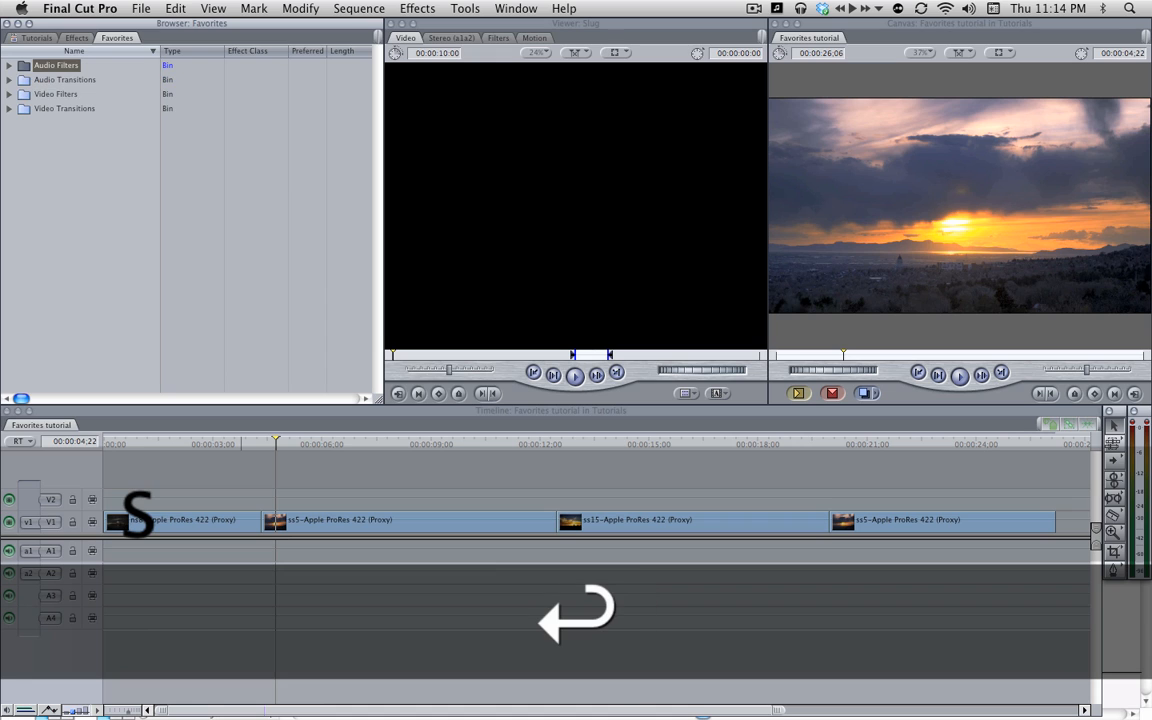
- Create a Favorites bin named "Motions Paths"
key(super+b)
text(Motio)
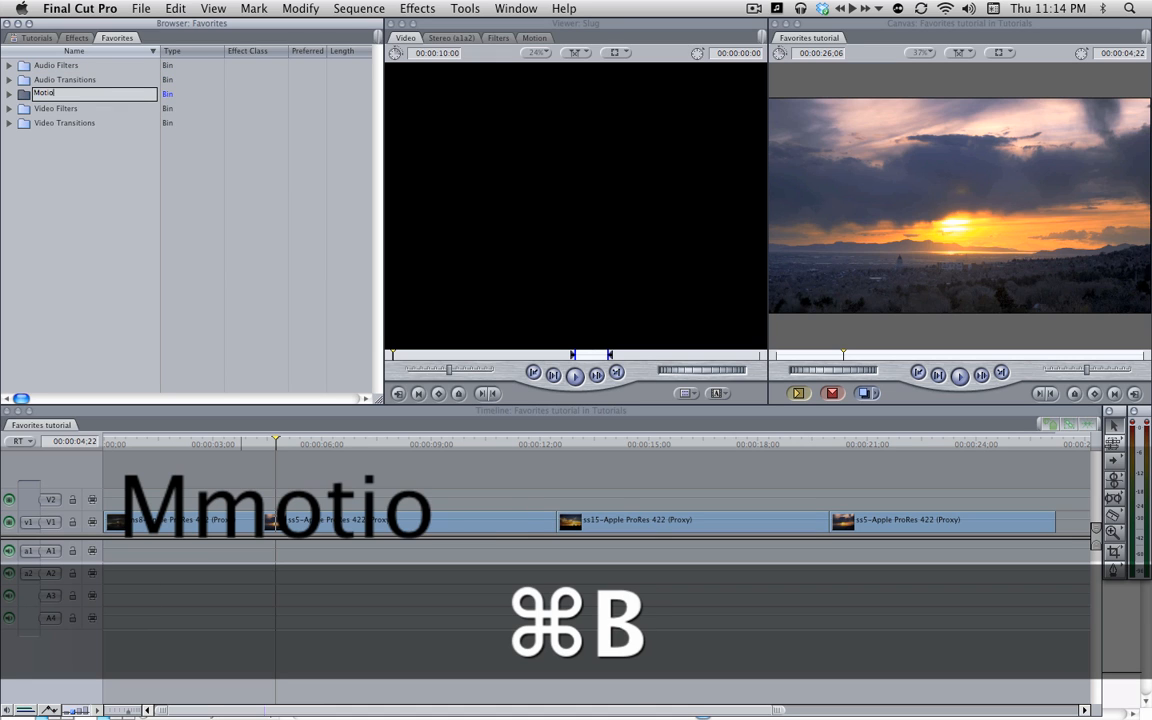
text(ns Paths)
key(Return)
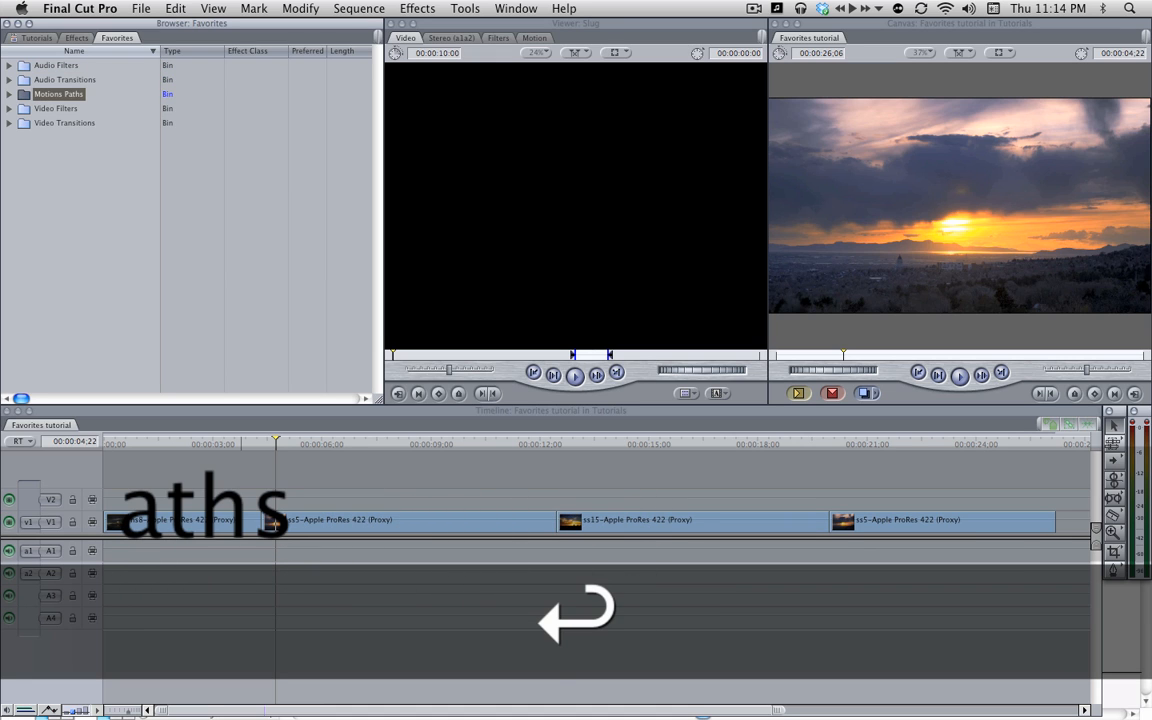
- Apply the Fade In Fade Out Dissolve from Effects to the cut between the first two timeline clips
click(78, 38)
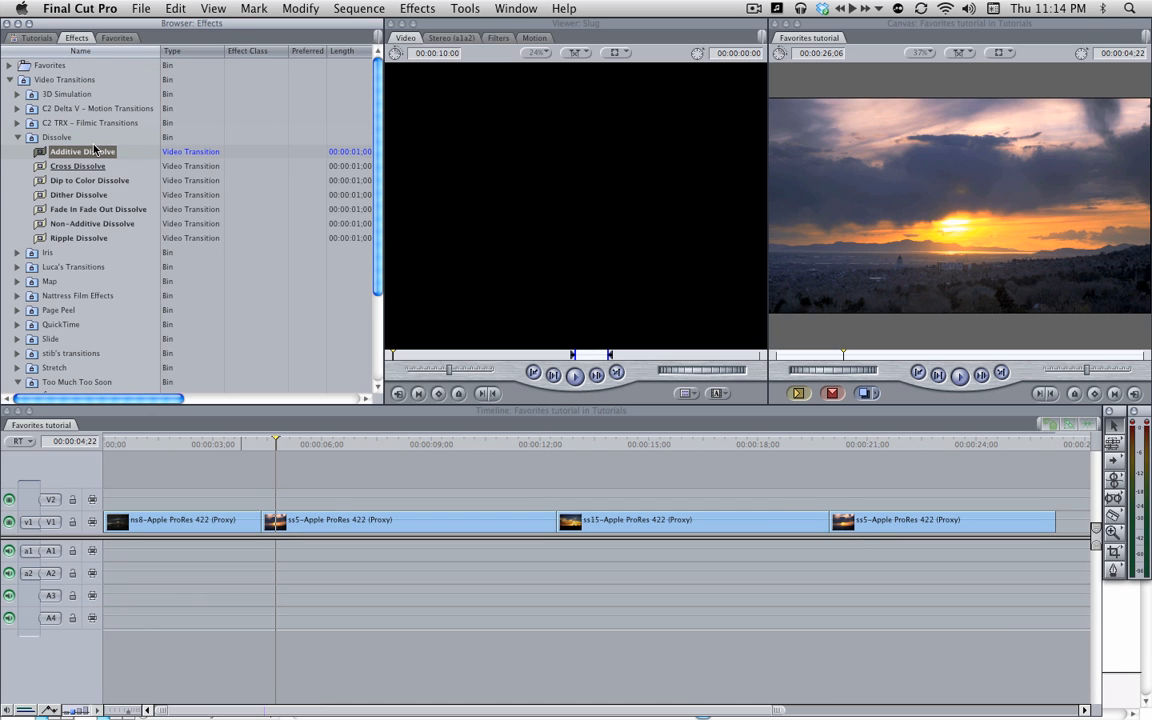
click(86, 211)
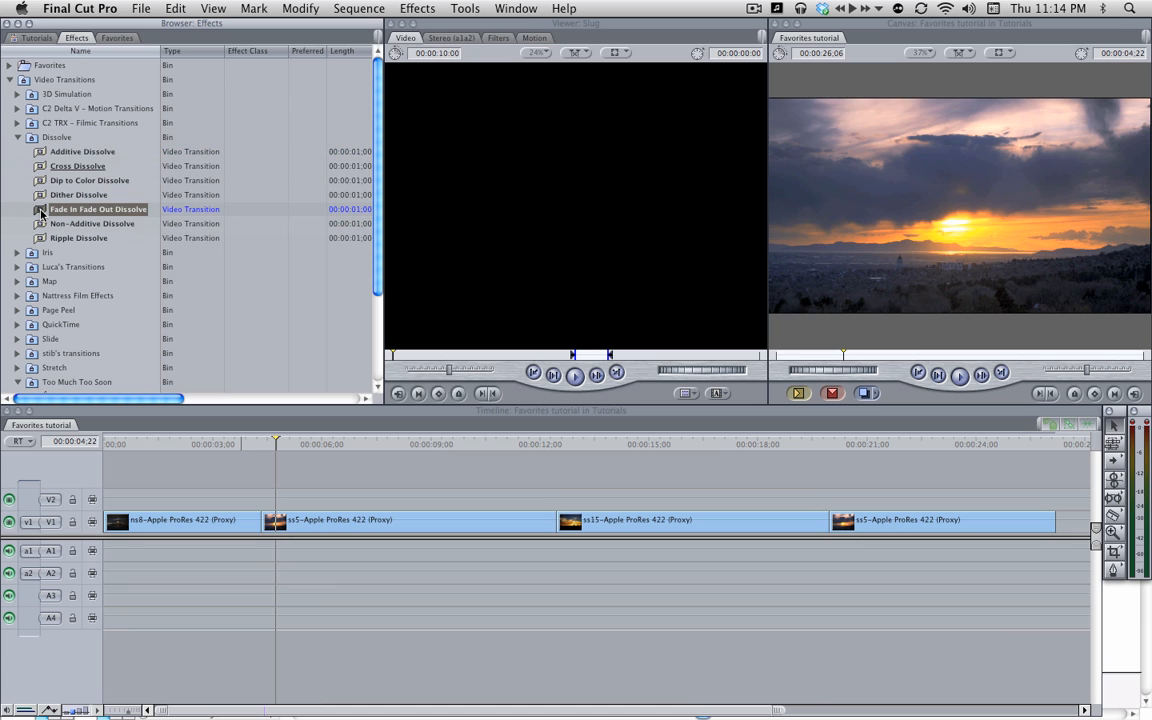
drag(40, 211, 258, 521)
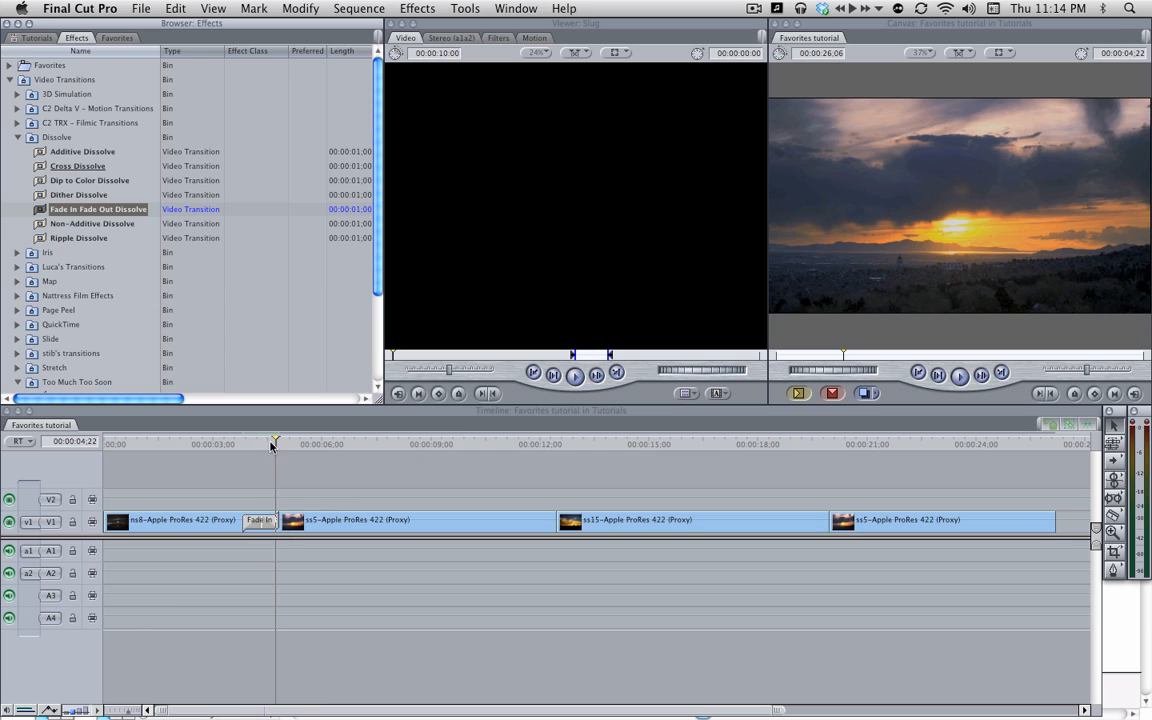
drag(274, 445, 266, 471)
- Set the applied Fade In Fade Out Dissolve's duration to 15 frames and play it back
double_click(259, 520)
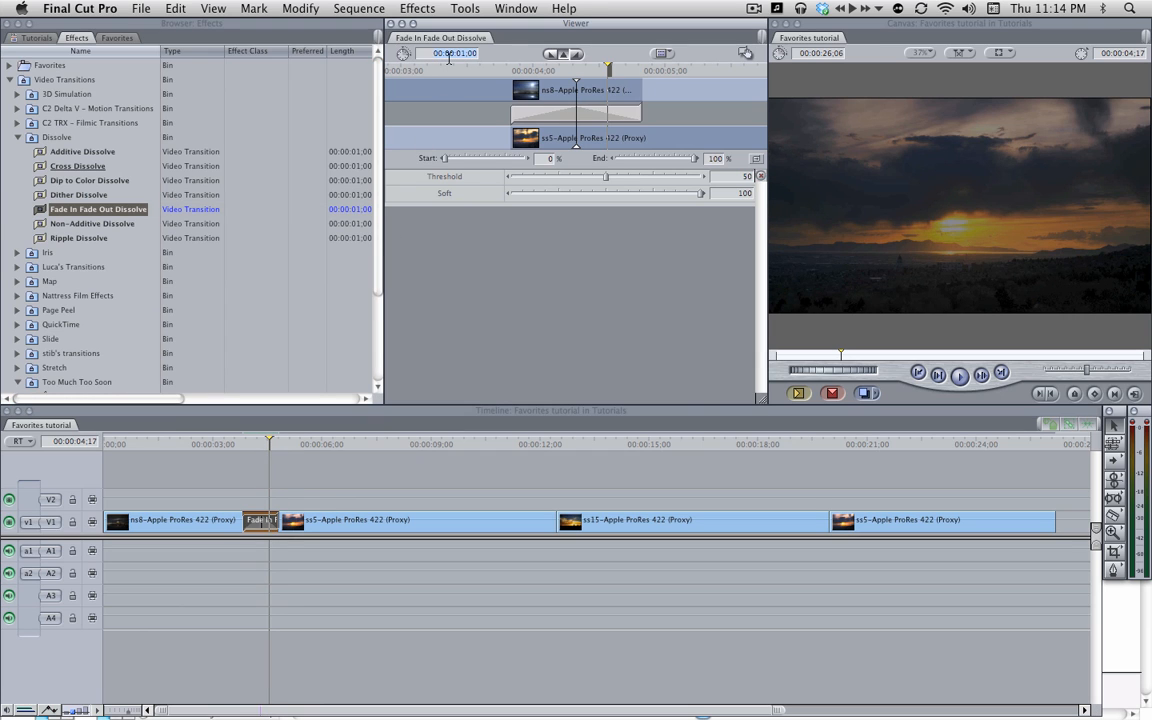
text(15)
key(Return)
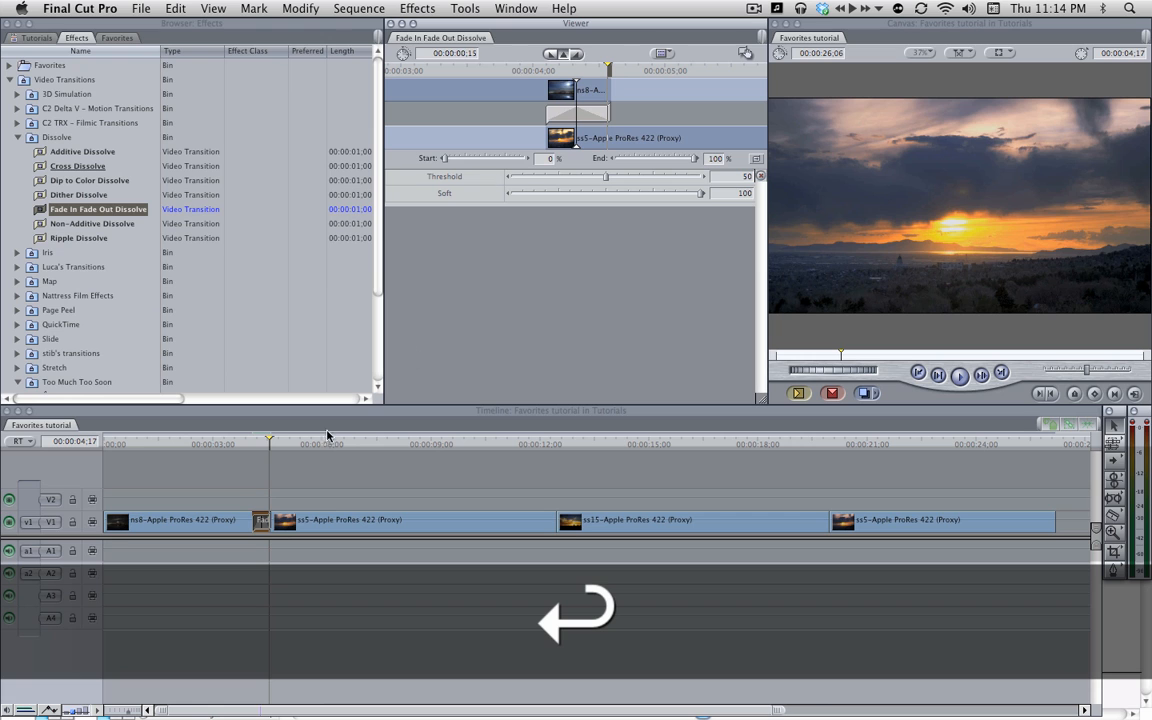
click(250, 446)
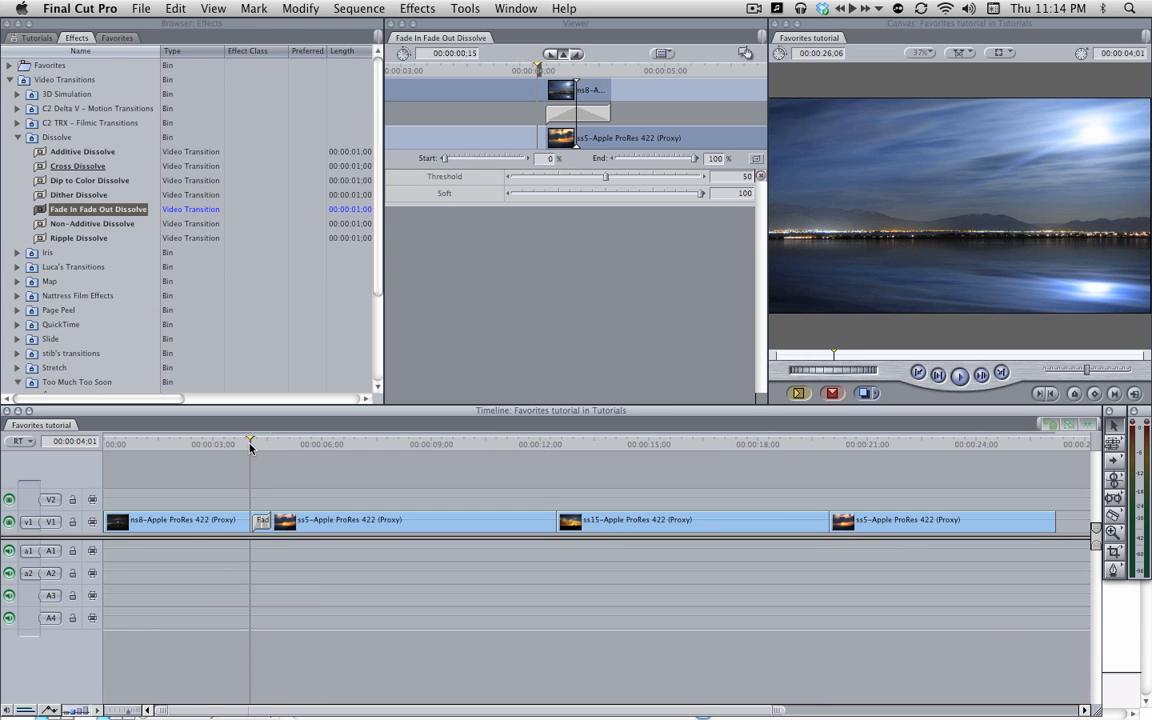
key(space)
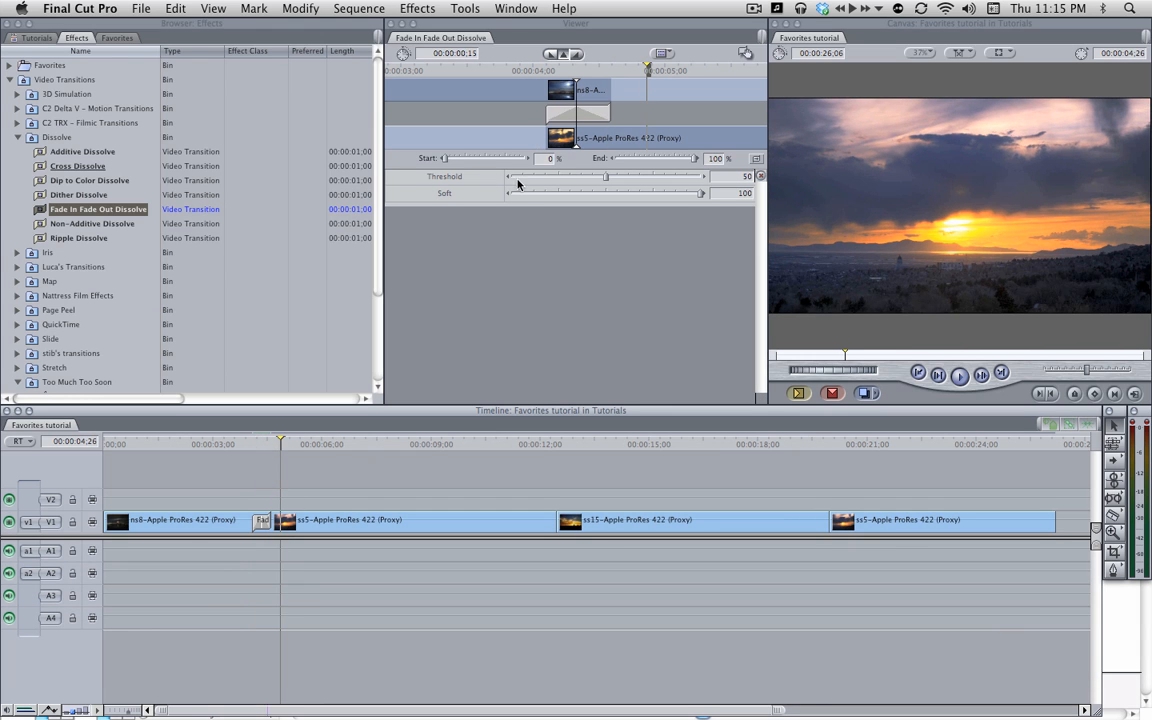
- Save the customised Fade In Fade Out Dissolve into the Video Transitions bin of Favorites and expand that bin
click(118, 38)
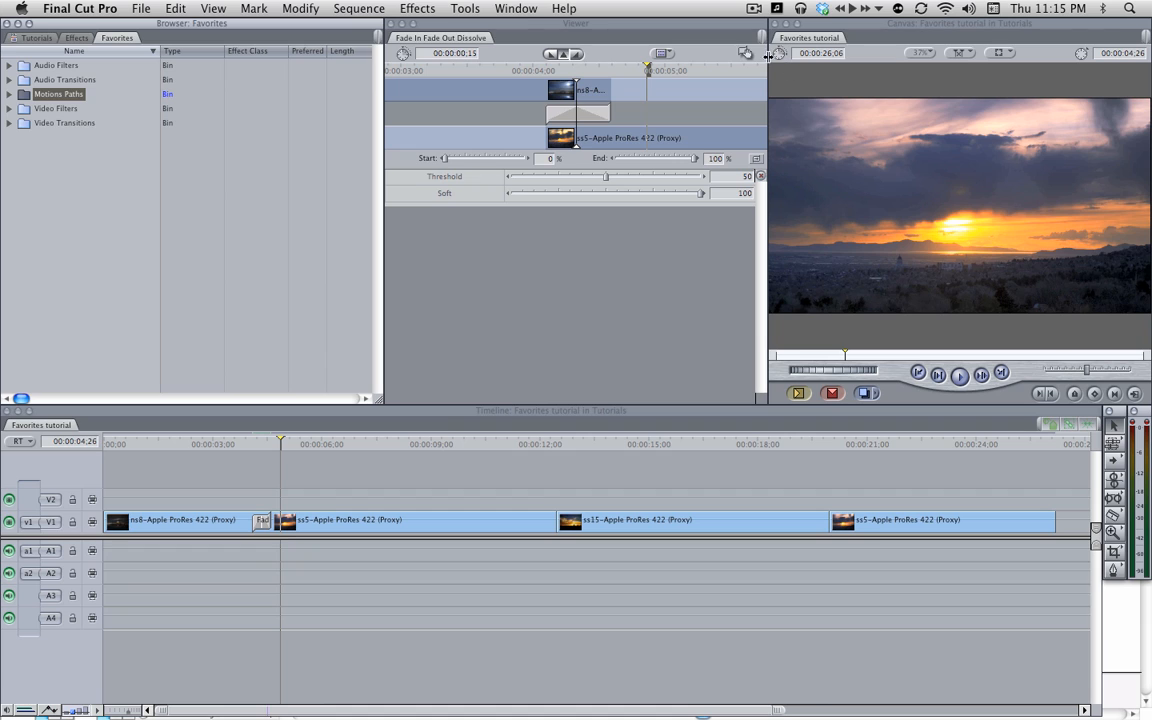
click(745, 50)
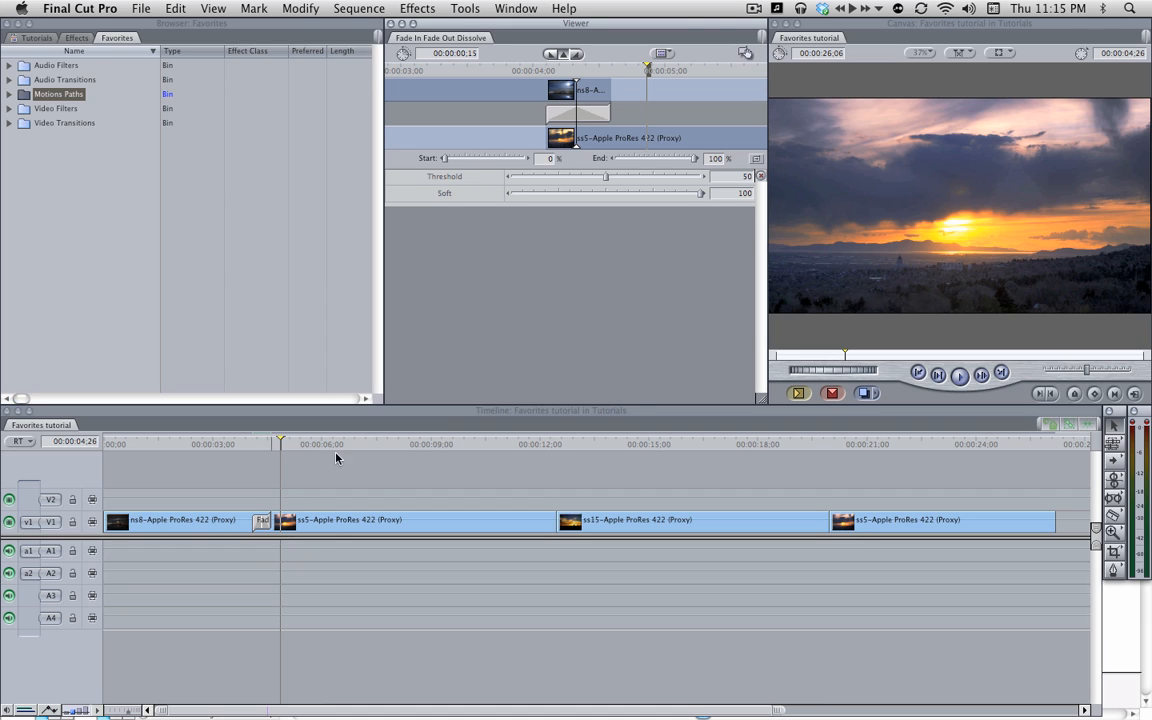
drag(748, 55, 68, 121)
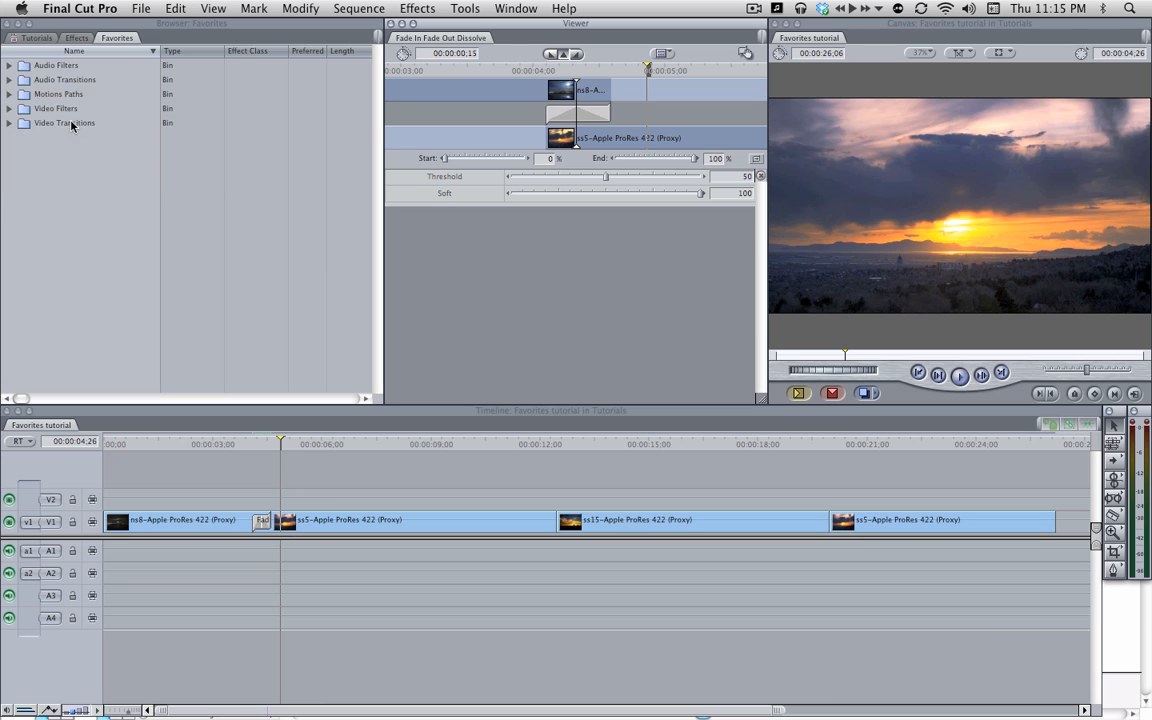
click(9, 123)
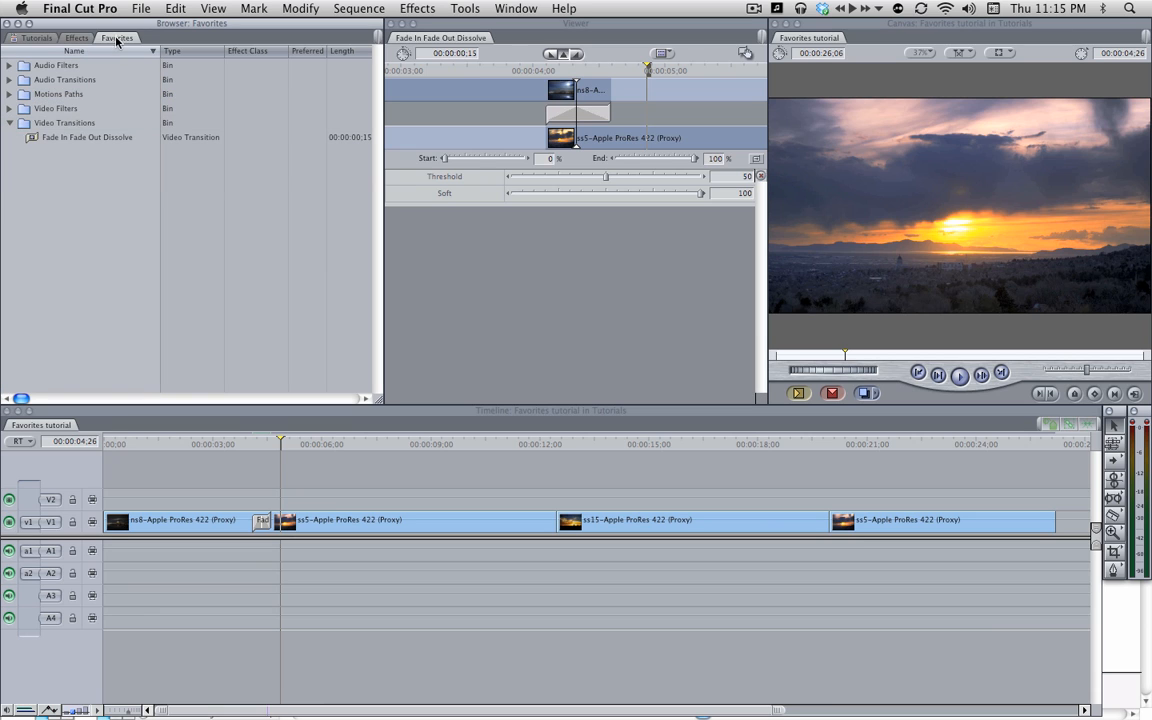
click(31, 137)
click(64, 172)
- Copy the Flashframe transition and the Edge Wipe transition from the Effects Video Transitions into the Favorites bin
click(74, 37)
scroll(113, 232, down, 4)
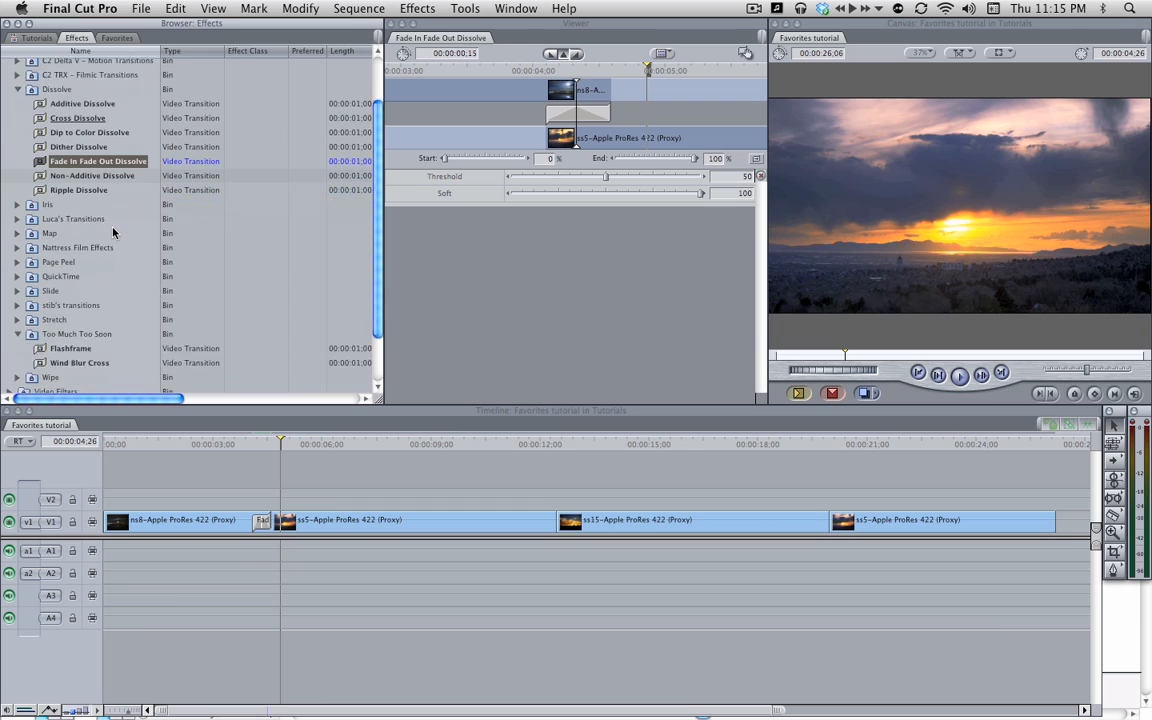
scroll(113, 232, down, 2)
click(79, 302)
scroll(75, 292, down, 1)
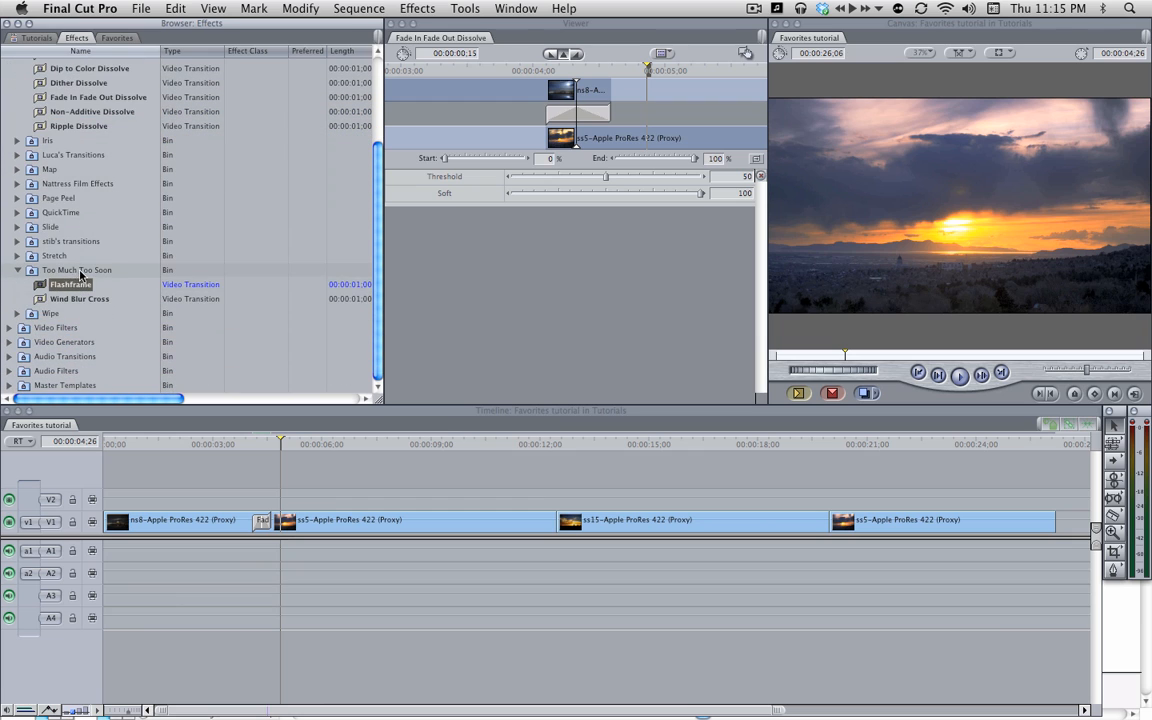
click(17, 313)
scroll(28, 285, down, 2)
scroll(28, 285, down, 8)
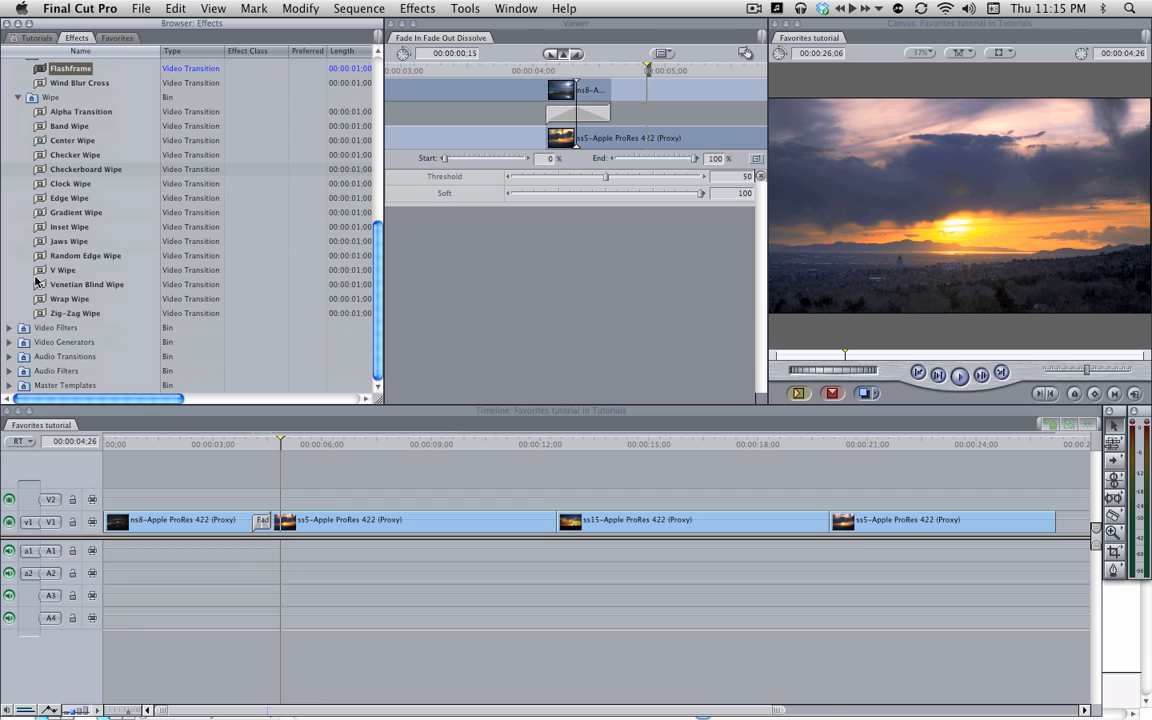
scroll(36, 283, up, 2)
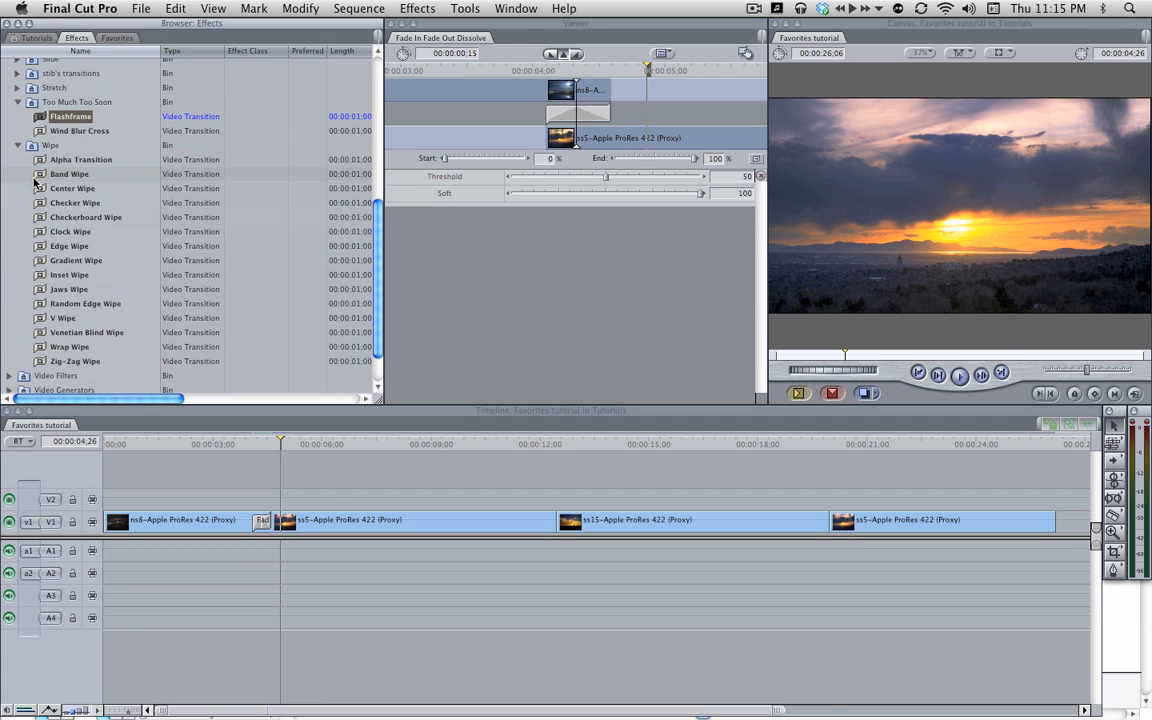
super+click(36, 249)
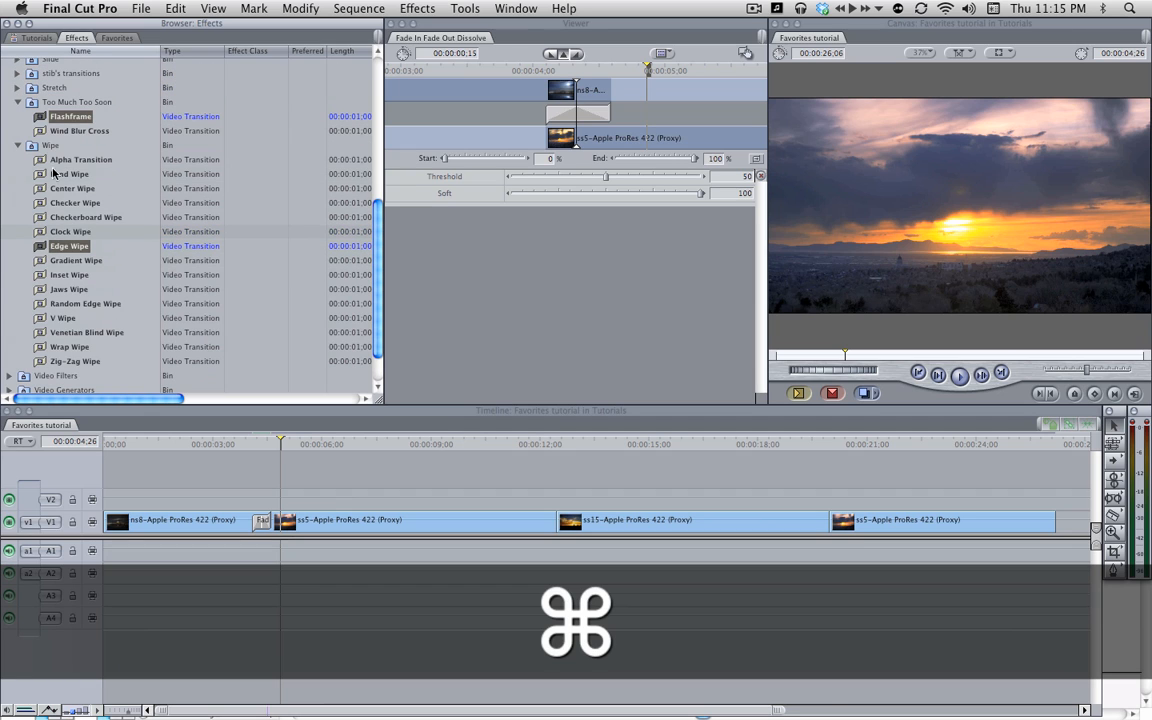
scroll(47, 163, up, 2)
scroll(47, 163, up, 6)
drag(35, 300, 55, 64)
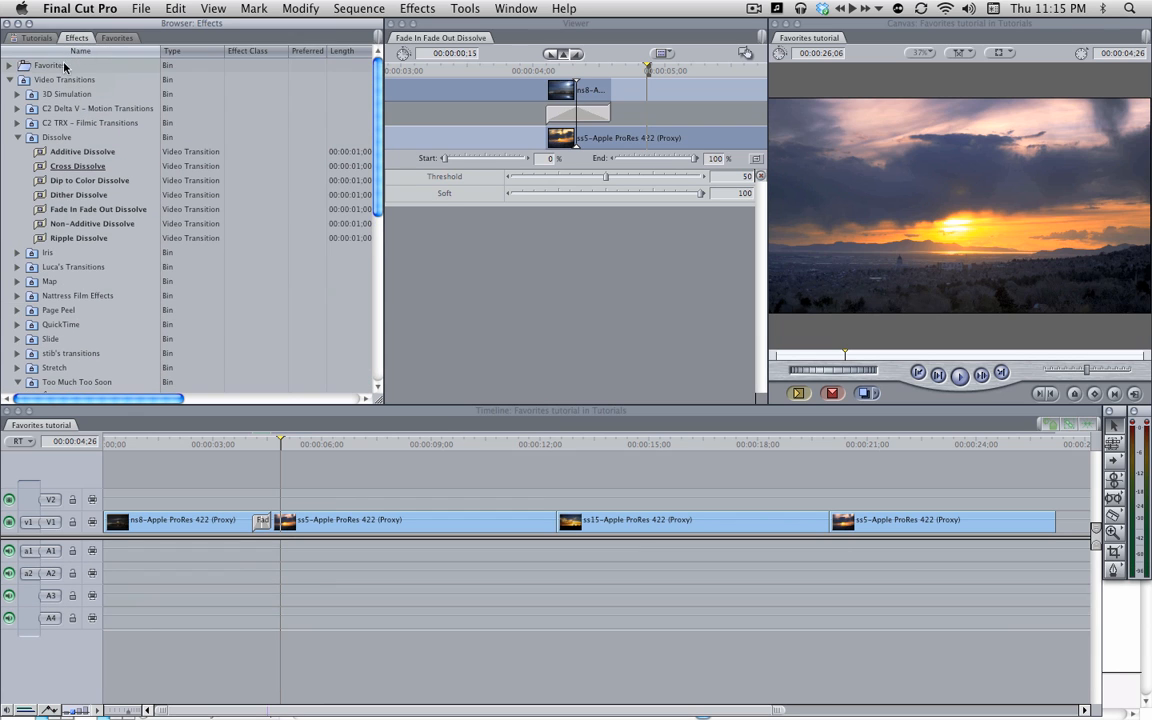
- Open Favorites and move the Edge Wipe and Flashframe copies into its Video Transitions bin
click(106, 40)
click(55, 94)
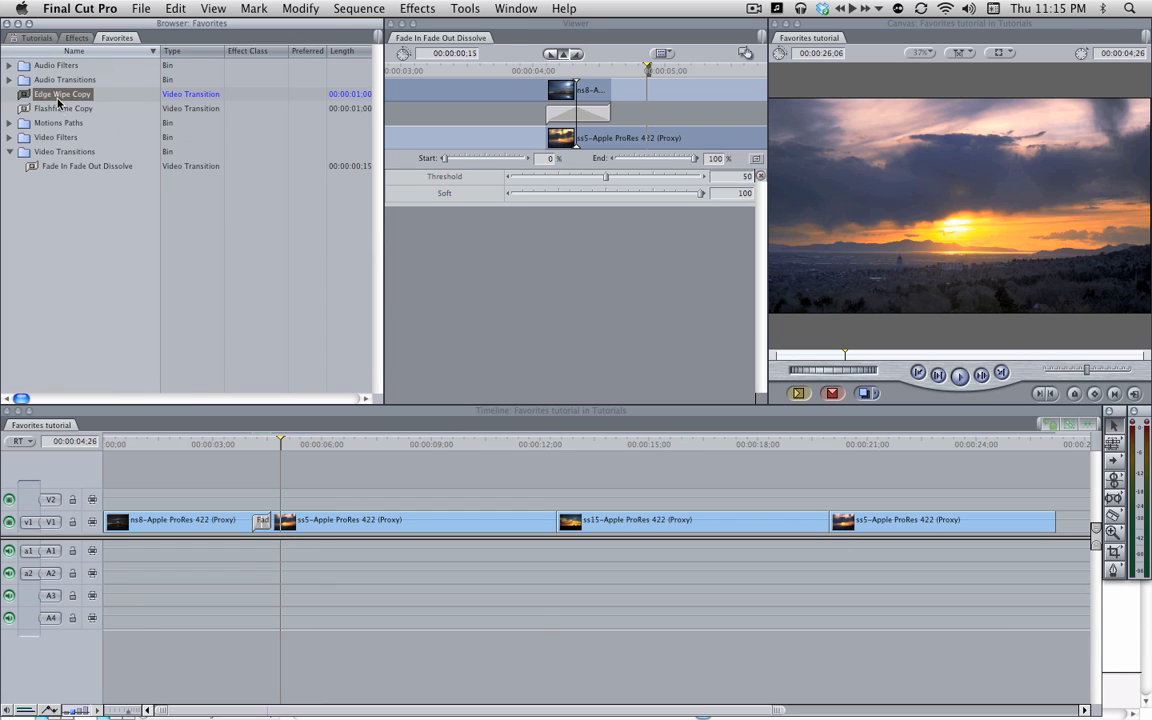
super+click(58, 108)
drag(52, 112, 64, 151)
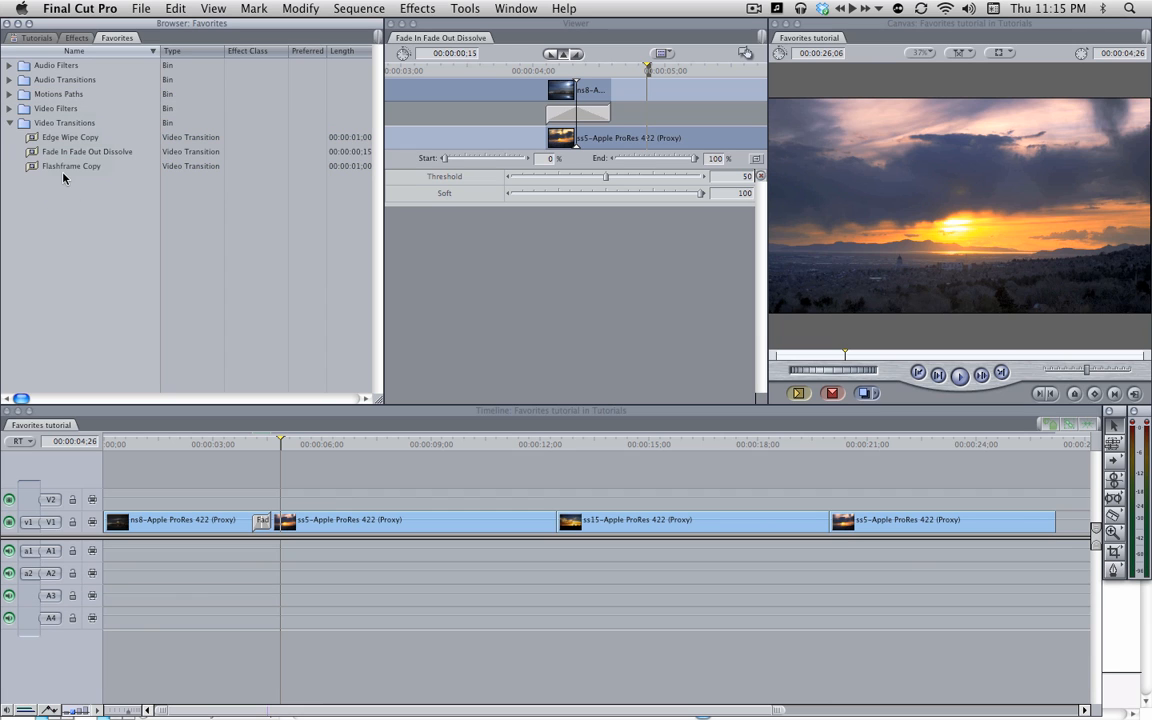
- Copy the CGM Aged Film LE, Looks and Color Corrector 3-way video filters from Effects into Favorites, and open Favorites
click(74, 39)
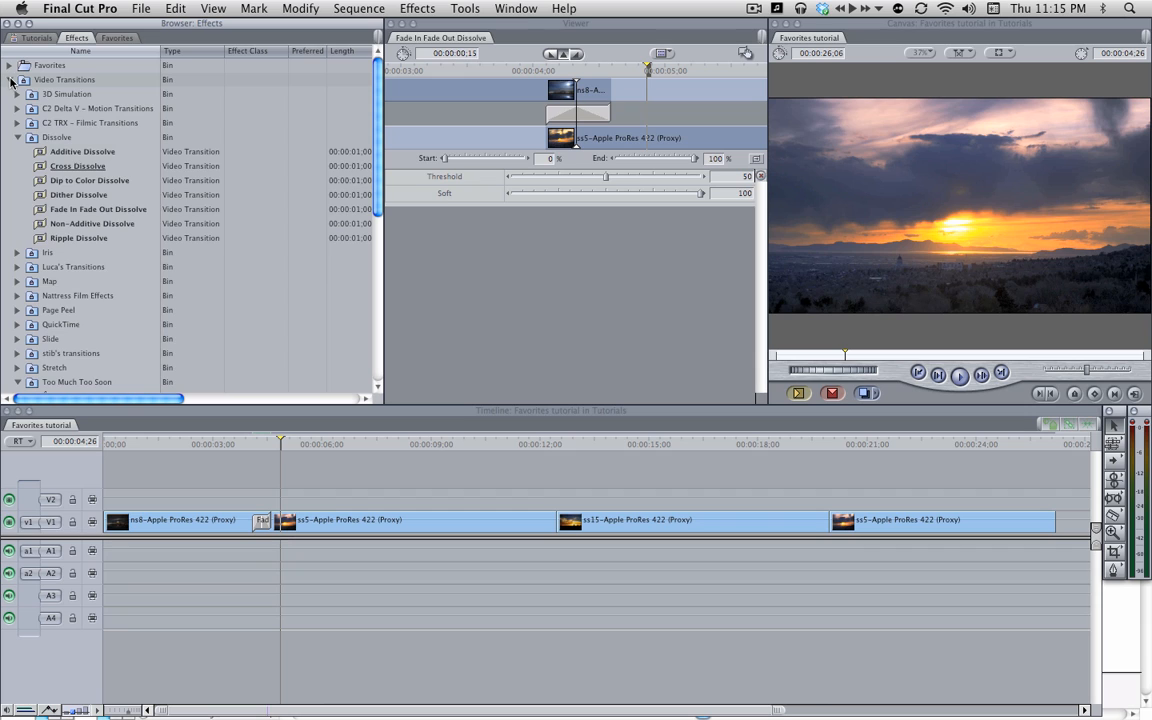
click(10, 79)
click(9, 95)
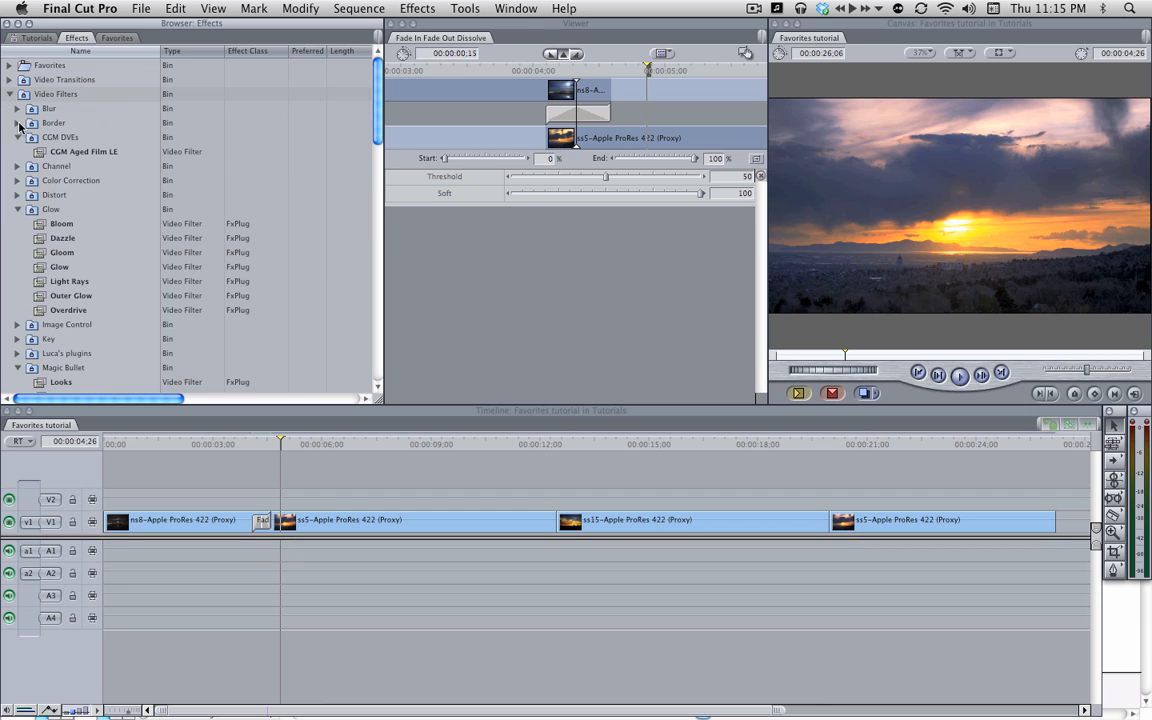
click(40, 153)
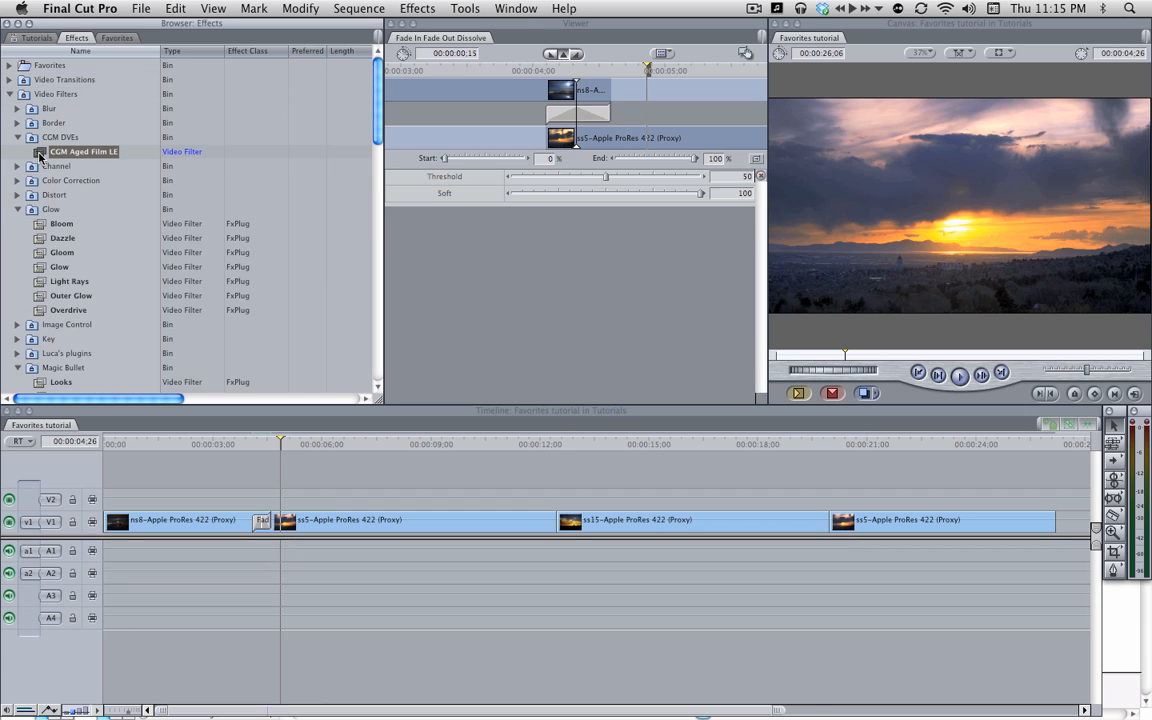
scroll(40, 153, down, 10)
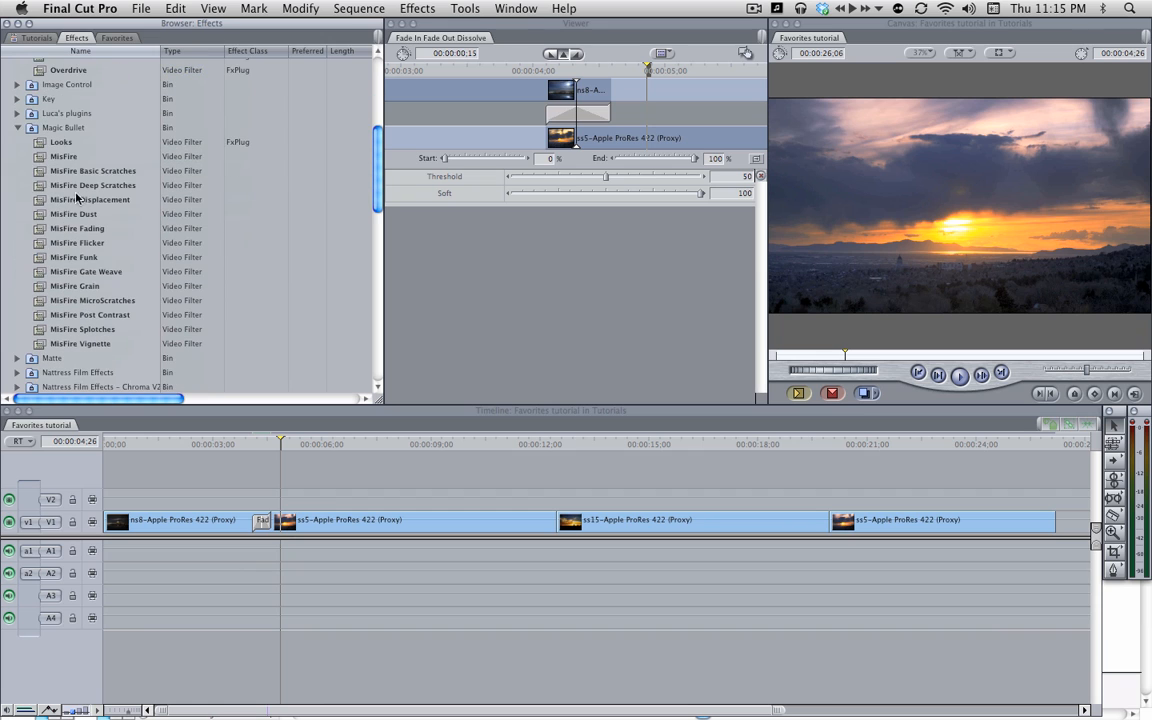
super+click(37, 142)
scroll(45, 170, up, 10)
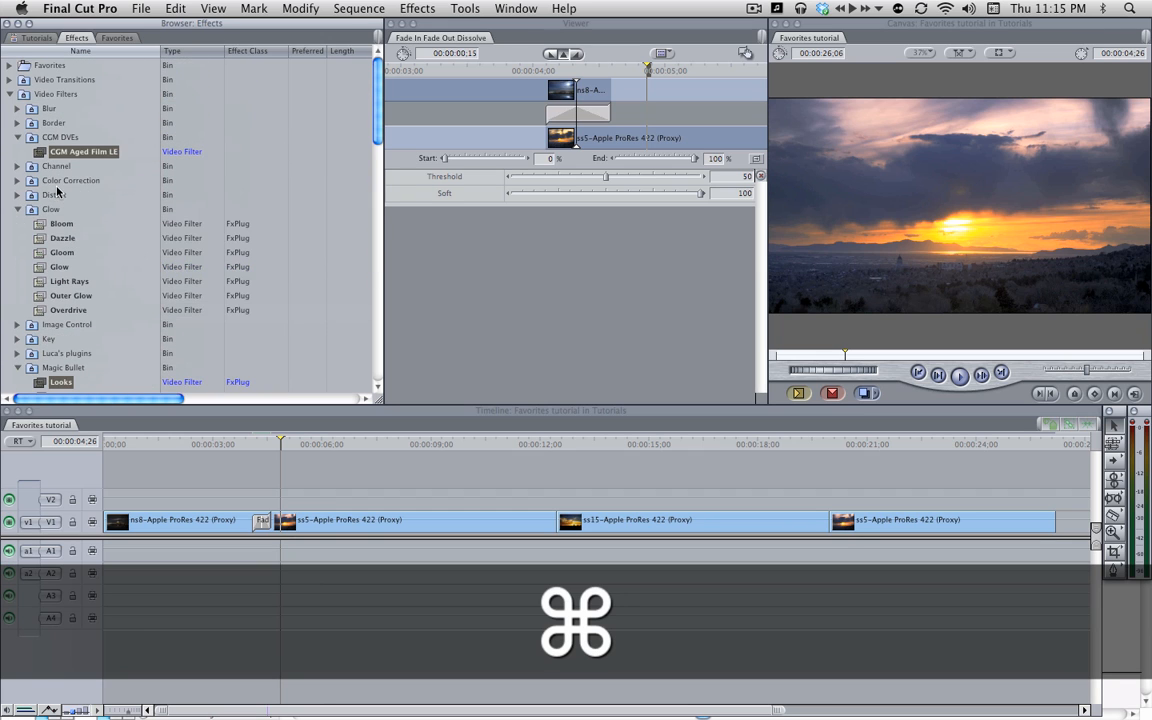
click(18, 181)
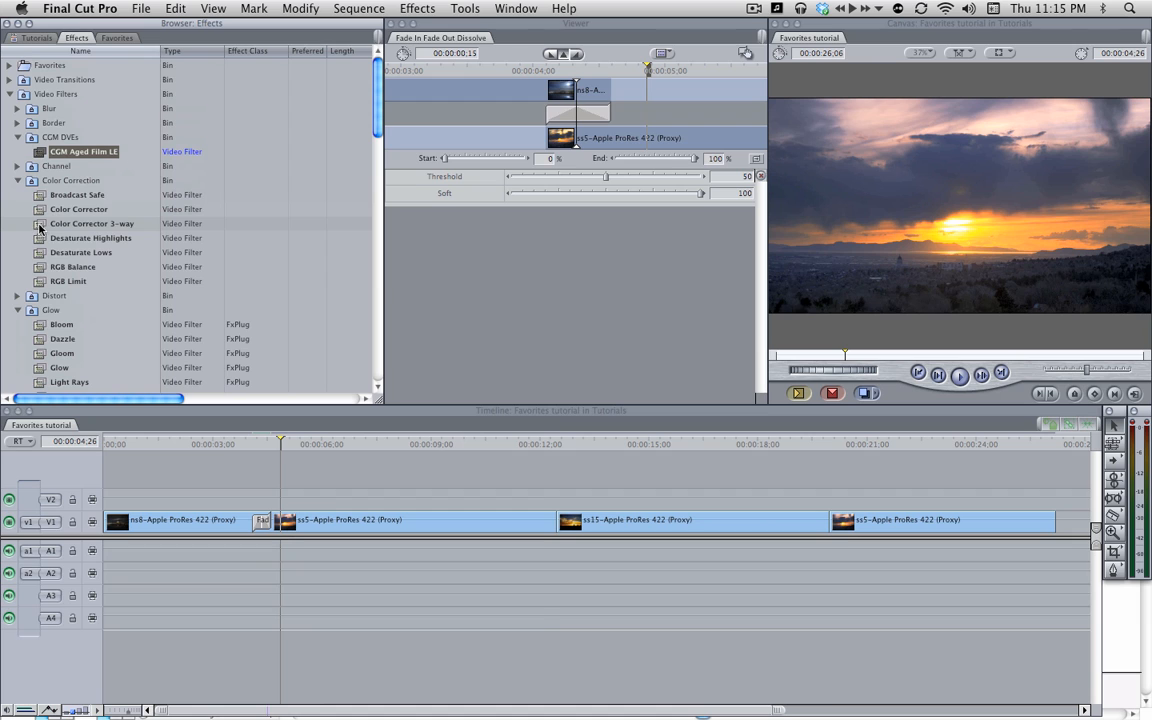
super+click(40, 224)
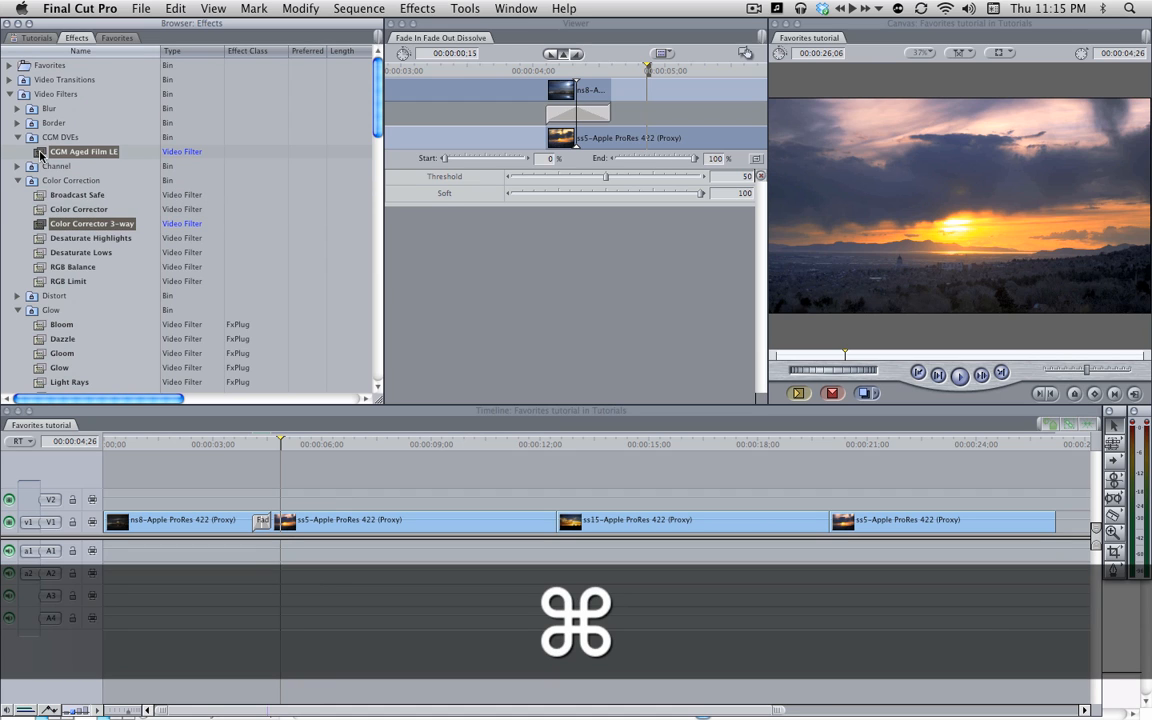
drag(41, 151, 22, 64)
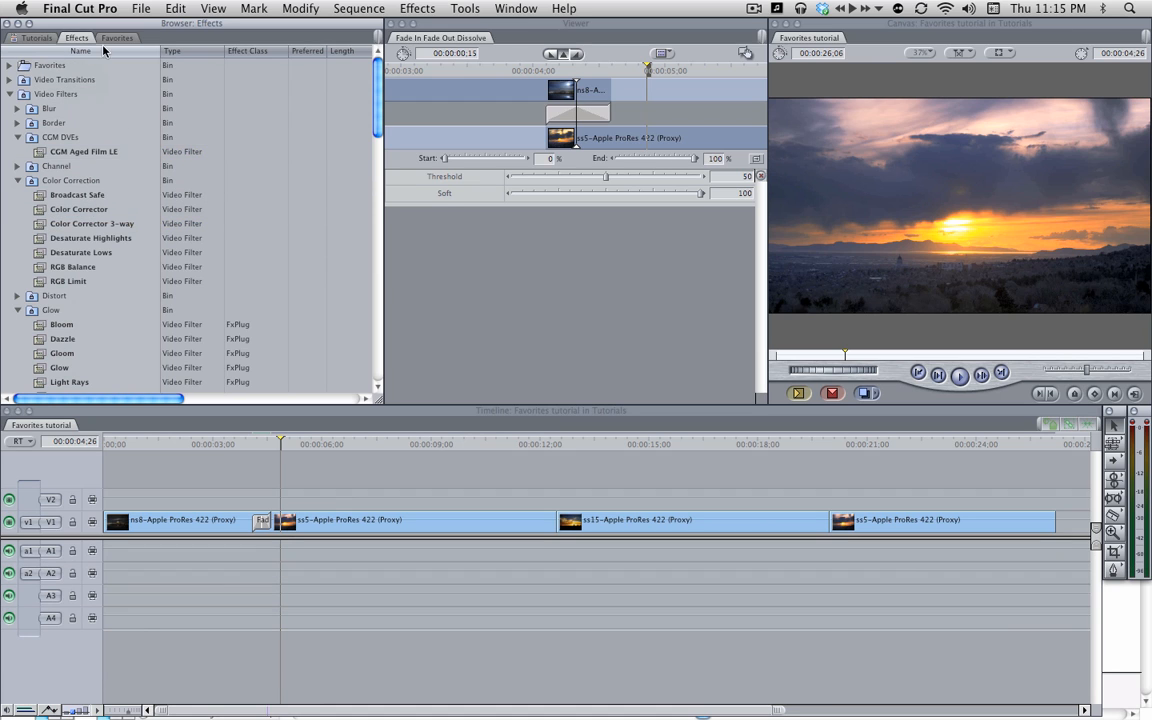
click(114, 38)
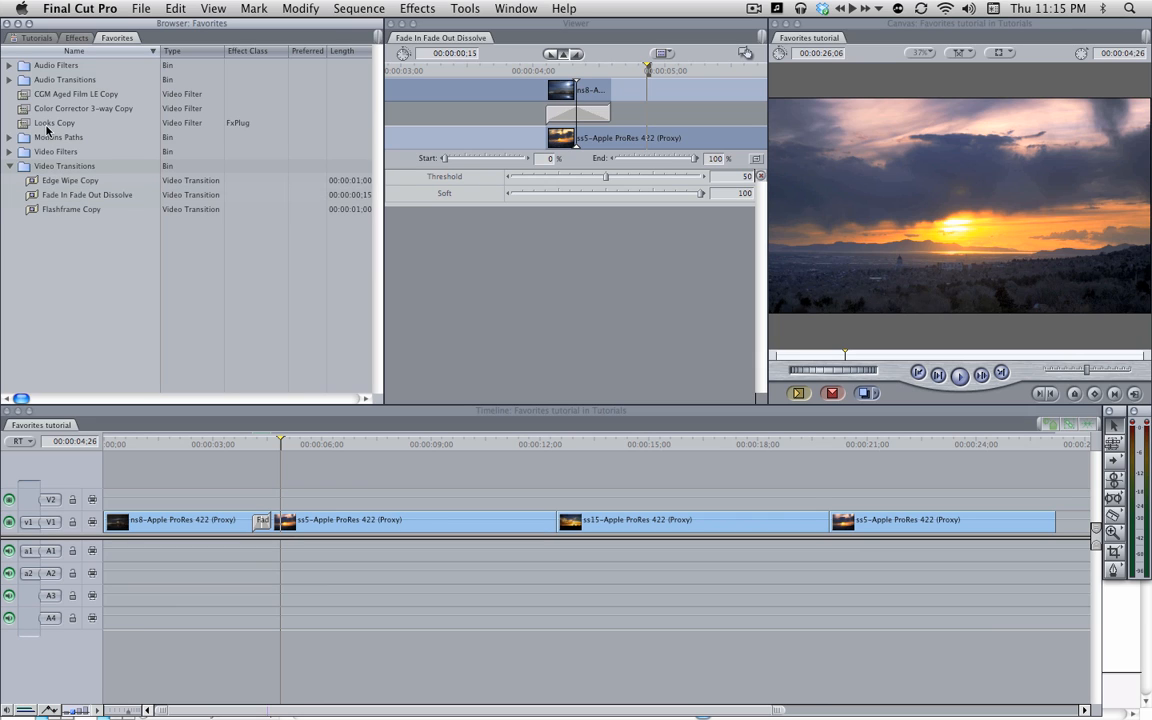
click(46, 124)
super+click(53, 106)
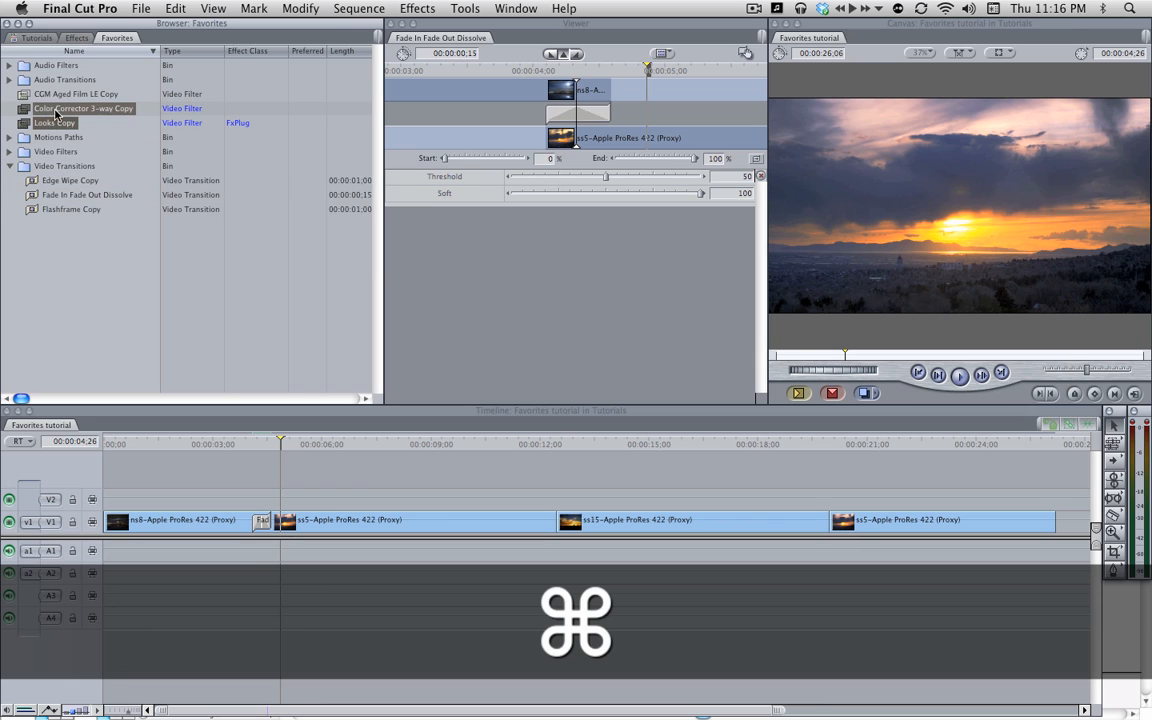
click(41, 276)
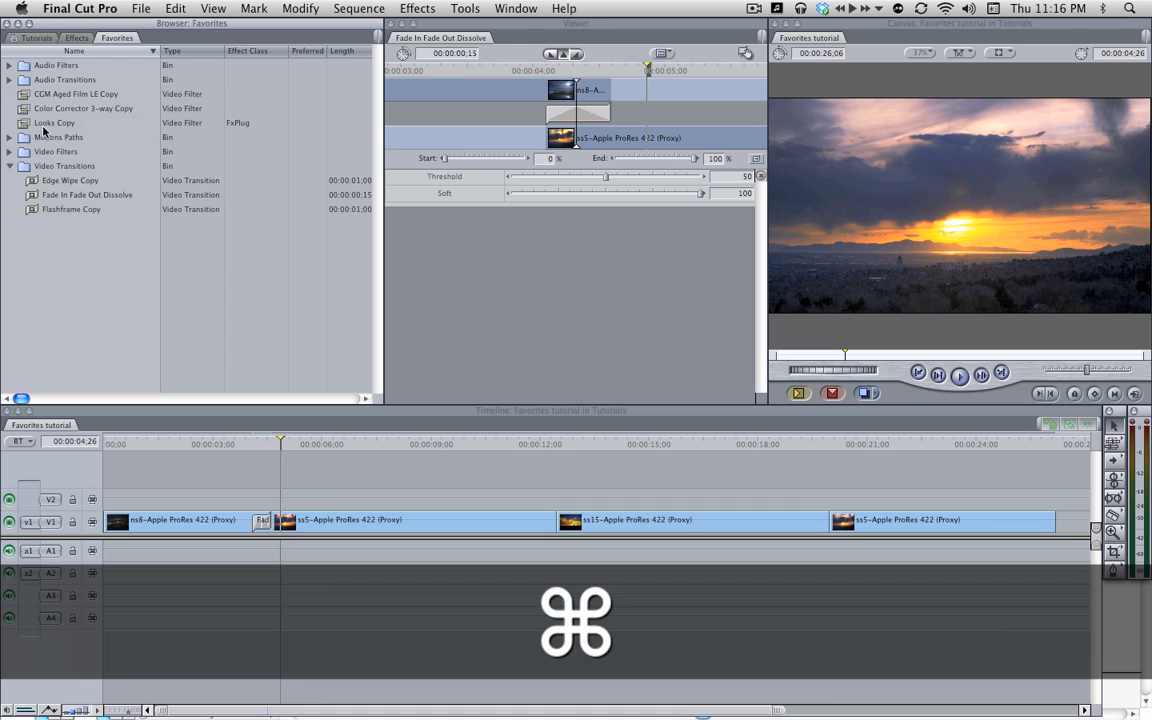
- In the Favorites copy of Color Corrector 3-way, shift Blacks and Mids slightly toward orange, lower the blacks level and raise the whites level
double_click(40, 108)
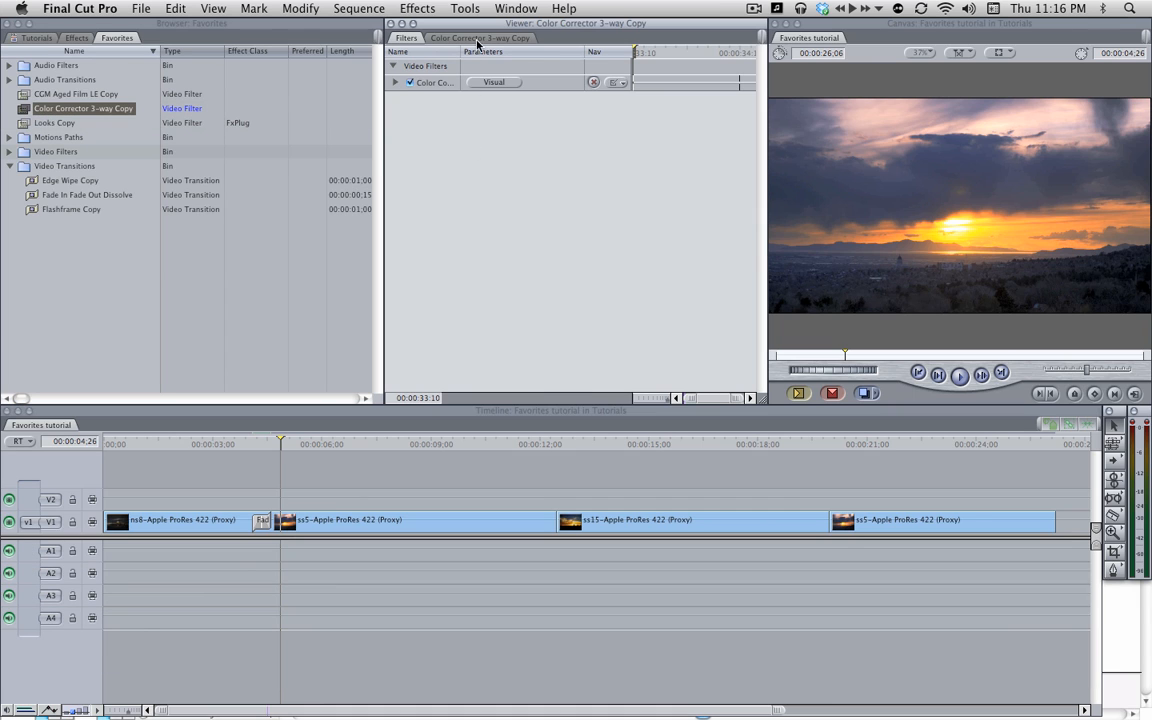
click(477, 39)
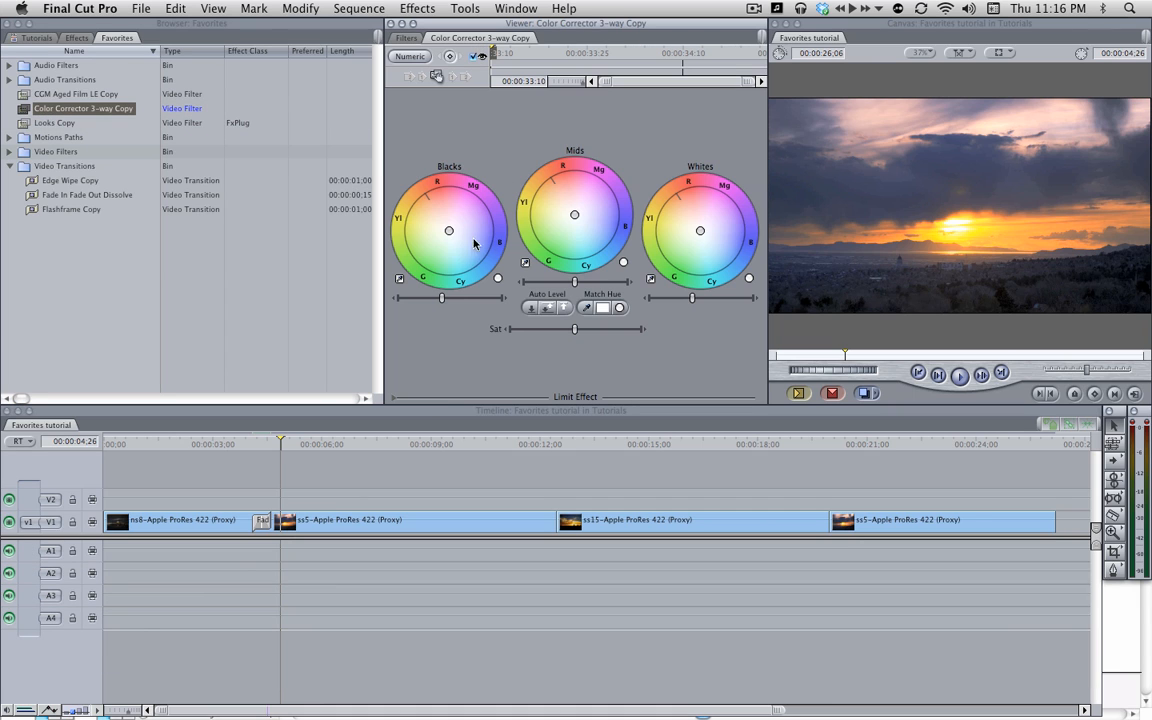
drag(449, 231, 444, 224)
drag(574, 214, 566, 203)
drag(432, 299, 417, 299)
drag(692, 298, 713, 298)
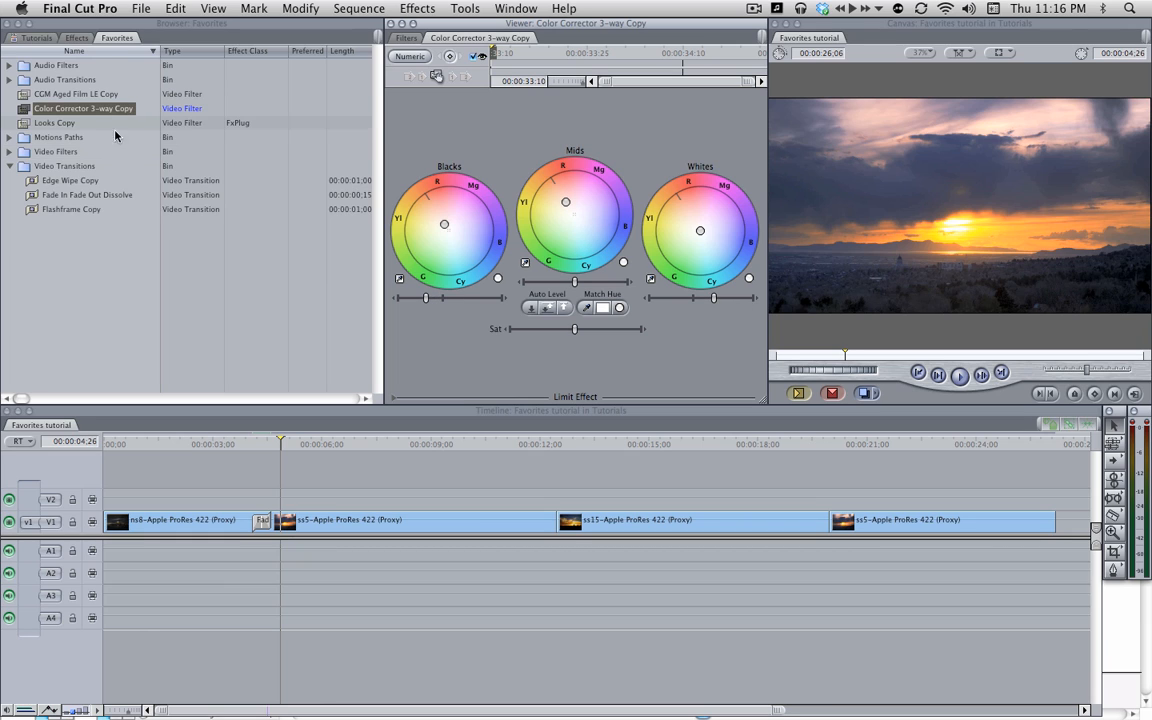
- Apply the customised Color Corrector 3-way copy to the second timeline clip, preview it further along the clip, and undo the application
drag(73, 107, 347, 522)
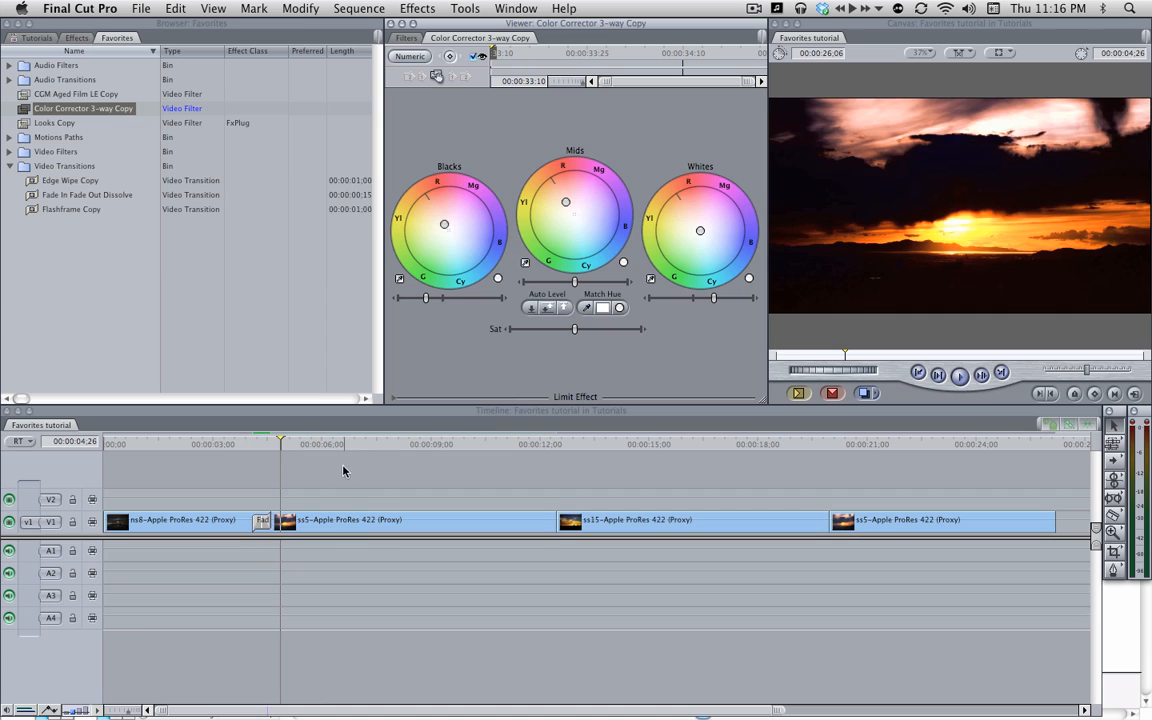
click(327, 444)
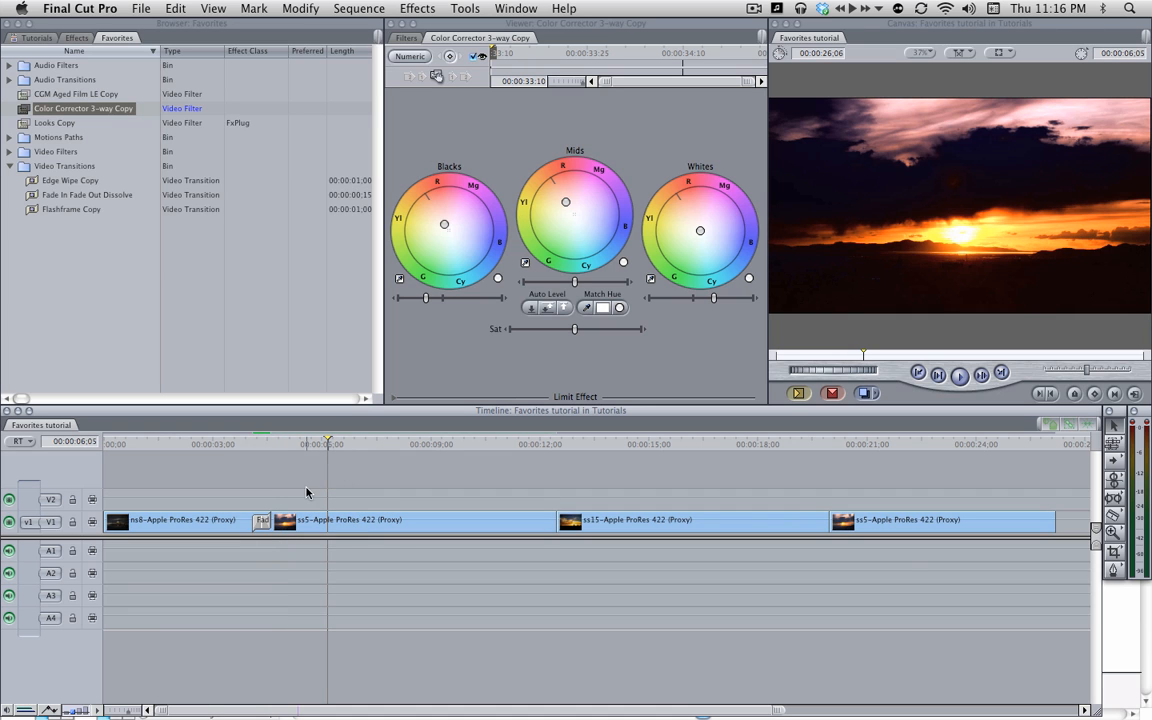
key(super+z)
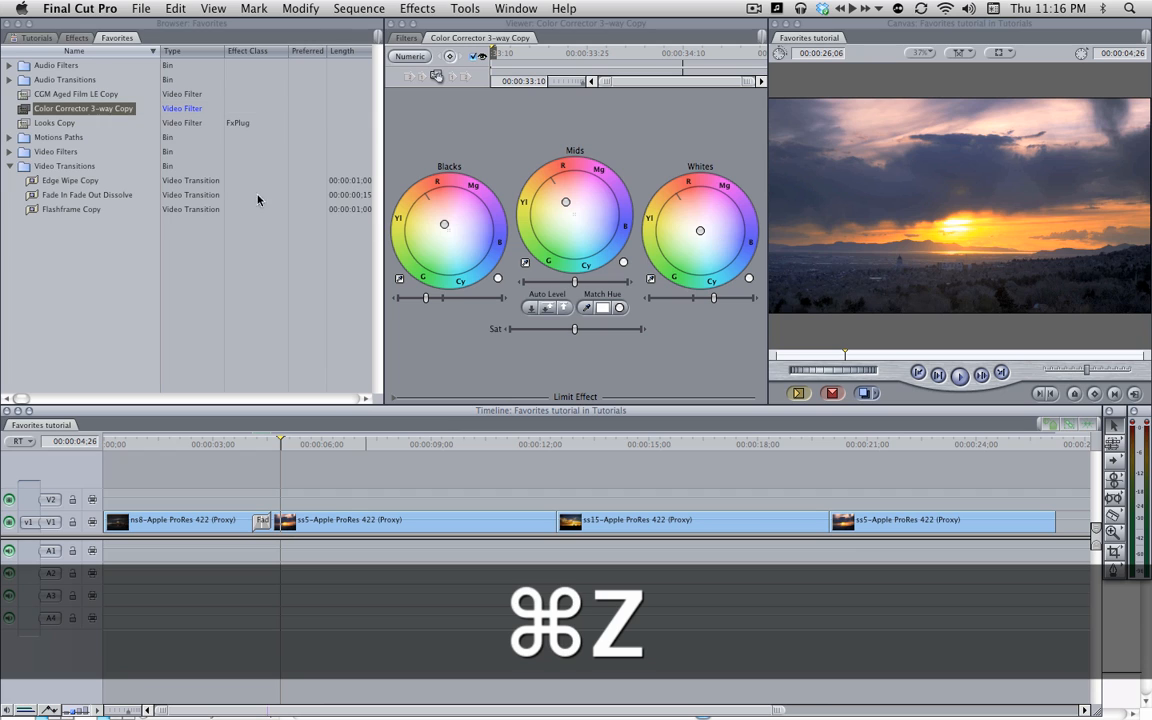
click(115, 280)
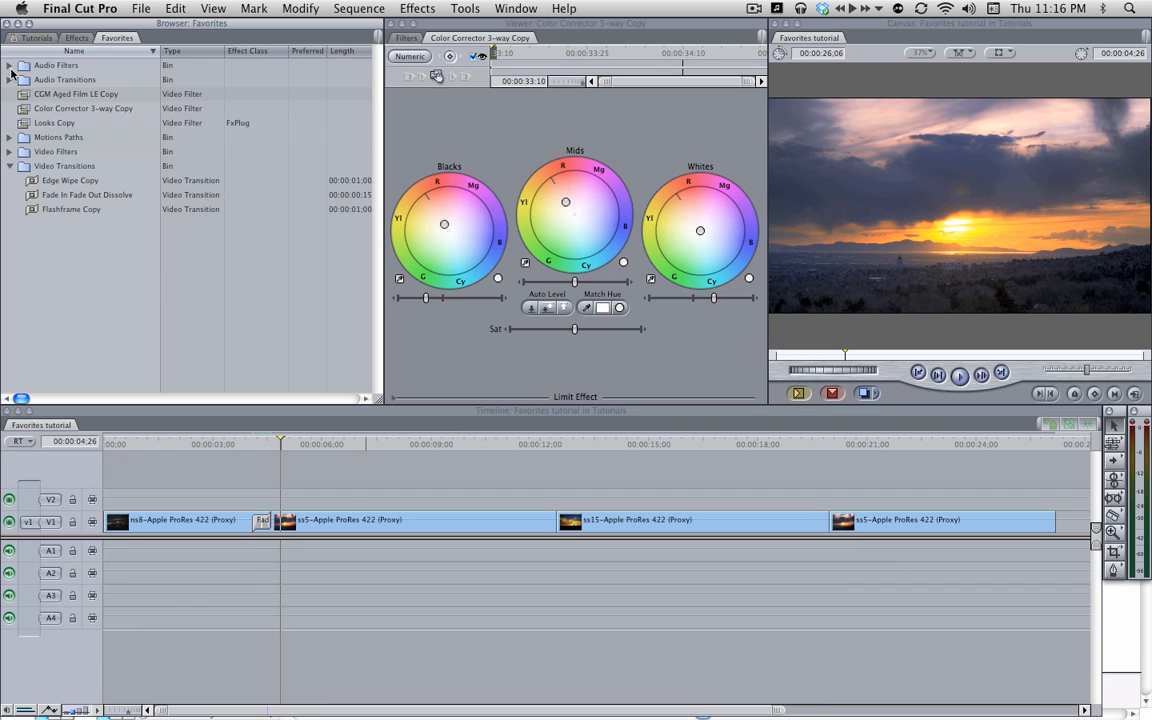
- Copy the 3 Band Equalizer, Compressor/Limiter, Gain and High Pass Filter from the Final Cut Pro audio filters in Effects into Favorites
click(77, 40)
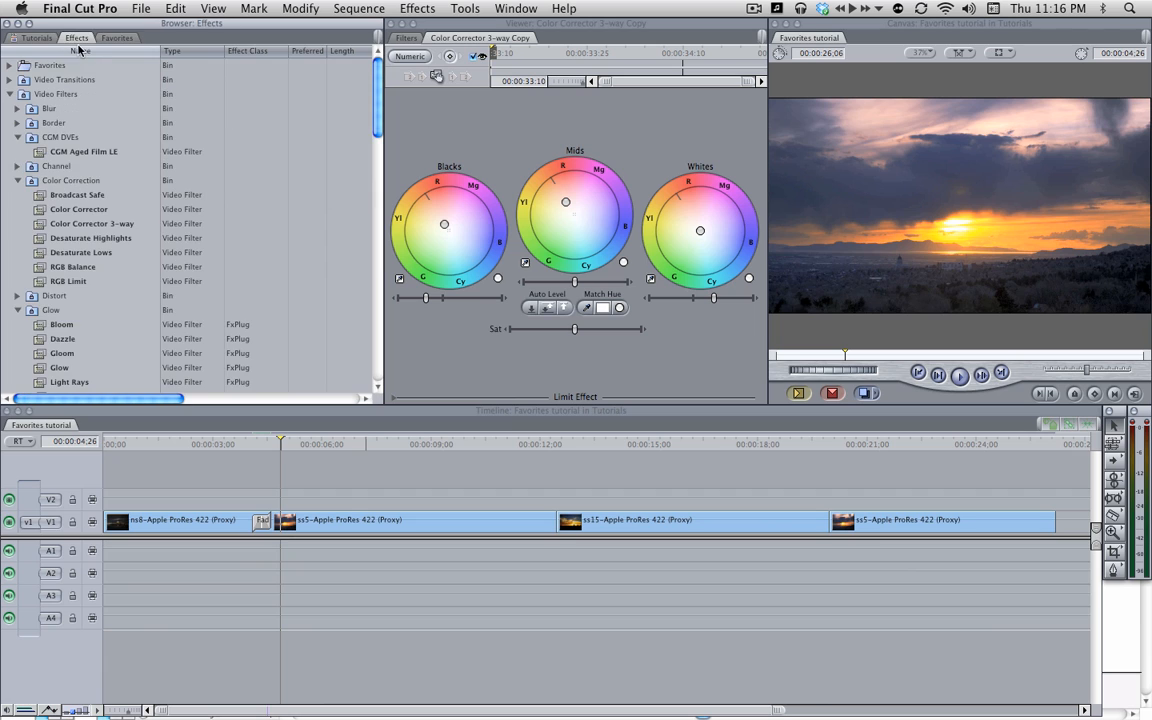
click(12, 94)
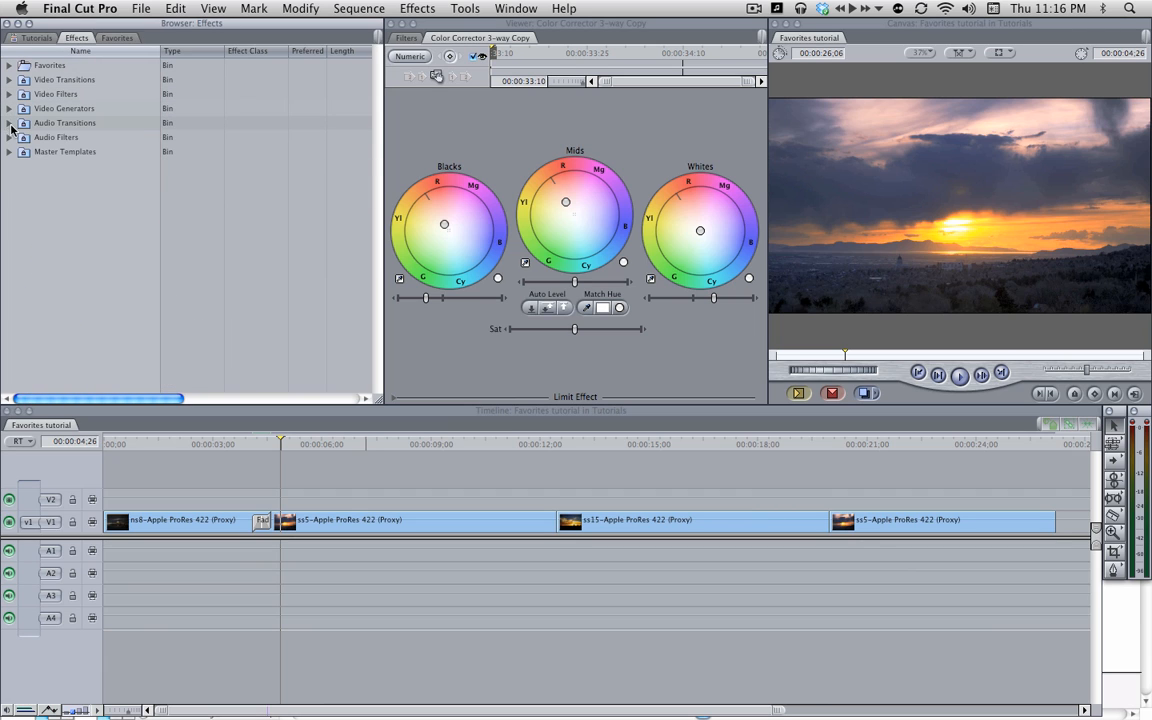
click(9, 137)
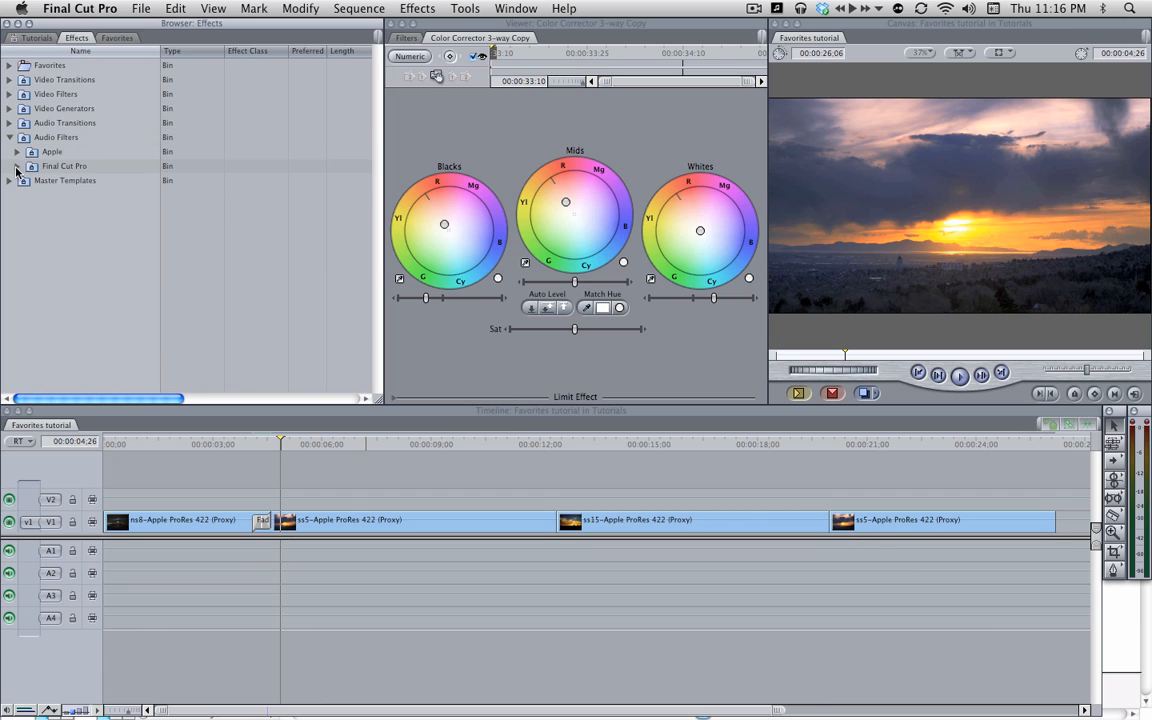
click(17, 166)
scroll(25, 165, down, 3)
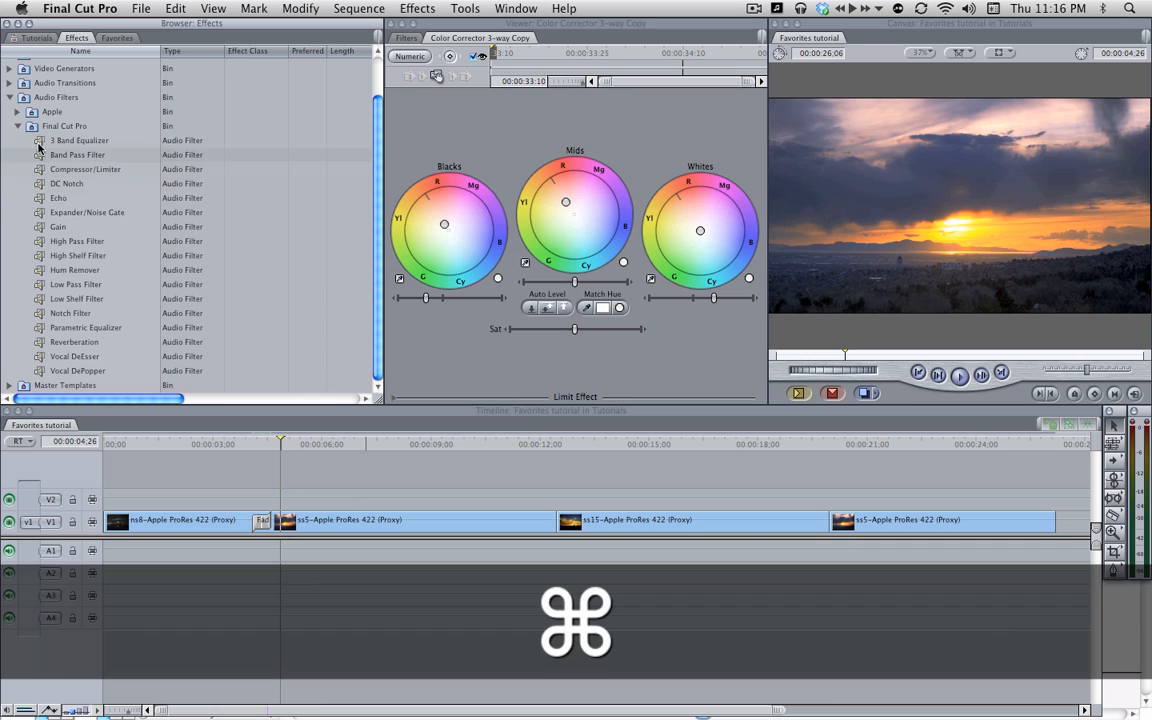
super+click(40, 140)
super+click(40, 169)
super+click(40, 227)
super+click(40, 241)
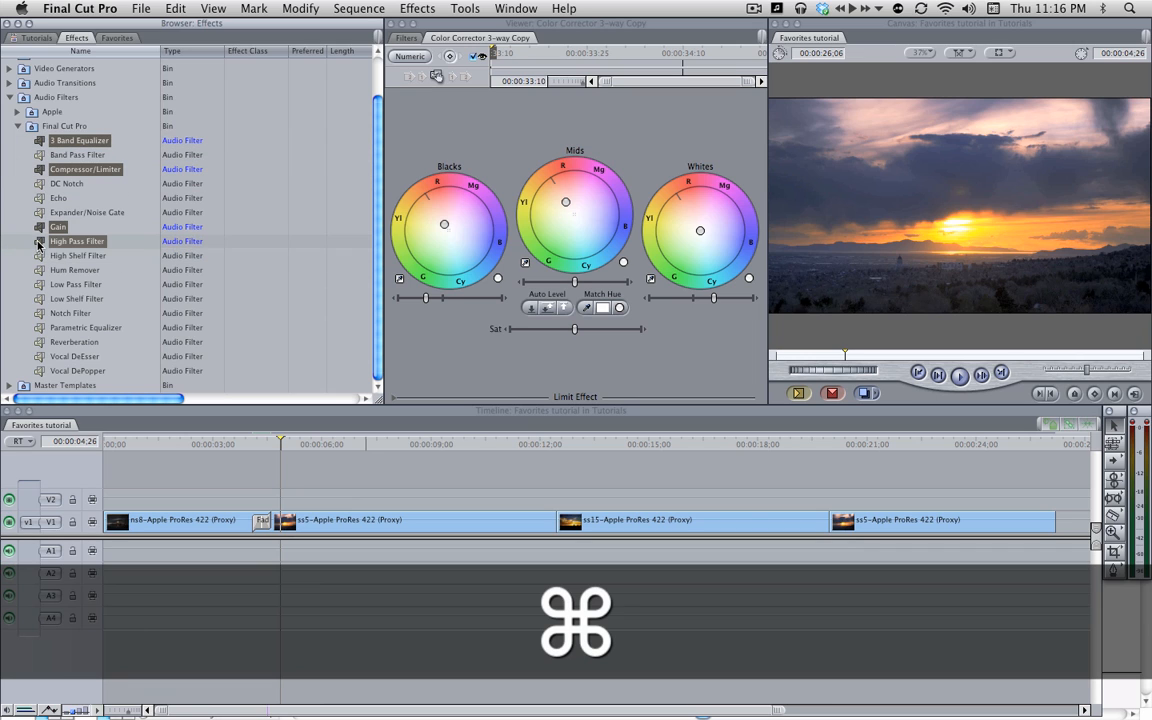
drag(39, 138, 35, 62)
- Open Favorites and move the 3 Band Equalizer, Compressor/Limiter and Gain copies into its Audio Filters bin
click(116, 40)
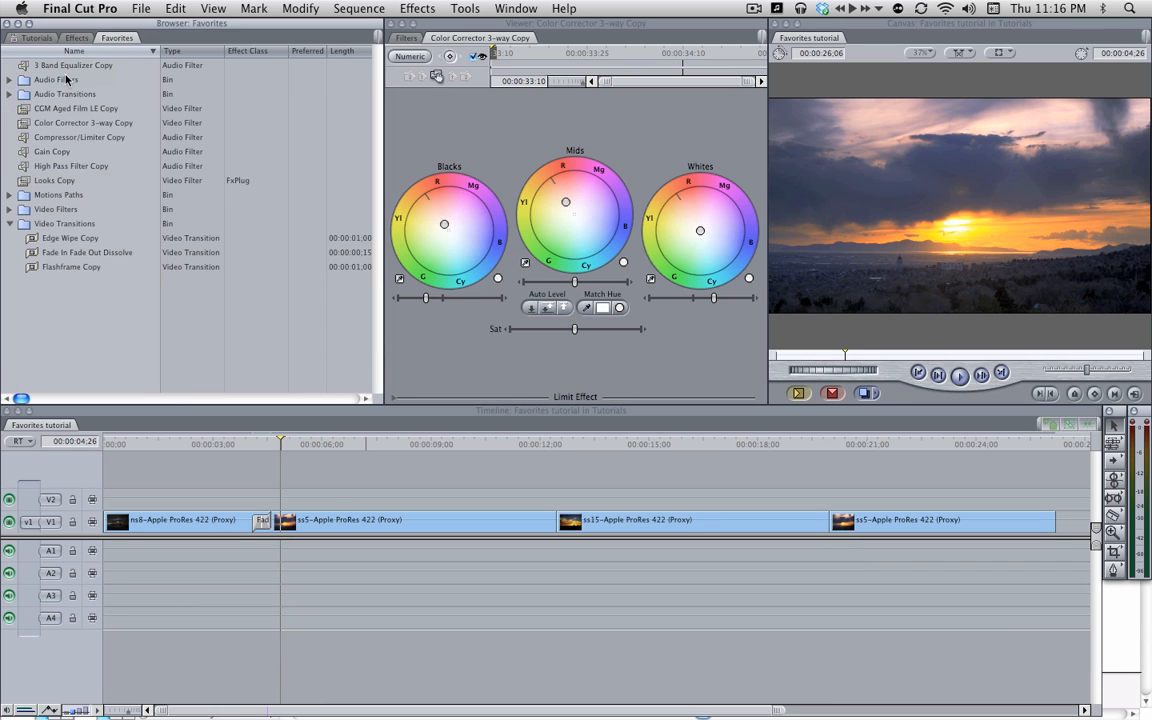
click(68, 66)
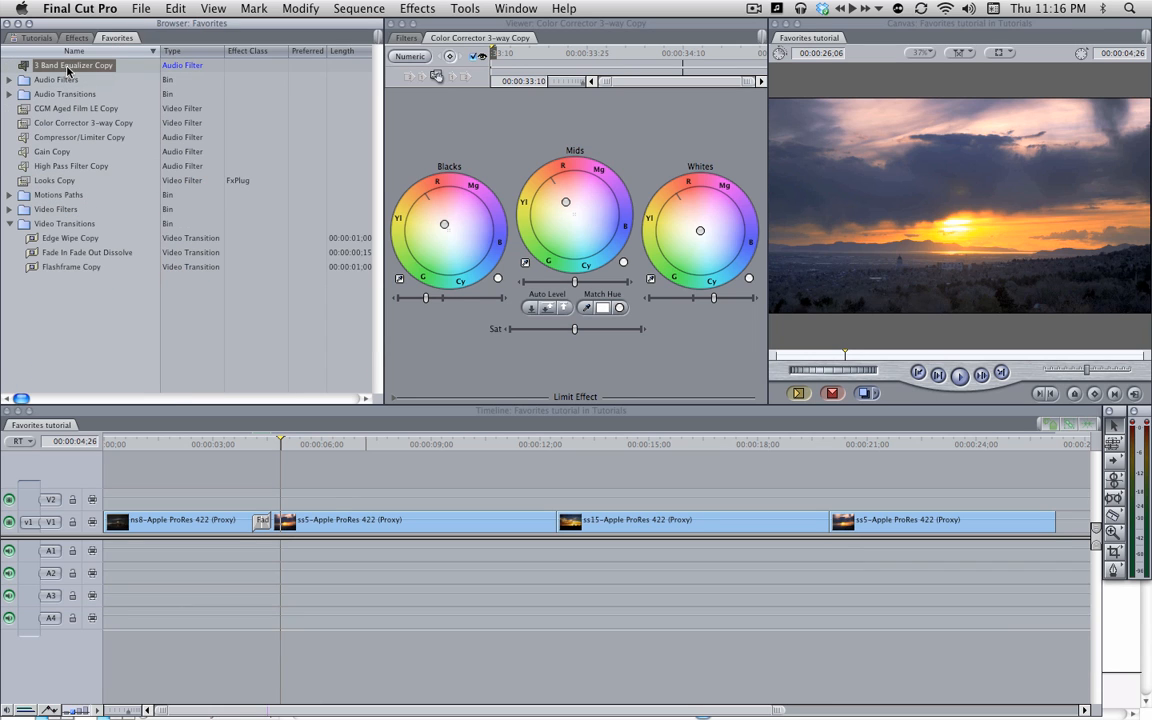
super+click(57, 137)
super+click(50, 152)
drag(50, 155, 60, 80)
- Move the CGM Aged Film LE, Color Corrector 3-way and Looks copies into Video Filters, and the High Pass Filter copy into Audio Filters
click(63, 95)
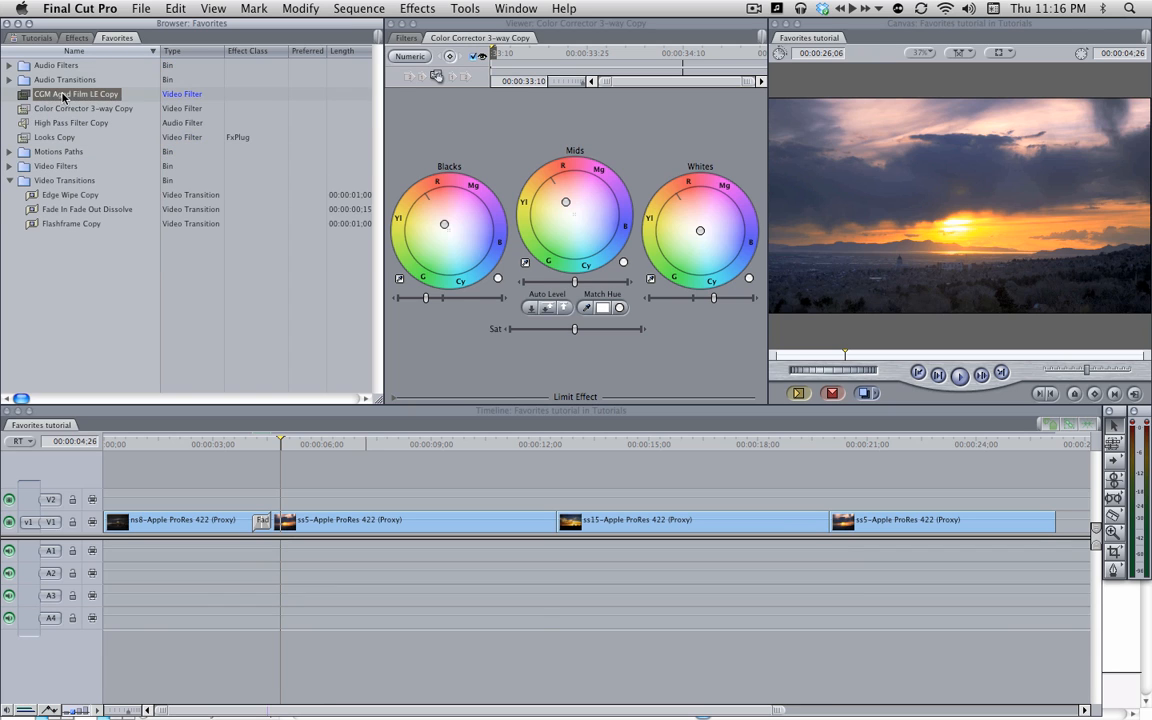
super+click(60, 108)
super+click(55, 137)
drag(55, 137, 57, 166)
drag(55, 95, 60, 70)
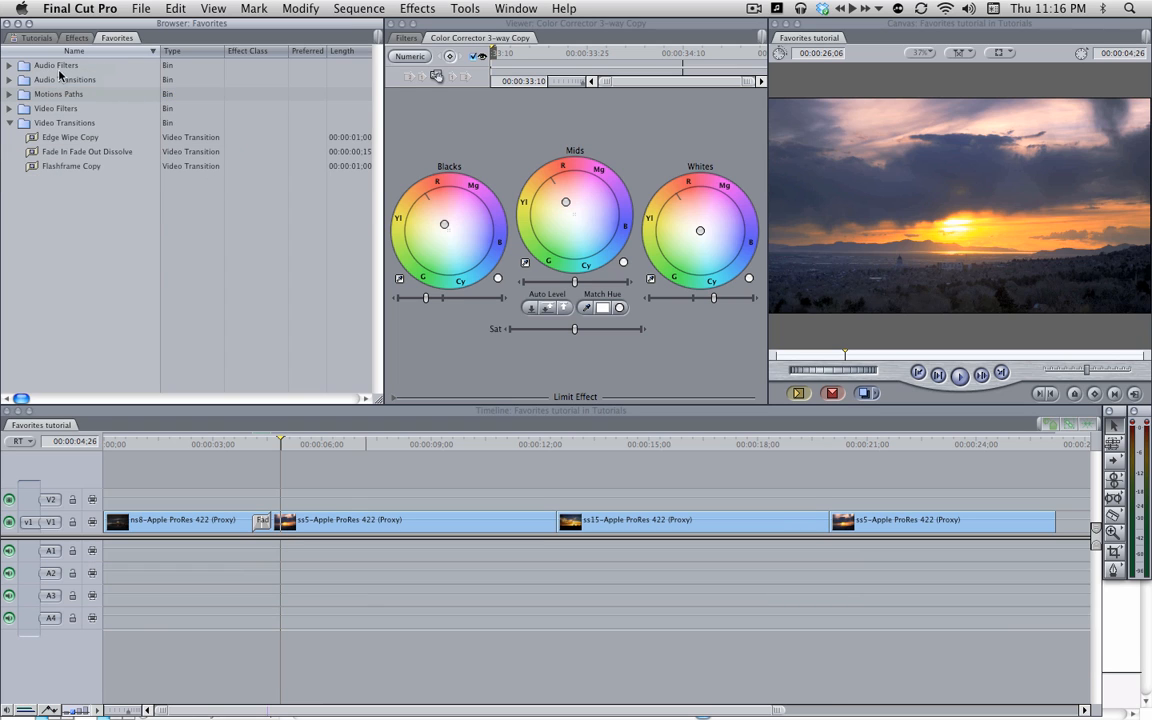
- Expand the Audio Filters and Video Filters bins in Favorites and park the playhead over the second timeline clip
click(10, 108)
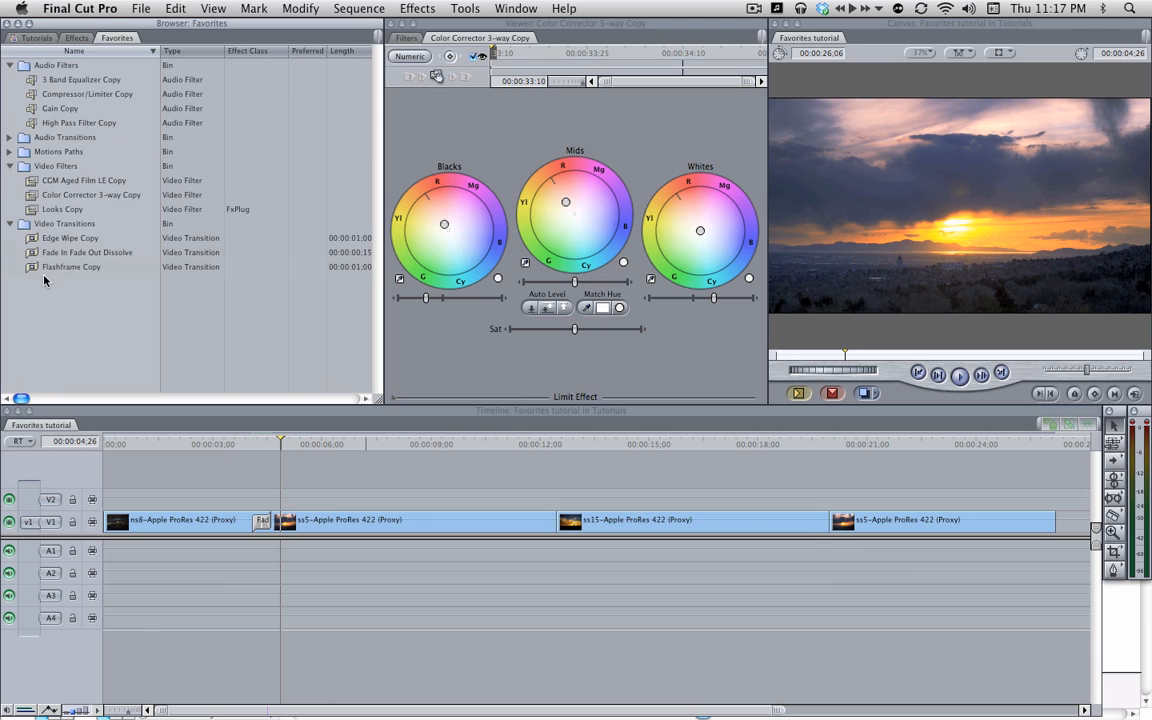
click(314, 444)
click(367, 446)
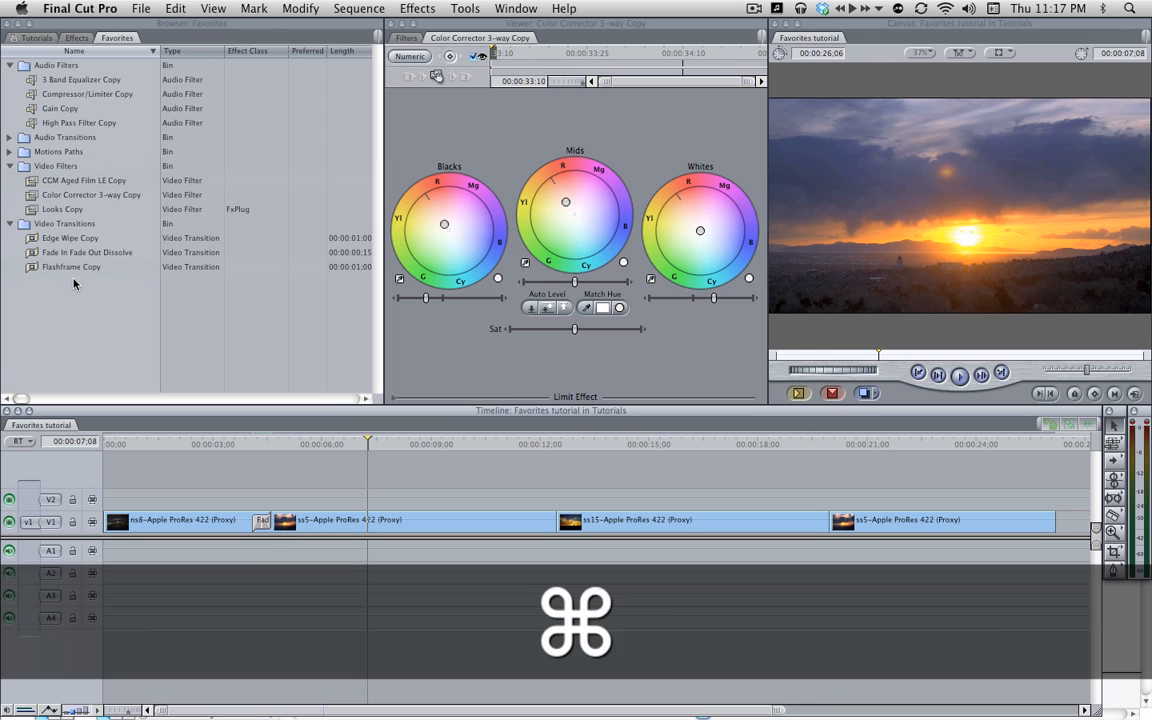
- Switch to the colour-coded keyboard diagram, examine the keys assigned to each Favorites category, and return to Final Cut Pro
key(super+Tab)
key(super+Tab)
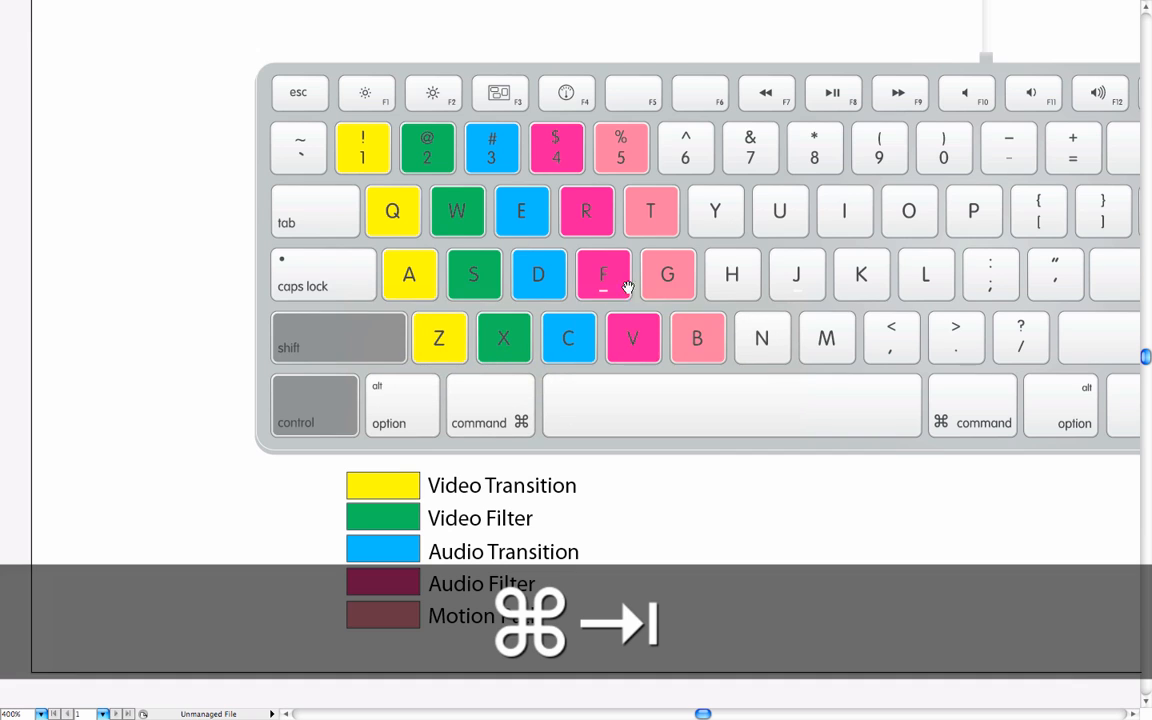
drag(596, 314, 603, 312)
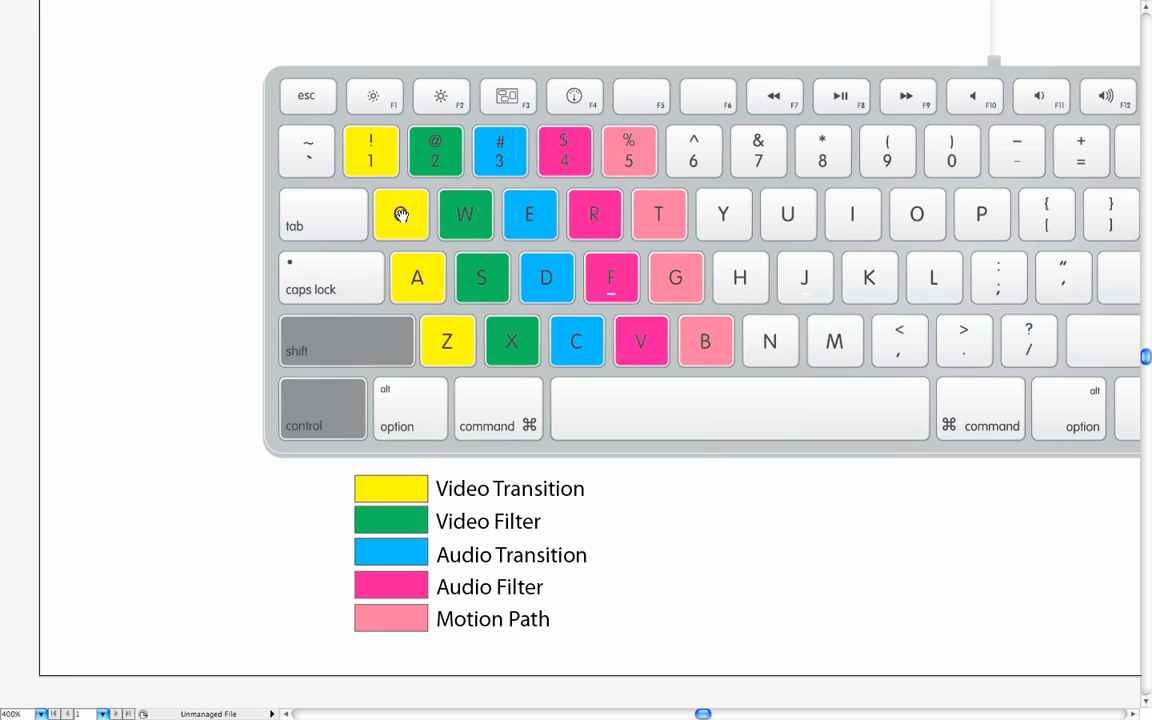
key(super)
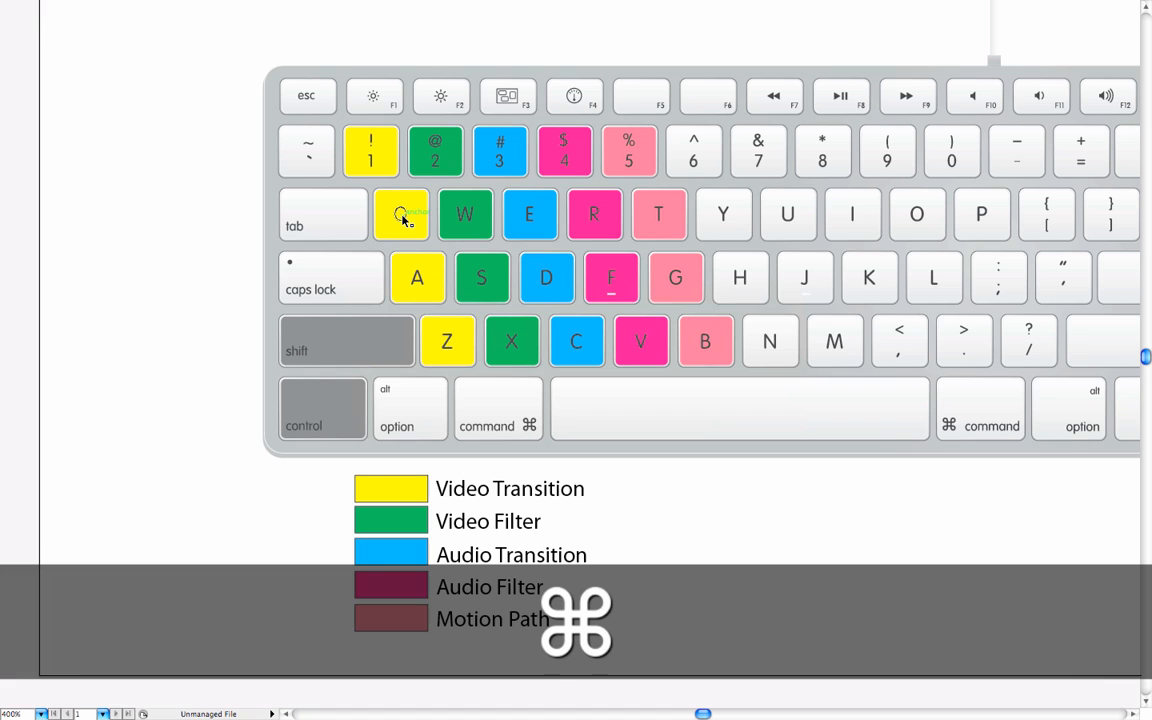
key(super+Tab)
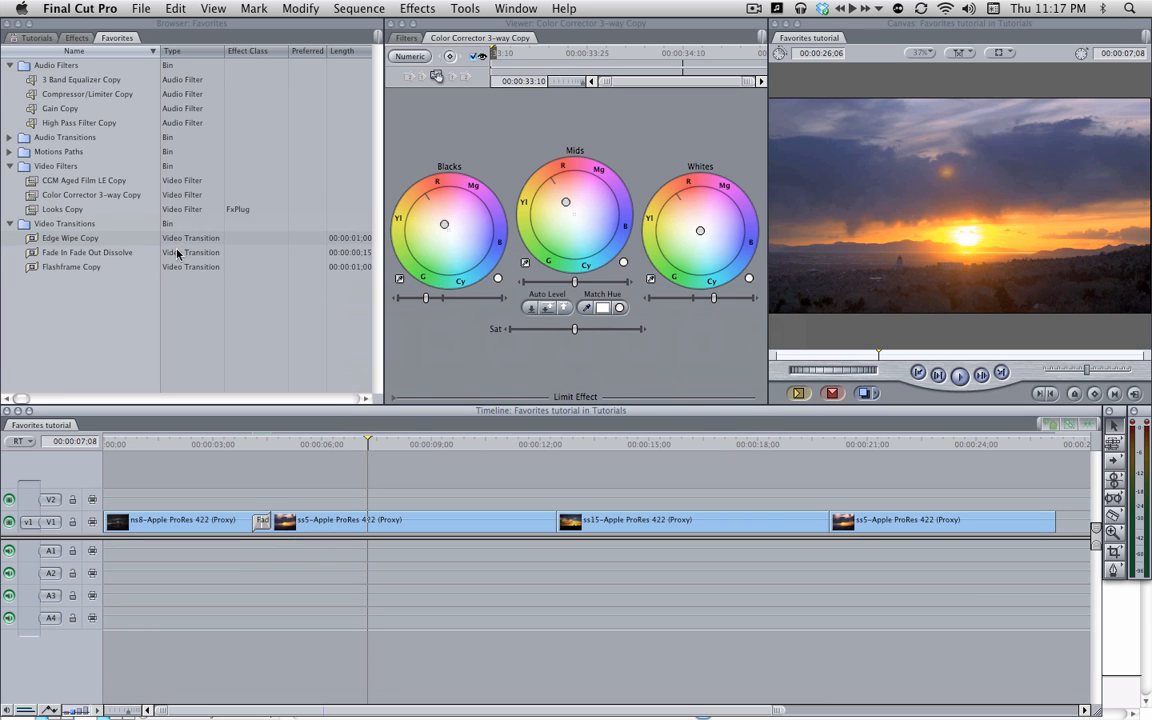
- Apply the CGM Aged Film LE copy to the second timeline clip with its Favorites video filter shortcut
click(351, 446)
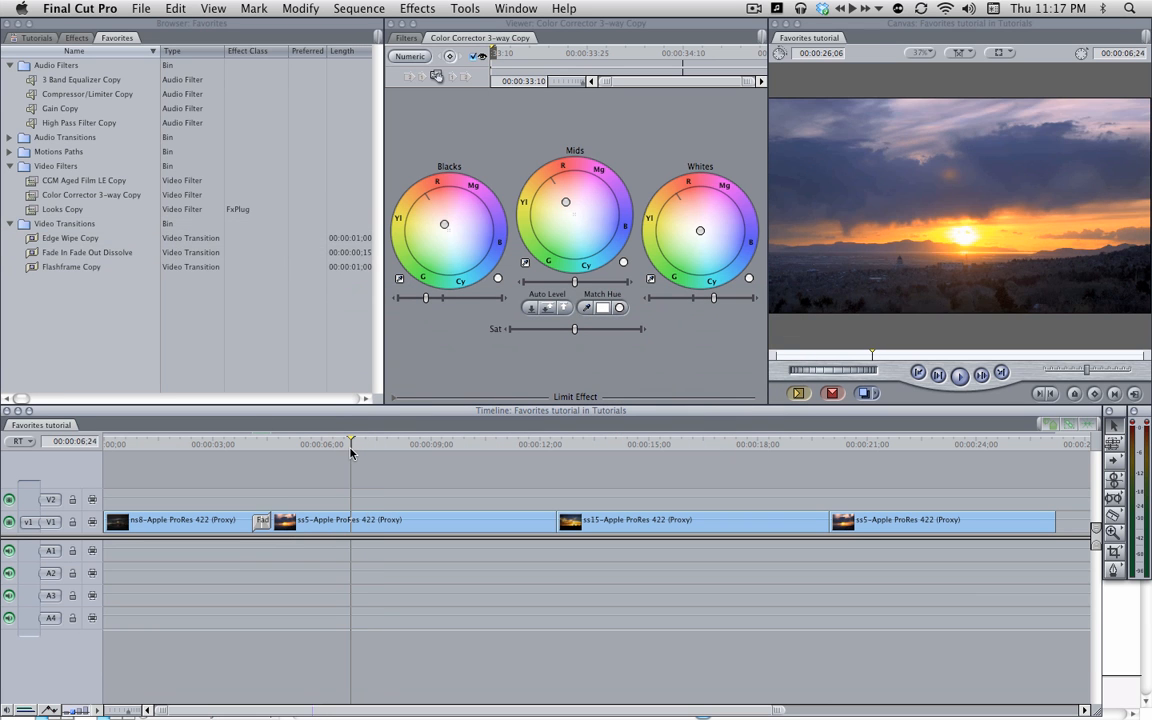
click(353, 524)
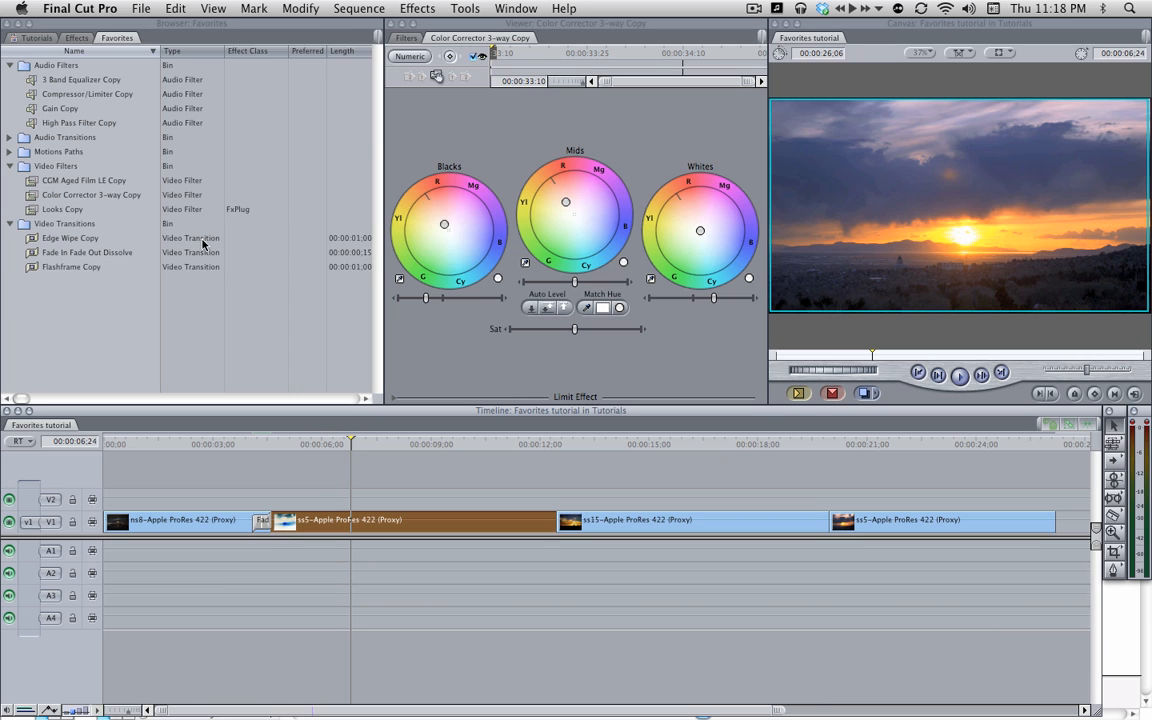
click(51, 186)
click(358, 518)
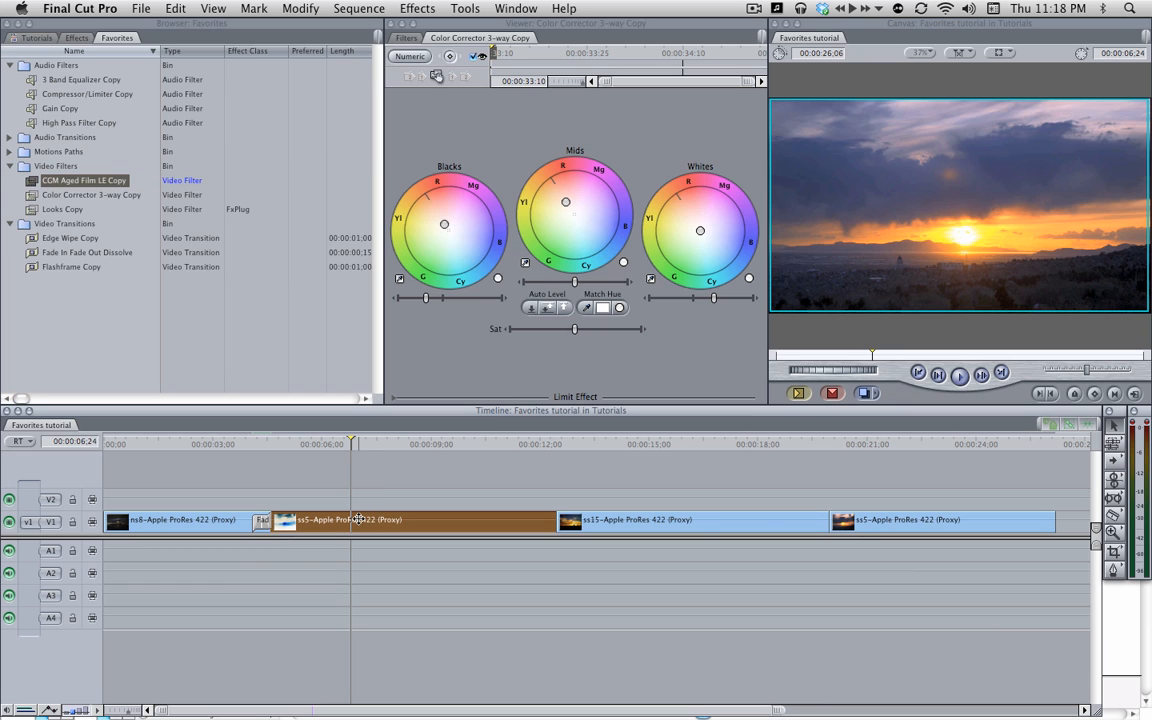
key(ctrl+shift)
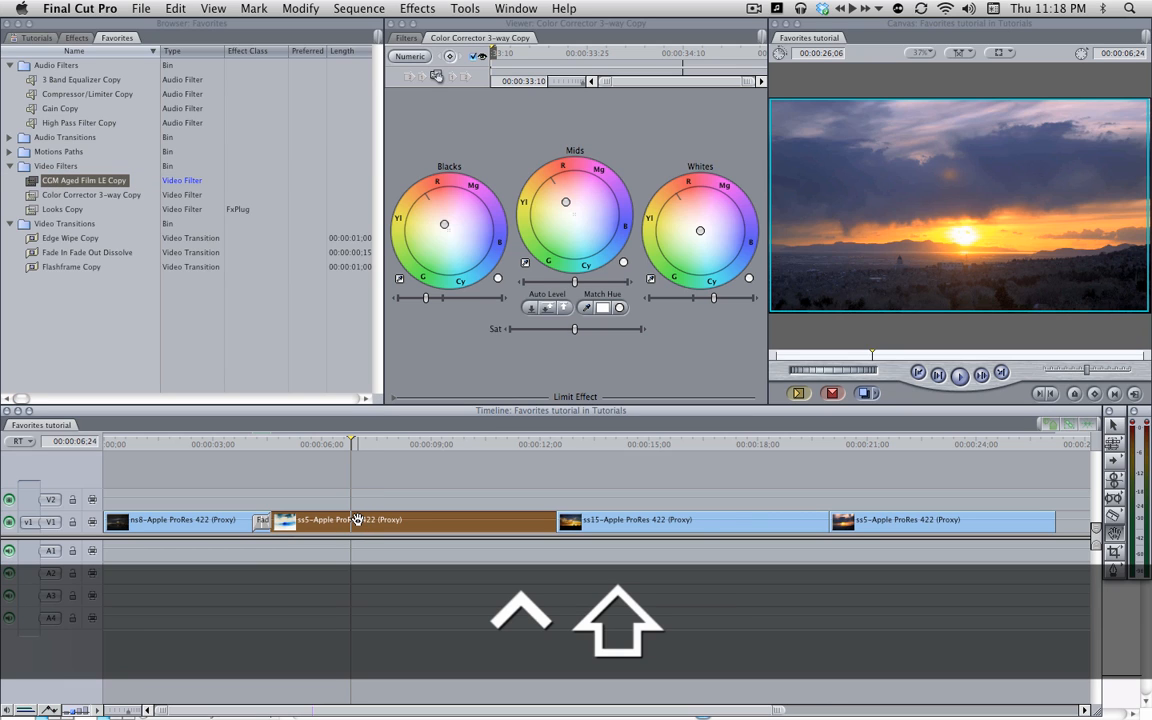
key(ctrl+shift+2)
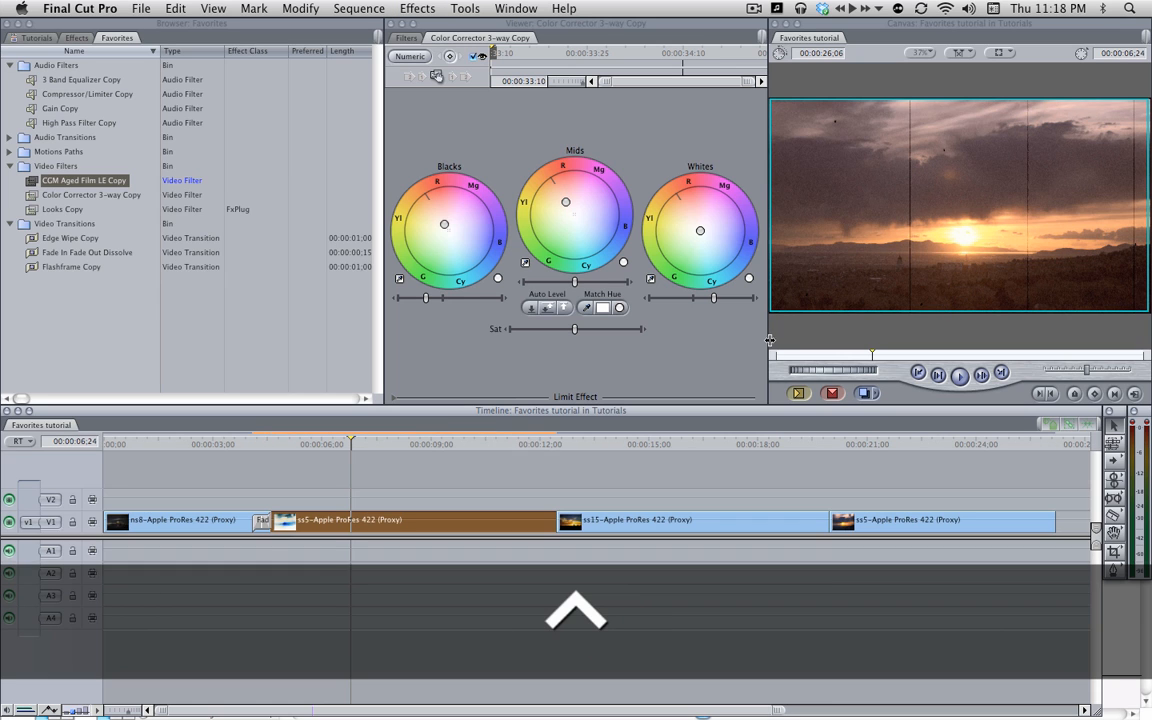
- Enlarge the Canvas to preview the aged film effect further along the clip, and undo the filter application
drag(767, 334, 559, 343)
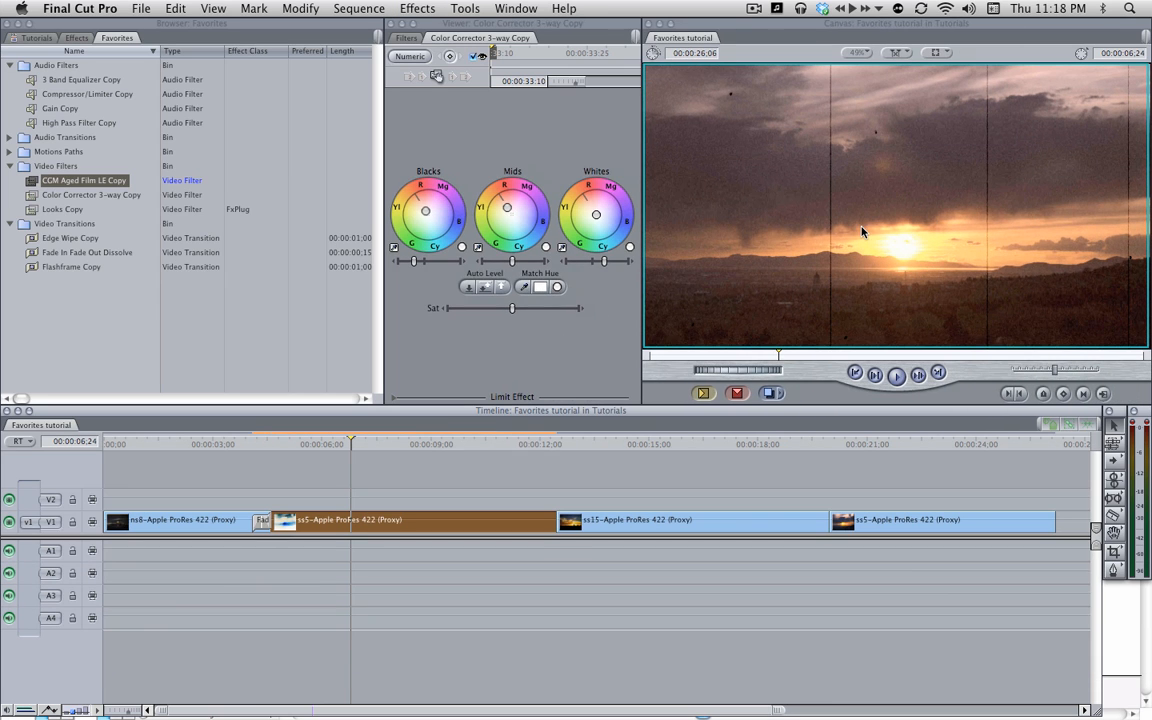
click(410, 446)
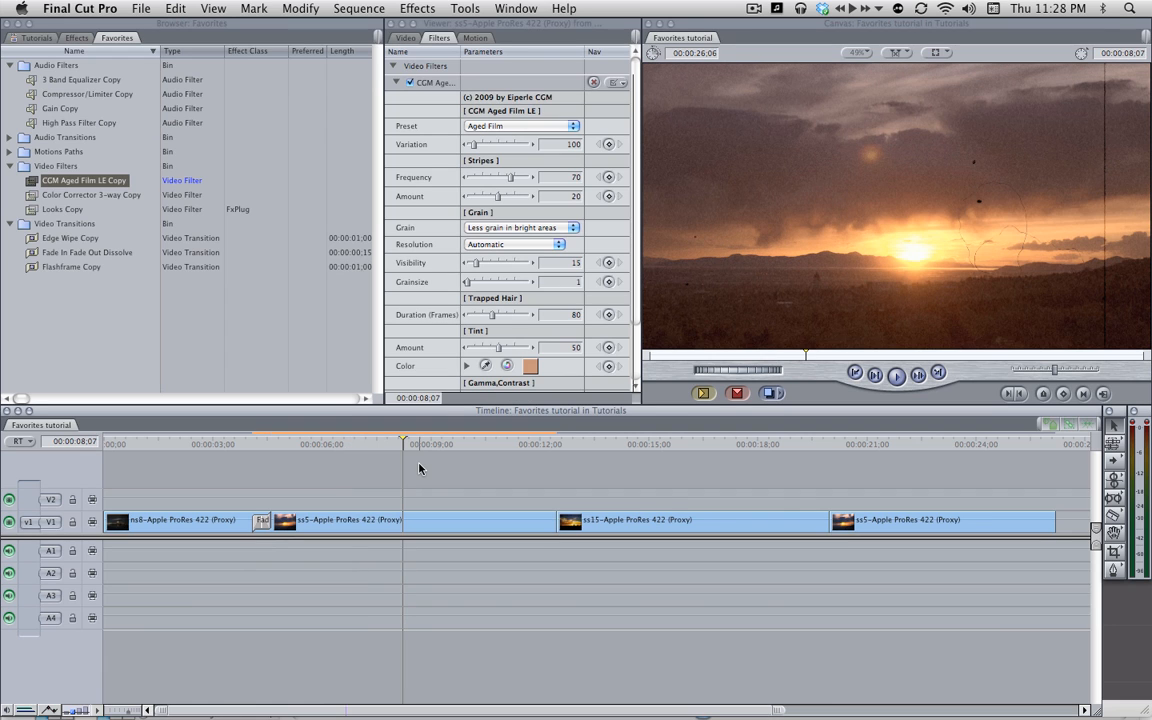
key(super+z)
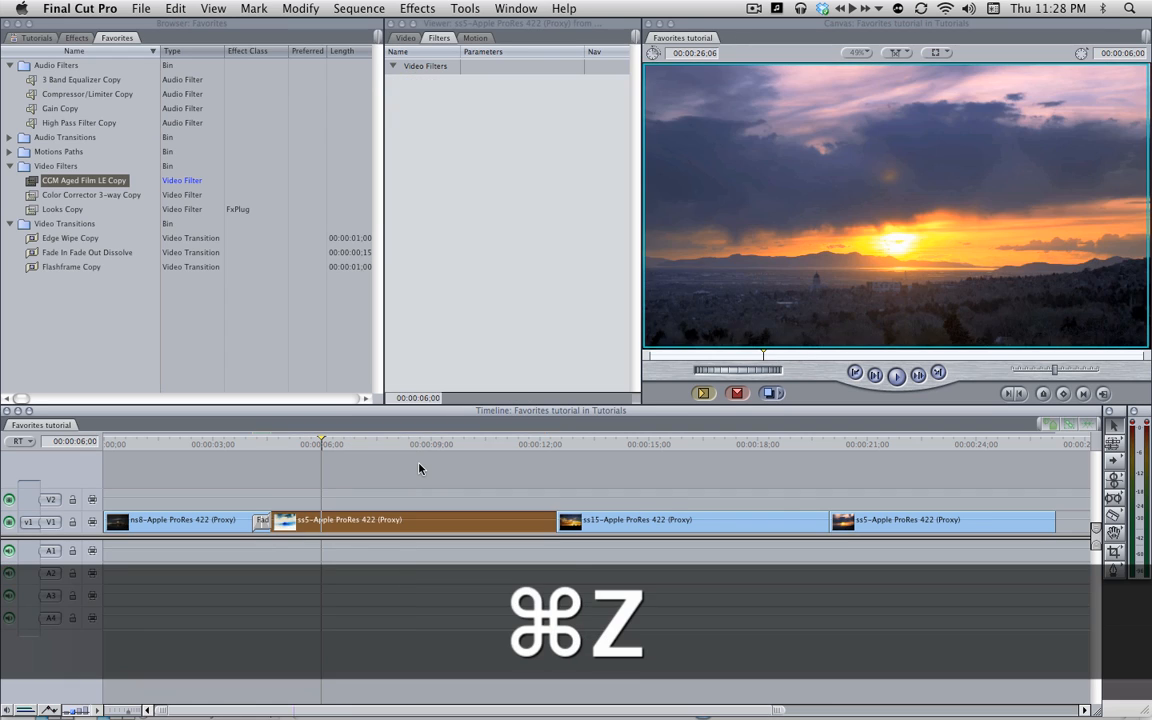
- Delete the transition between the first and second timeline clips, keeping the playhead near that cut
click(259, 441)
click(262, 521)
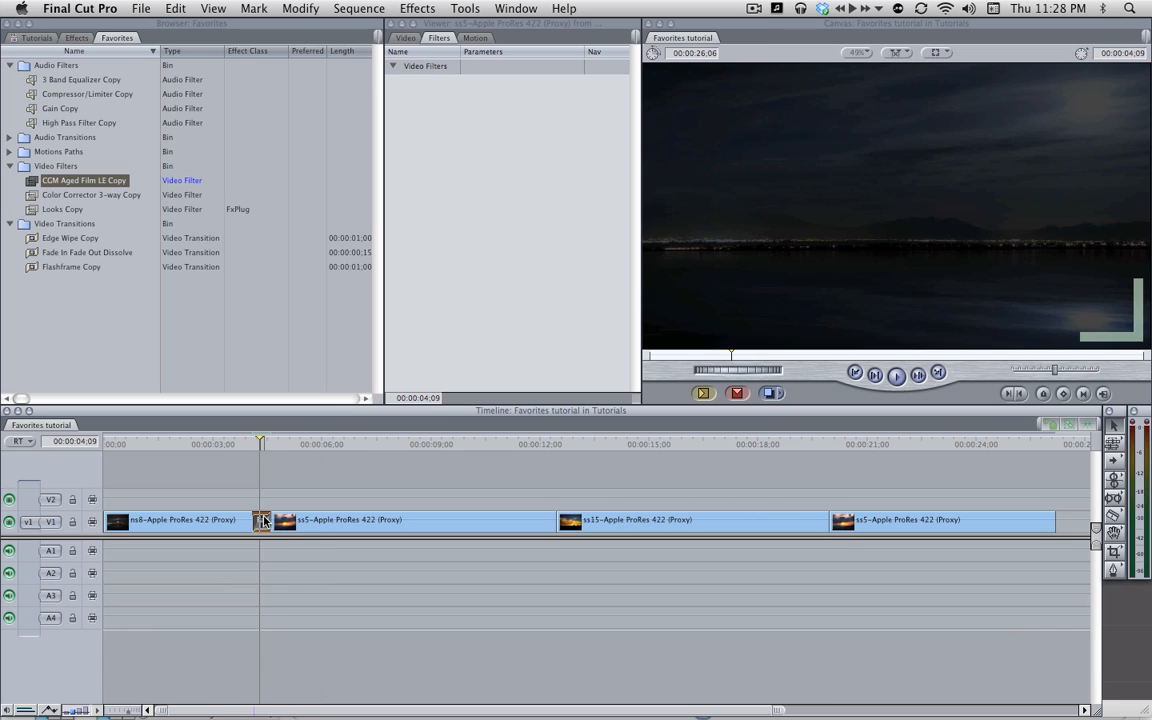
key(Delete)
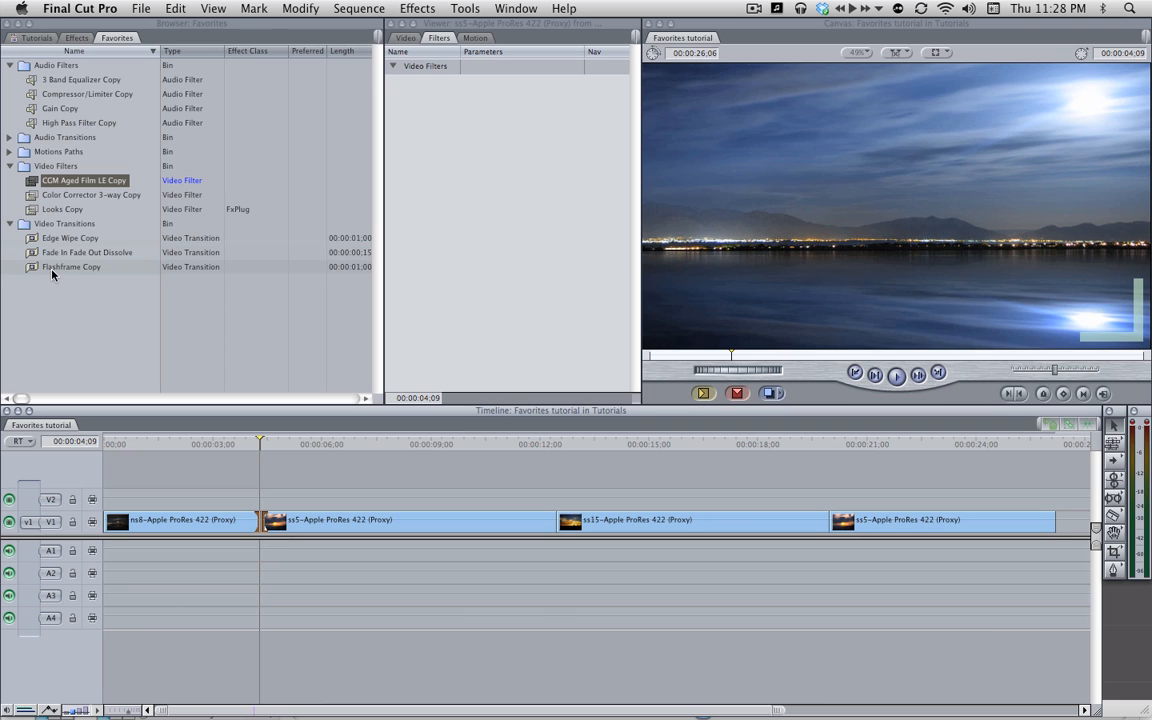
- Check the video transition keys in the keyboard diagram and apply the Flashframe copy to the first cut with its Favorites shortcut
key(ctrl+shift)
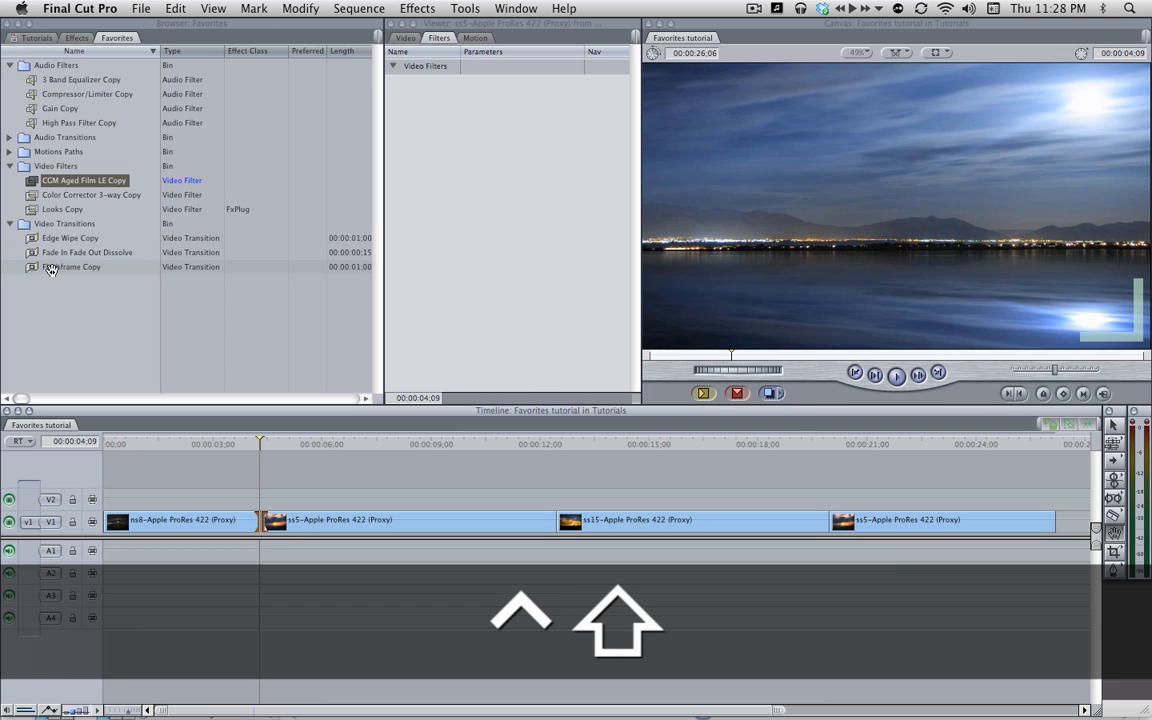
key(super+Tab)
key(super+Tab)
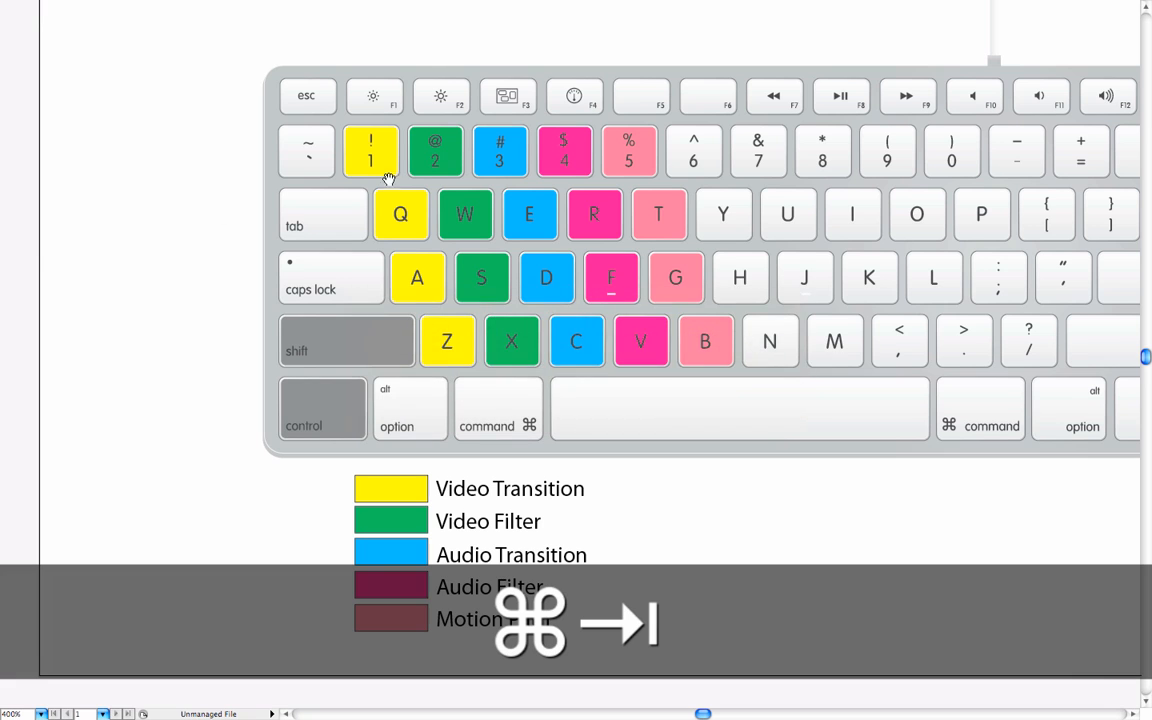
key(super+Tab)
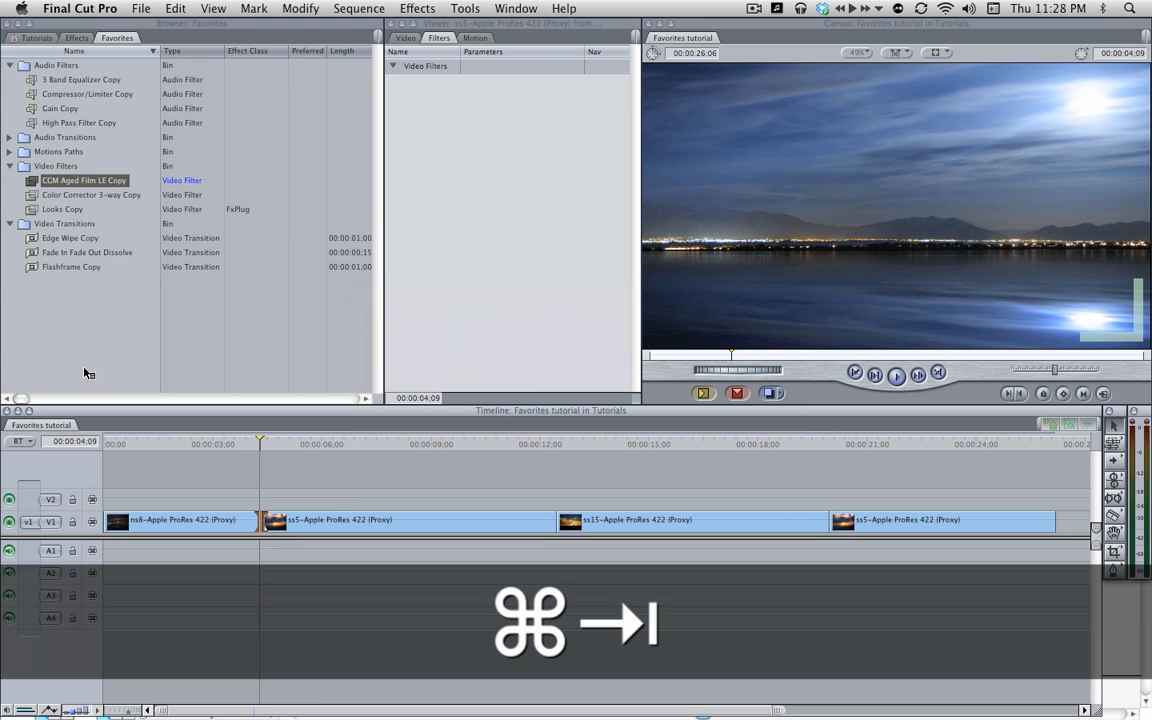
key(ctrl+shift+3)
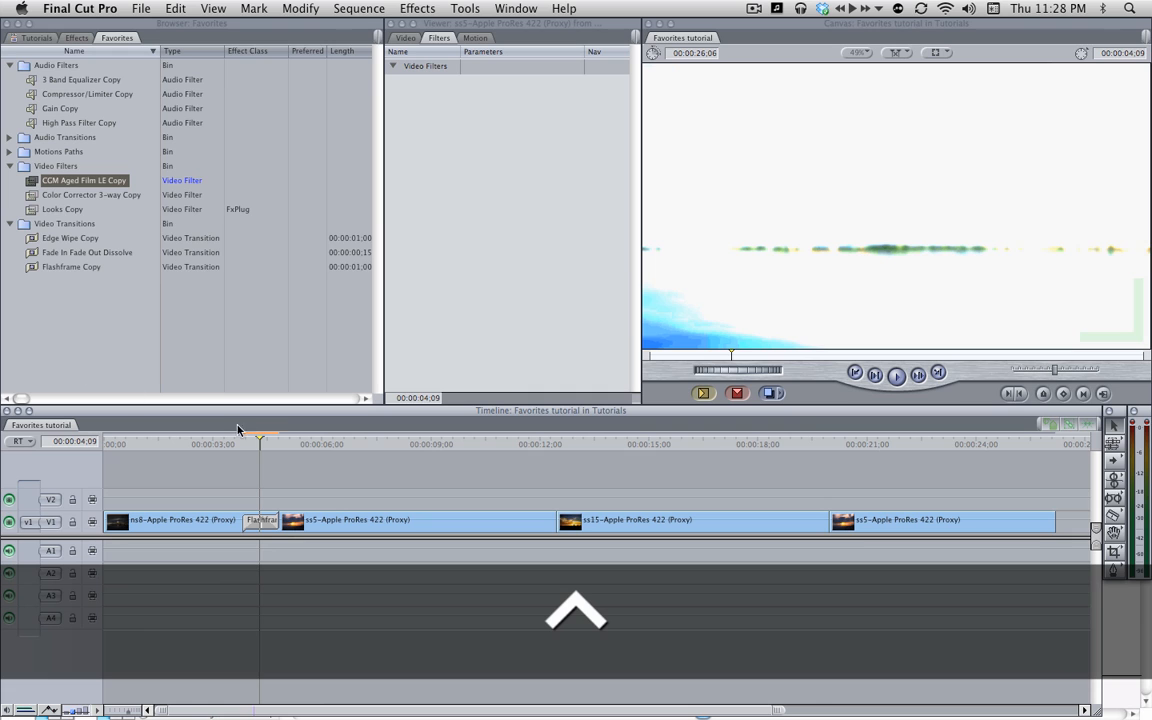
- Preview the Flashframe transition at the first cut by scrubbing through it, and delete it from the timeline
drag(259, 446, 254, 446)
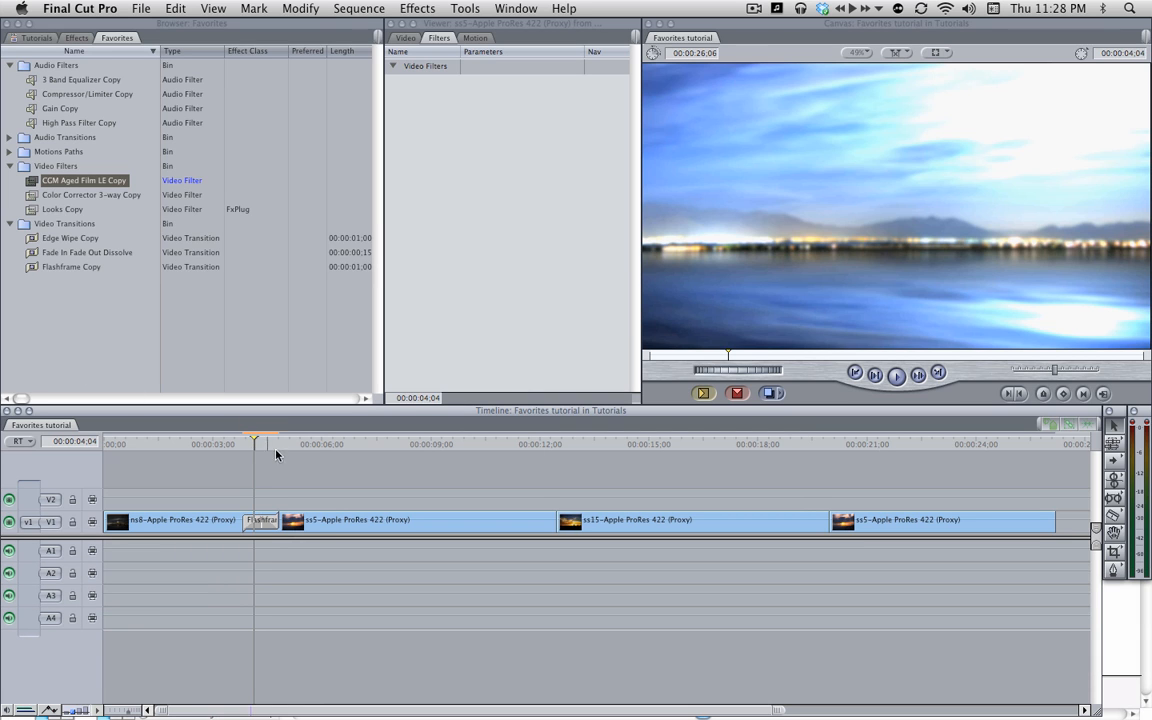
click(297, 445)
drag(330, 451, 367, 447)
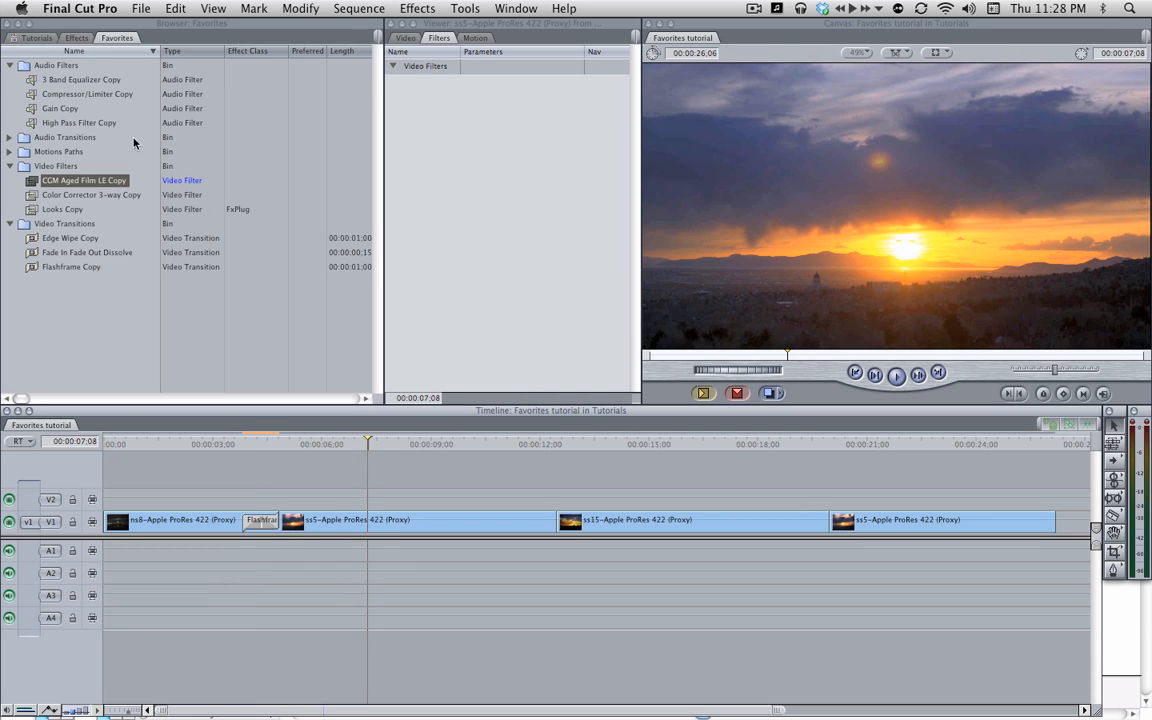
click(266, 528)
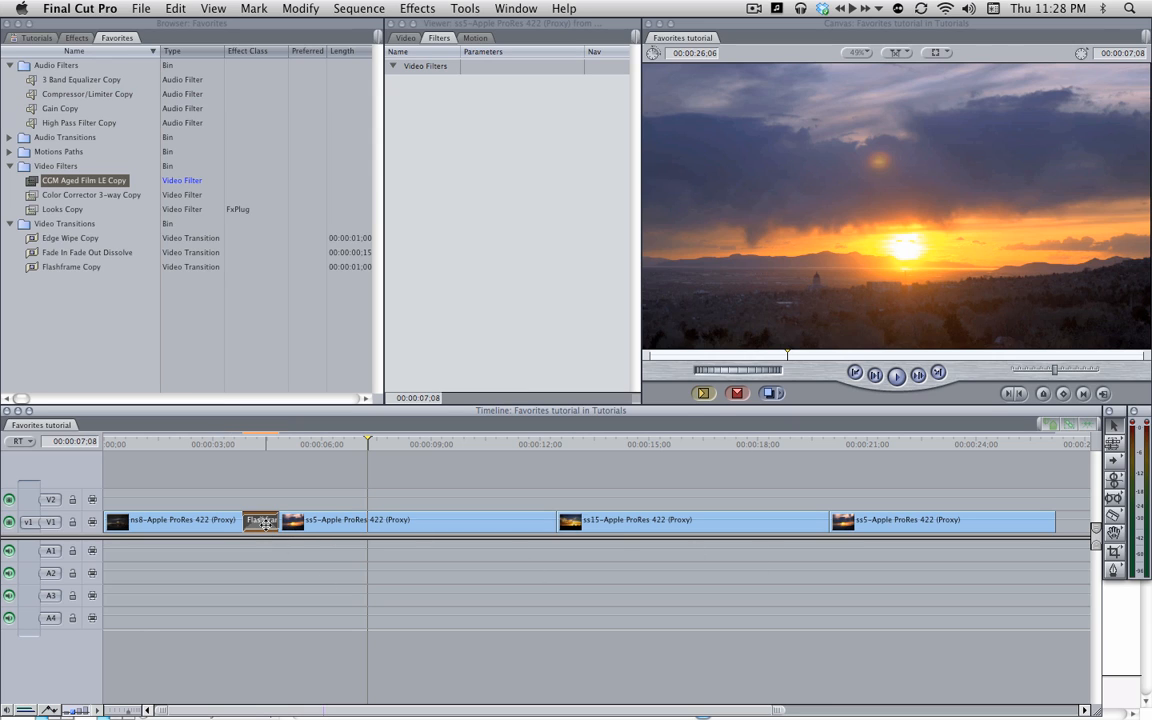
key(Delete)
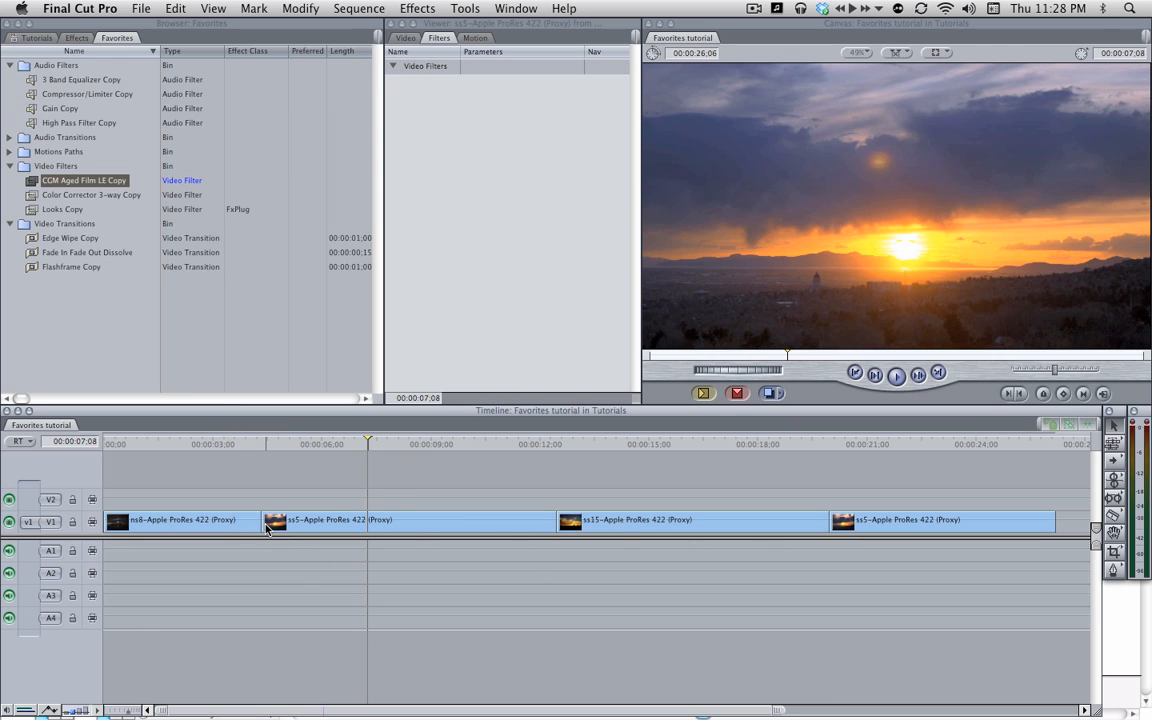
- Open the third timeline clip's Motion settings and add a Scale keyframe on the clip's first frame
click(359, 444)
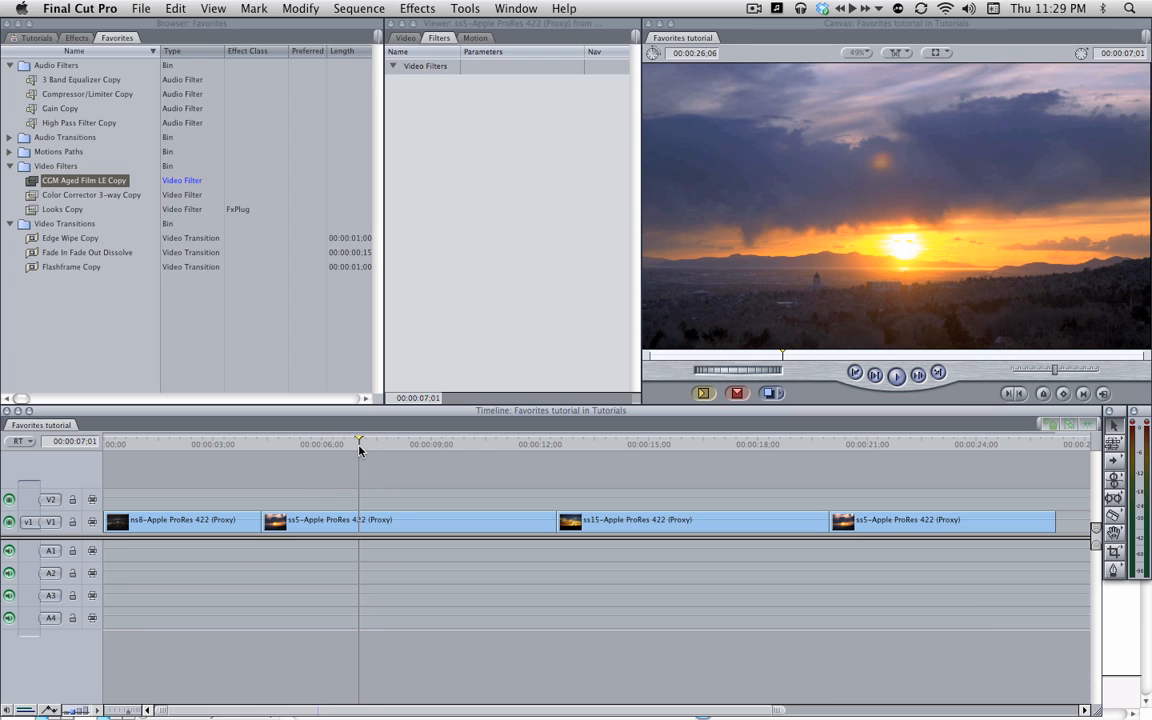
key(space)
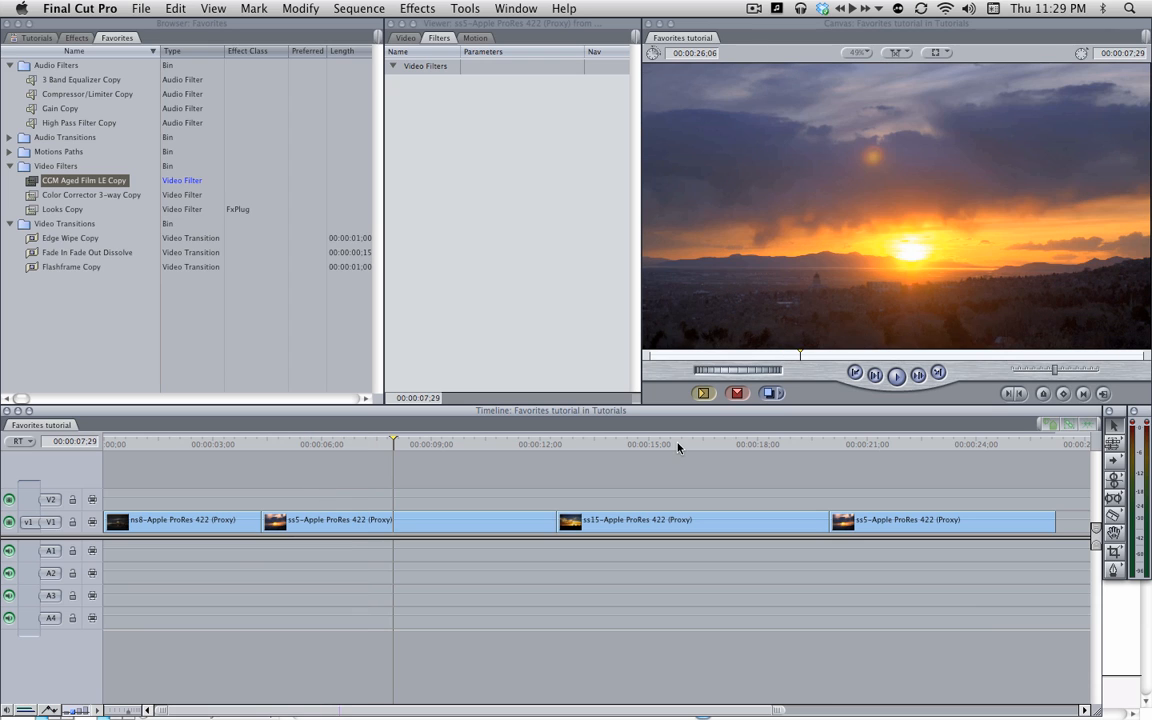
click(678, 444)
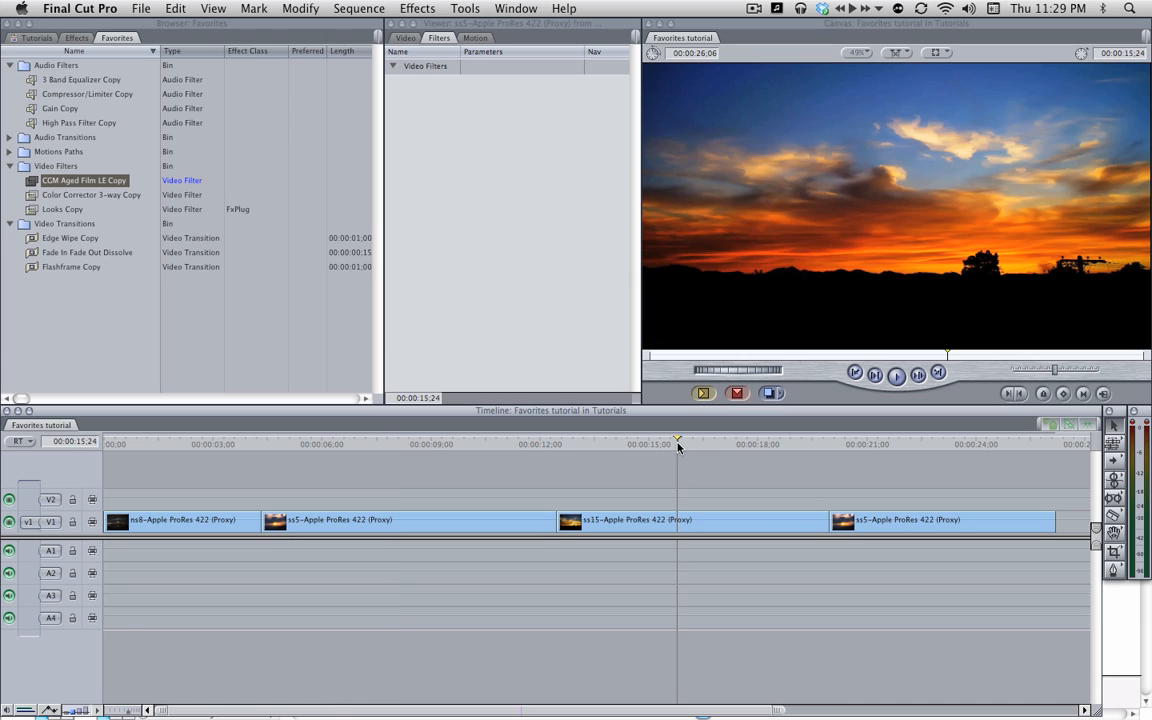
key(Up)
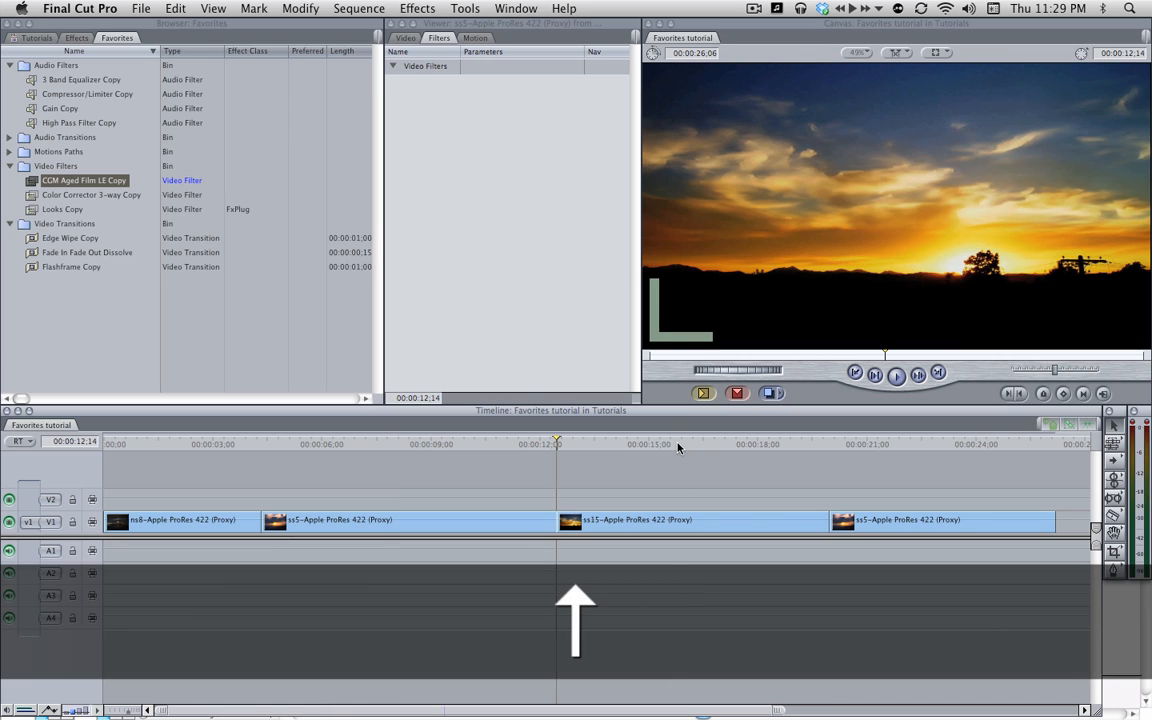
double_click(668, 531)
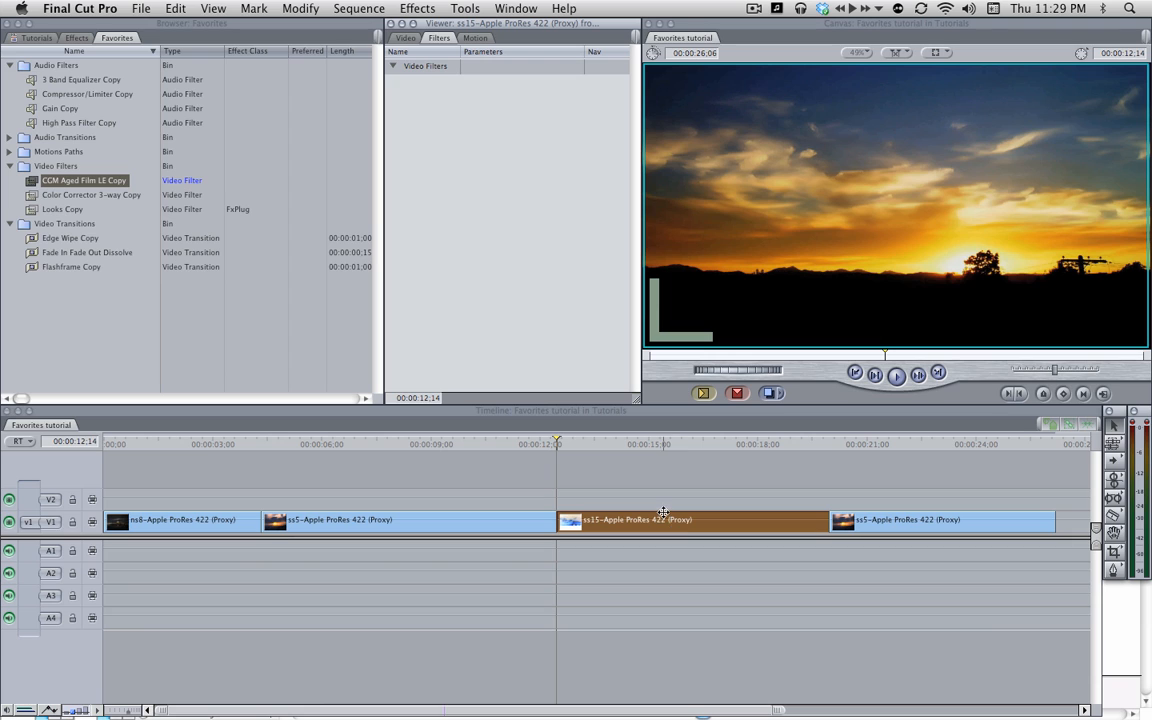
click(475, 40)
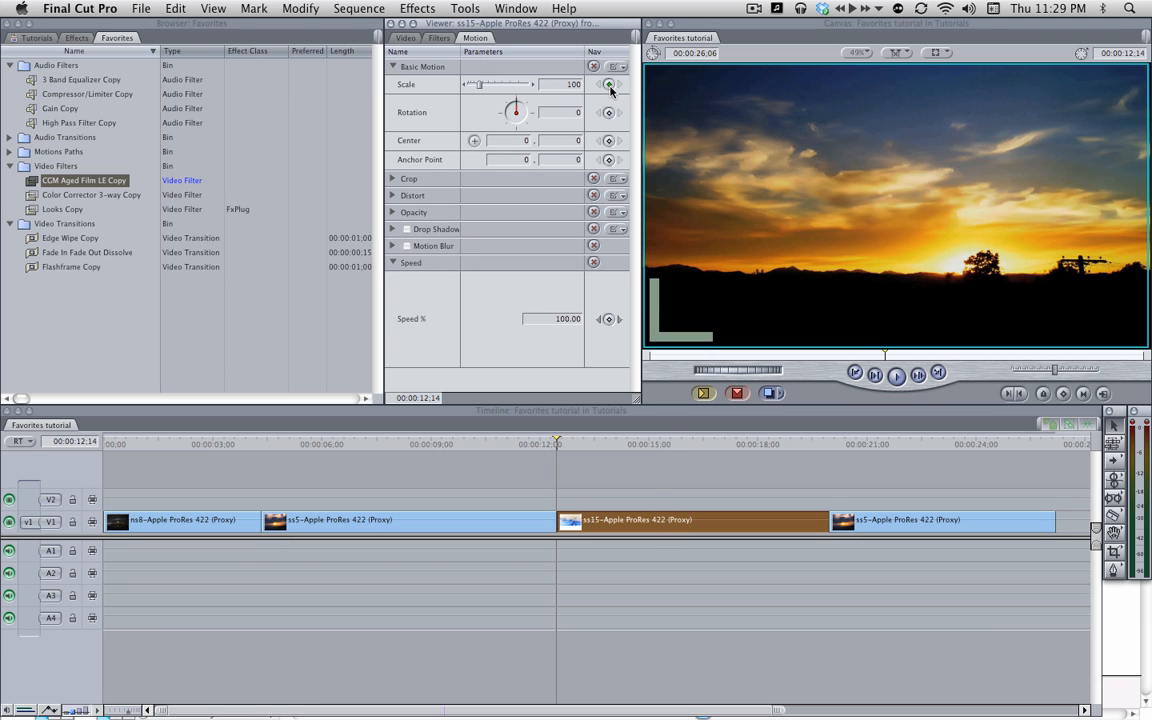
- Set the third clip's Scale to 120 on its last frame, and scrub through the clip to preview the zoom
key(Down)
key(Left)
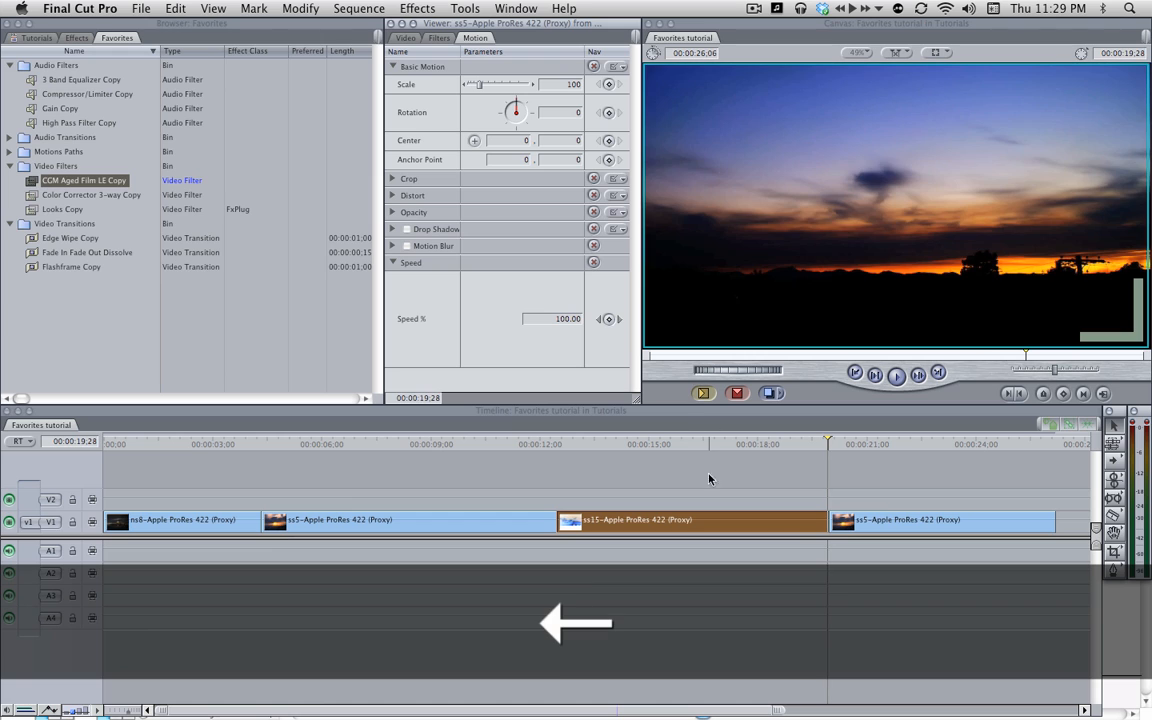
double_click(708, 516)
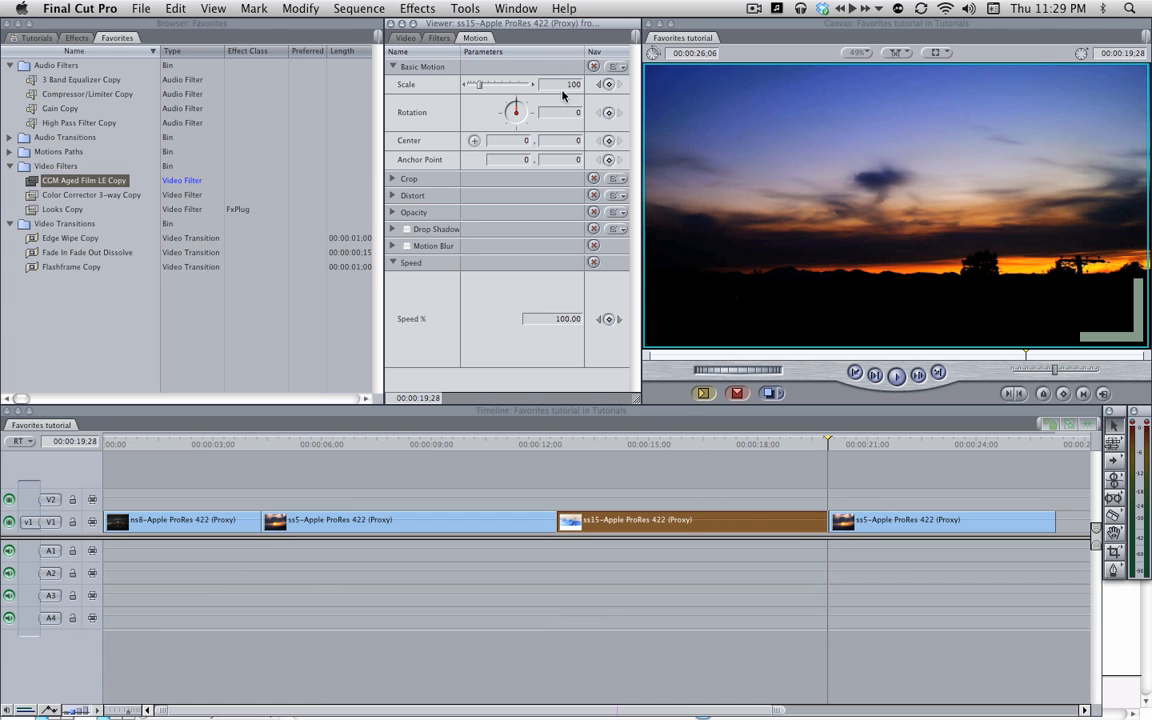
text(120)
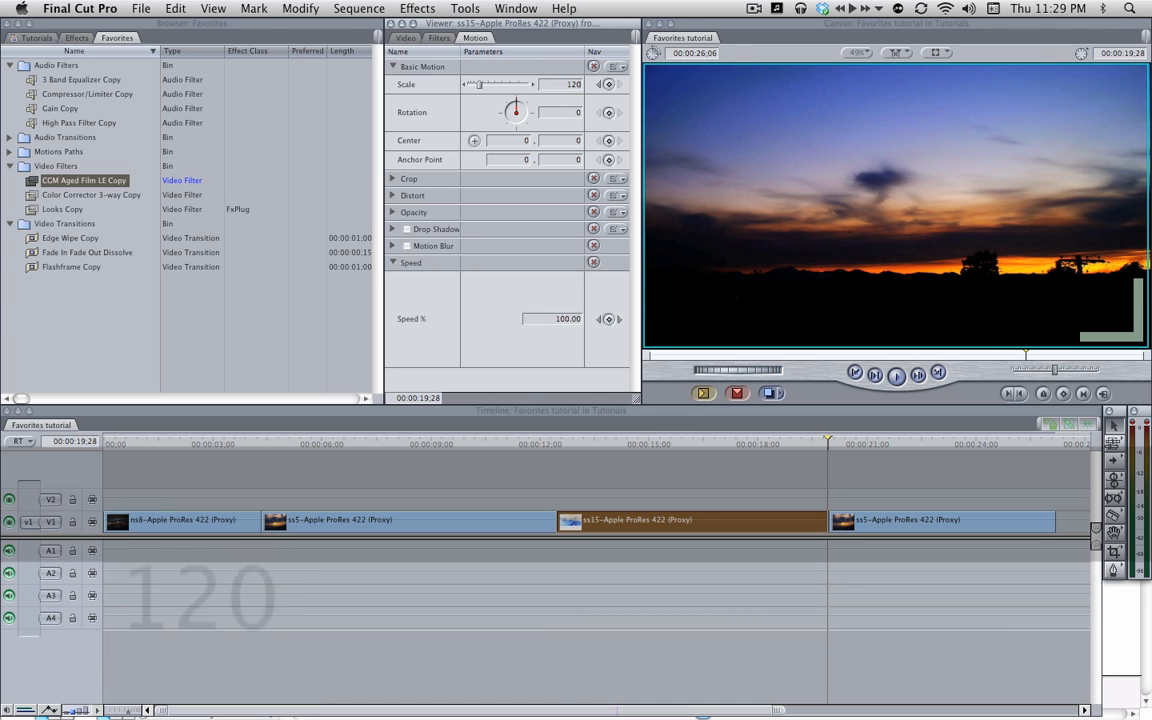
key(Return)
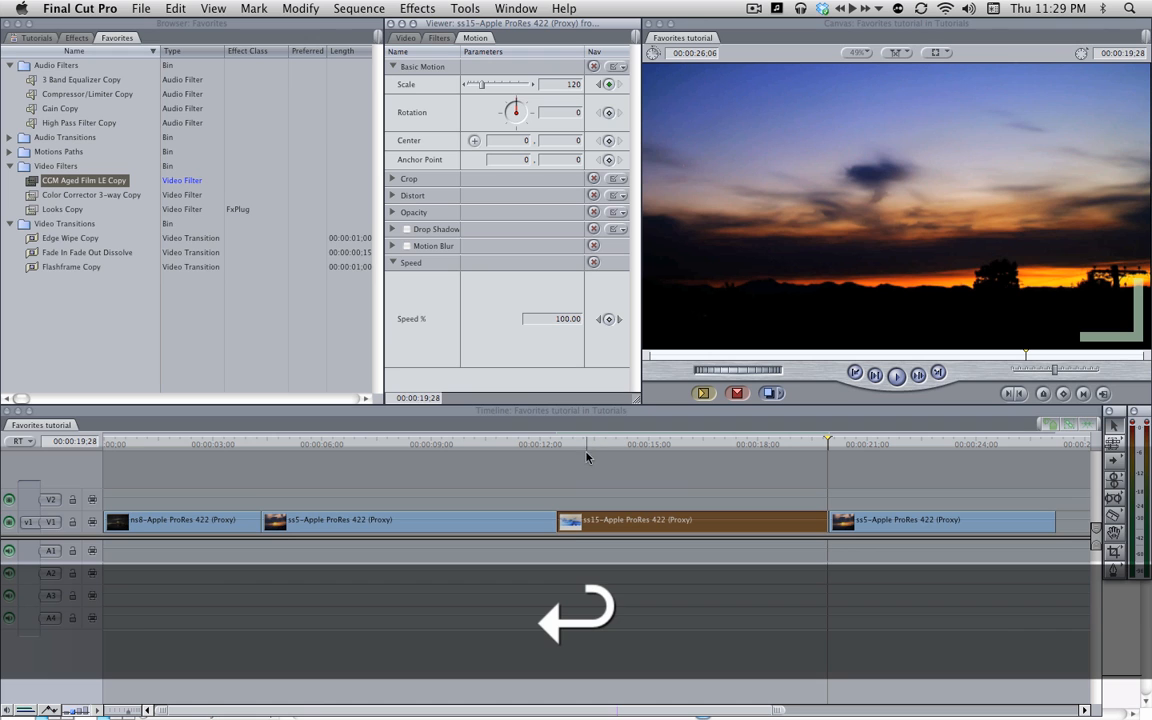
drag(566, 442, 768, 441)
key(Down)
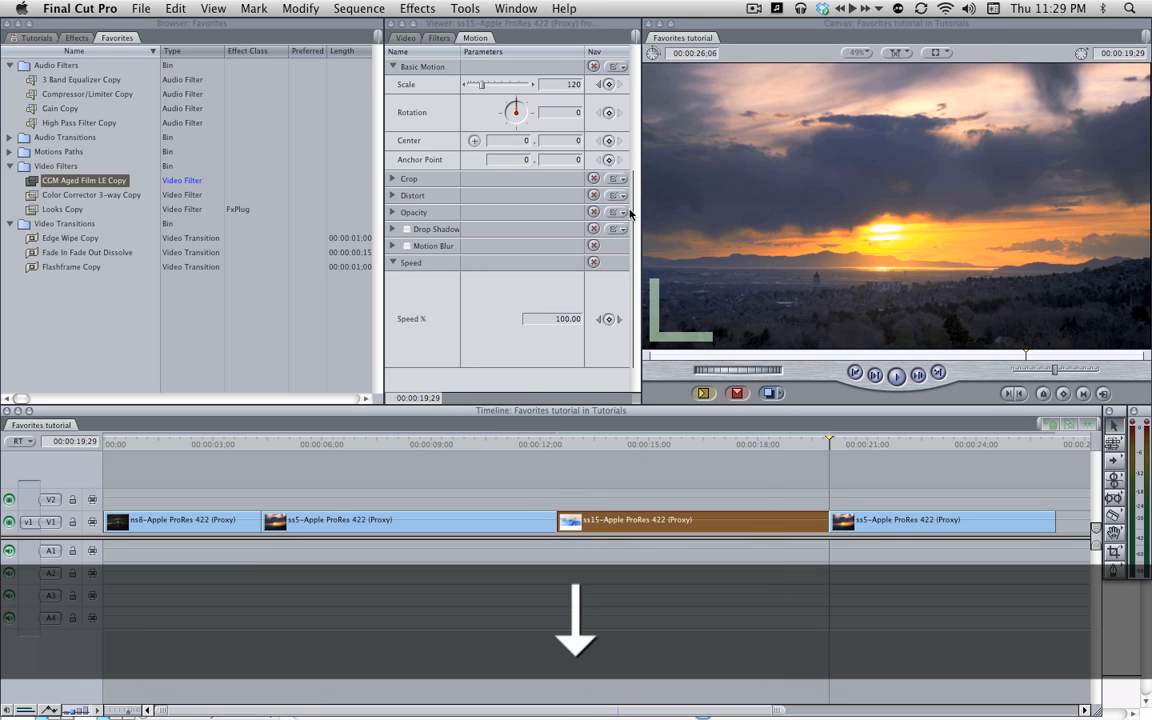
- Set the third timeline clip's Scale to 180 on its last frame
click(598, 85)
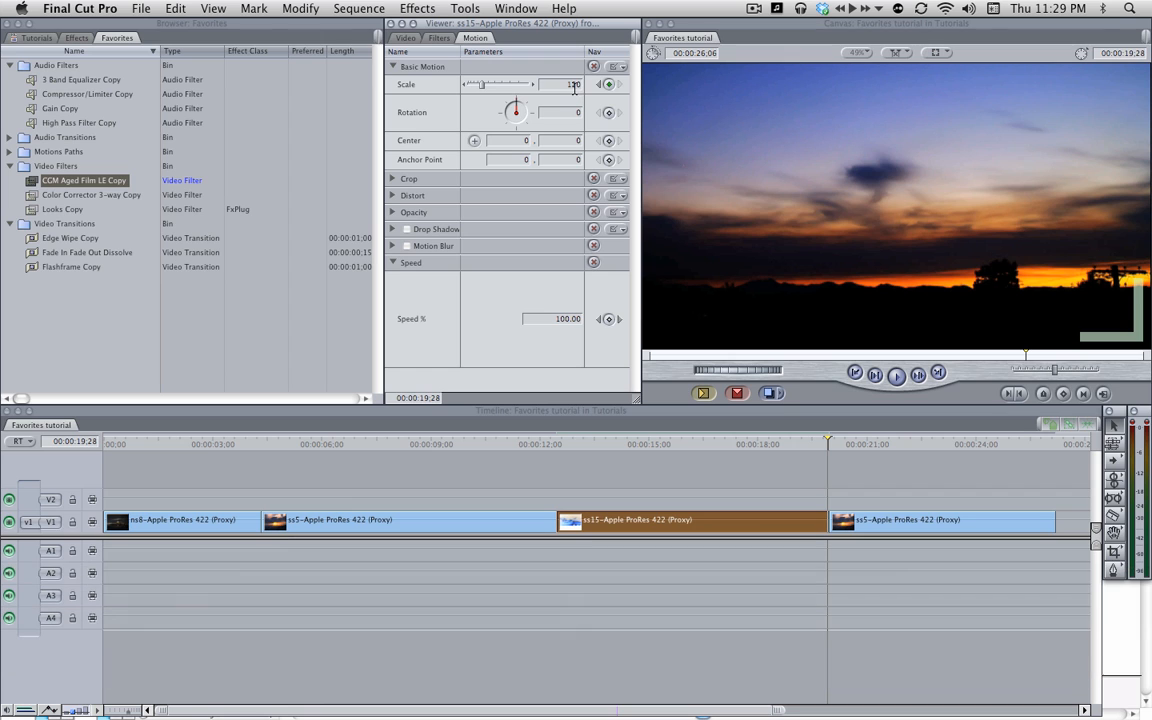
text(180)
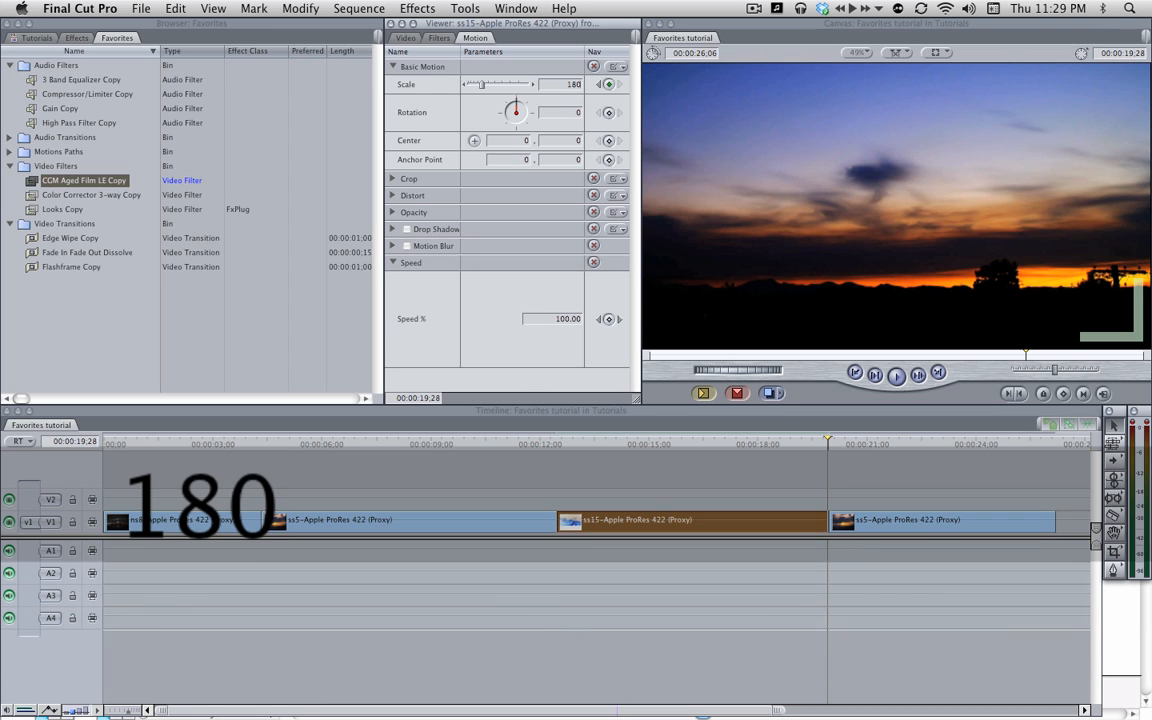
key(Return)
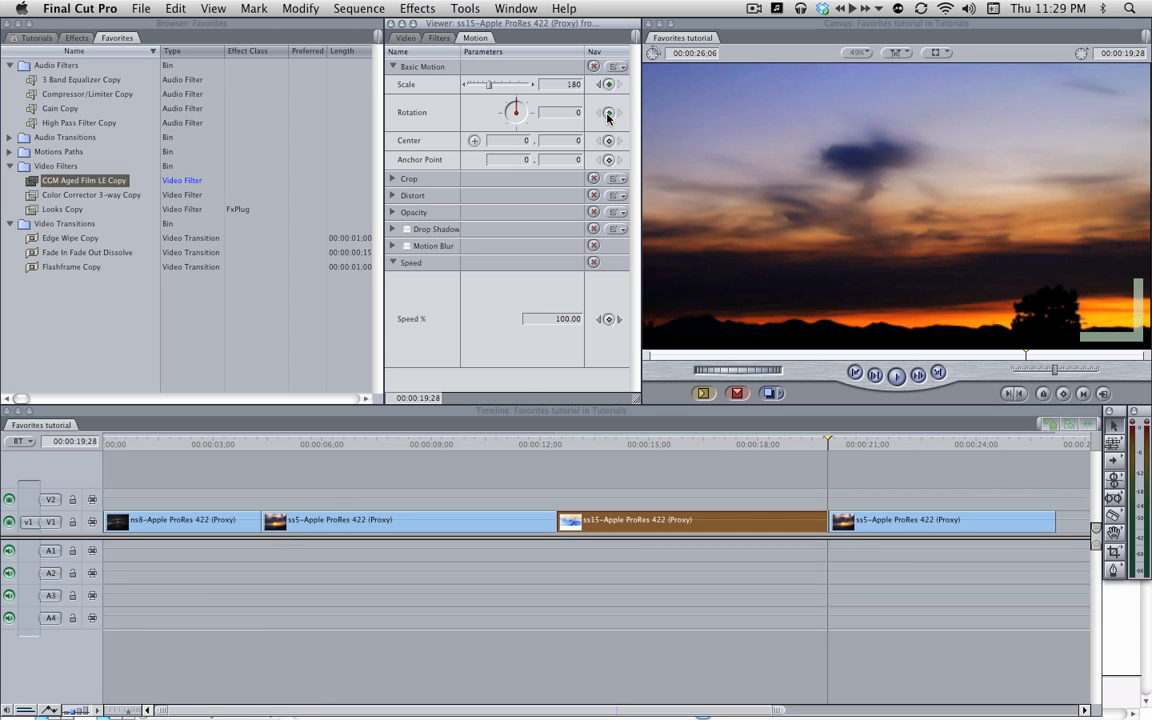
- Keyframe the third clip's Rotation on its first and last frames, setting the last frame's Rotation to 38
click(601, 84)
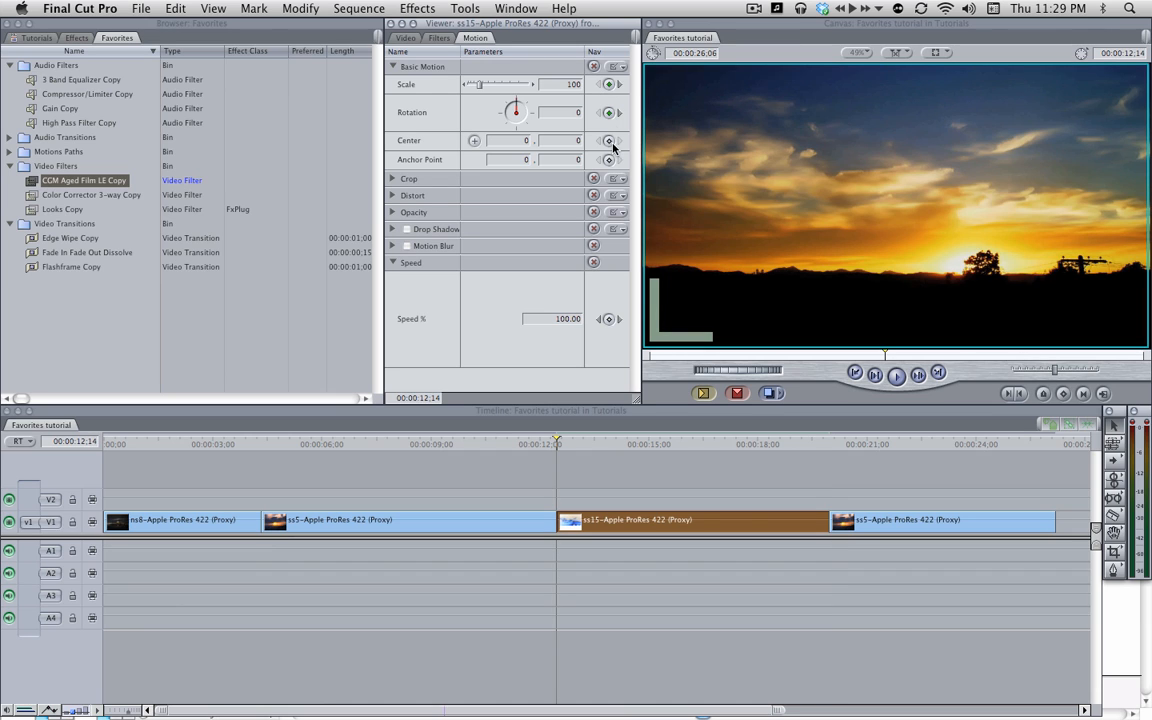
key(shift+k)
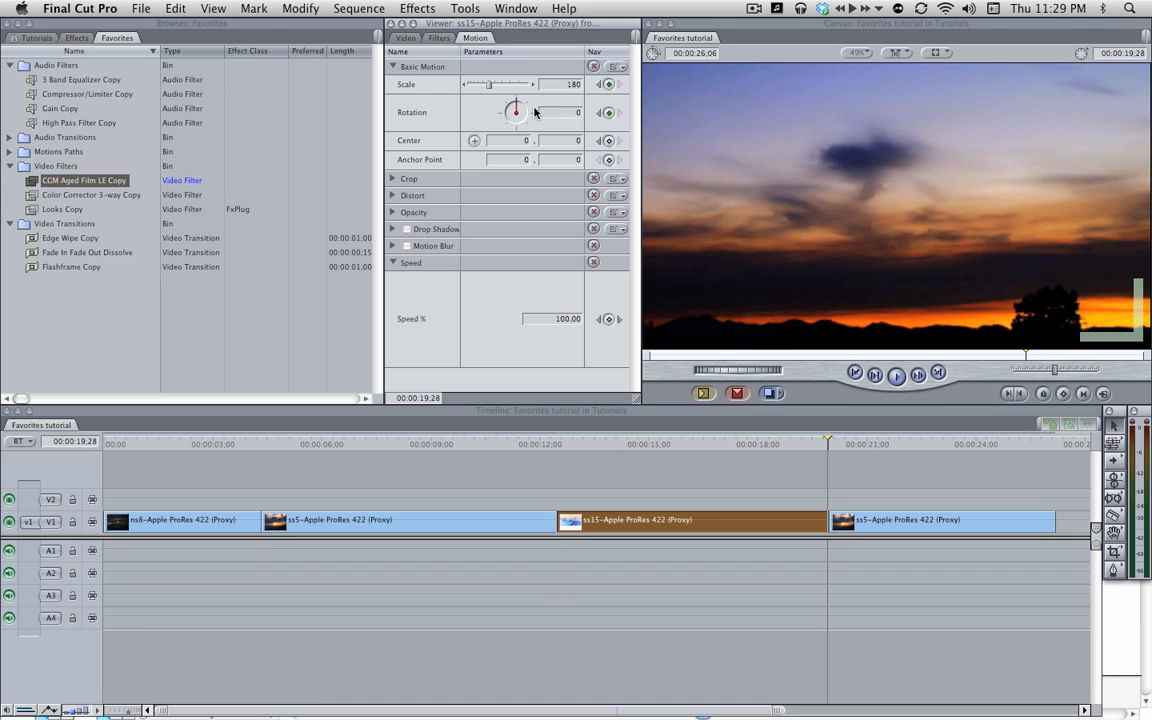
drag(516, 107, 531, 104)
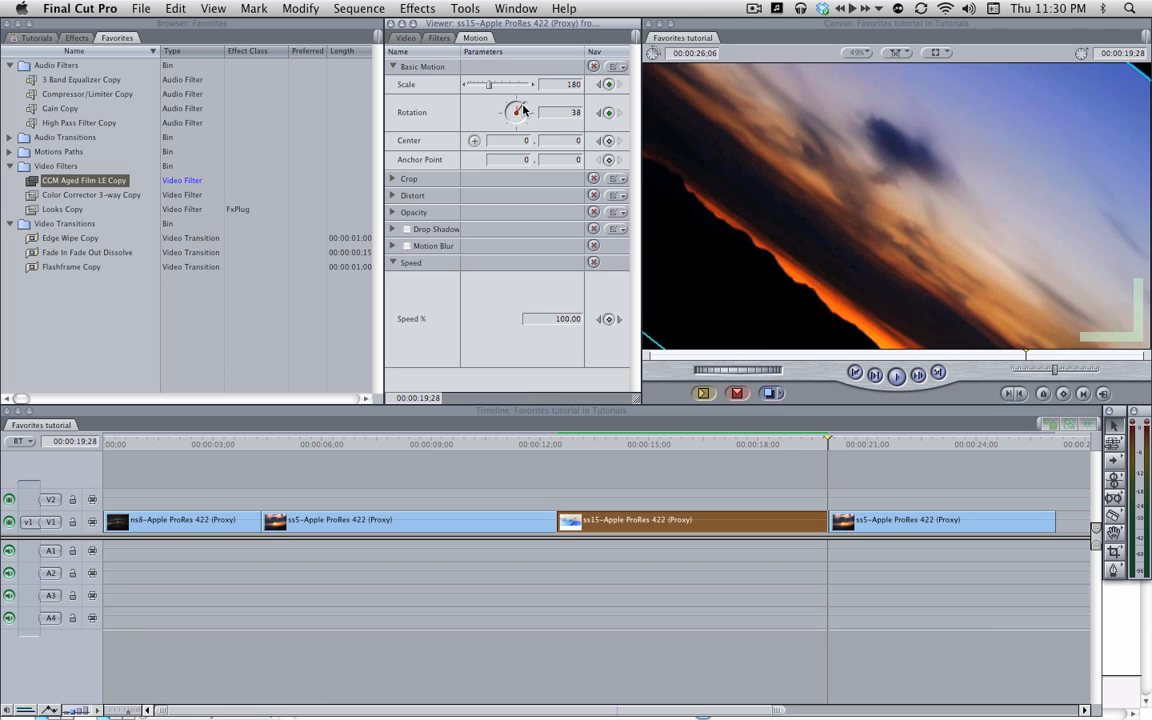
- Reposition the third clip's image in the Canvas to a Center of 316.47, 530.42 on its last frame, and scrub through the clip
click(834, 295)
key(super+semicolon)
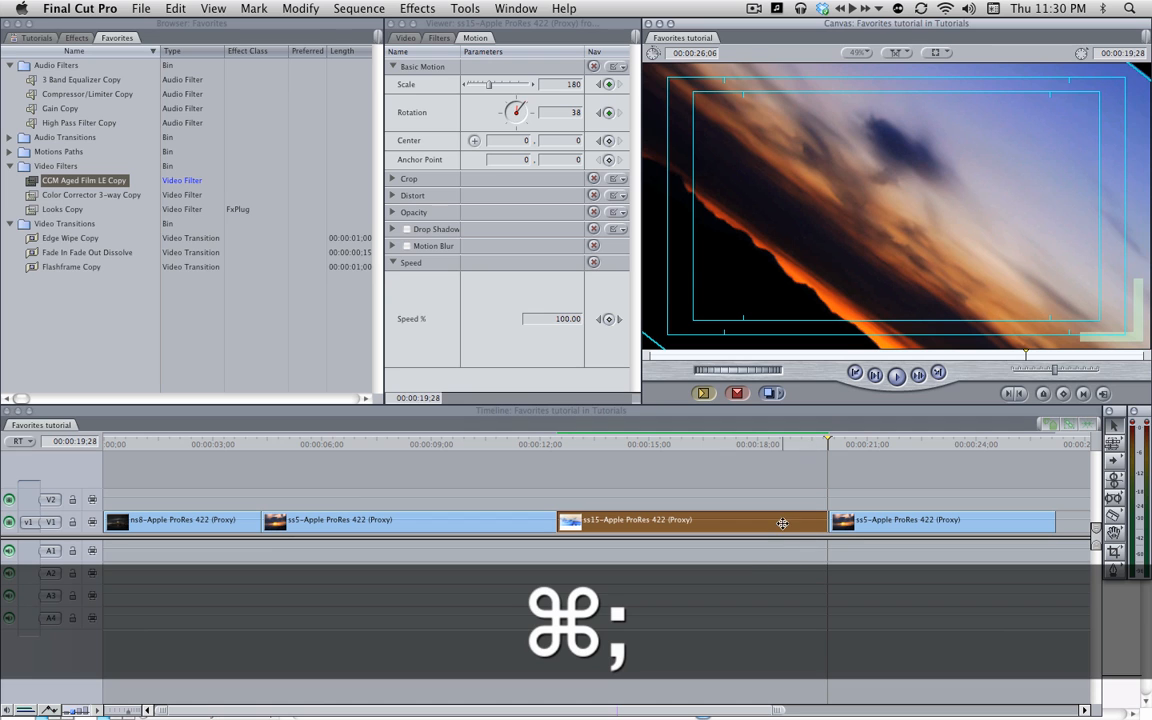
key(w)
drag(818, 237, 1008, 562)
drag(594, 442, 807, 436)
key(Down)
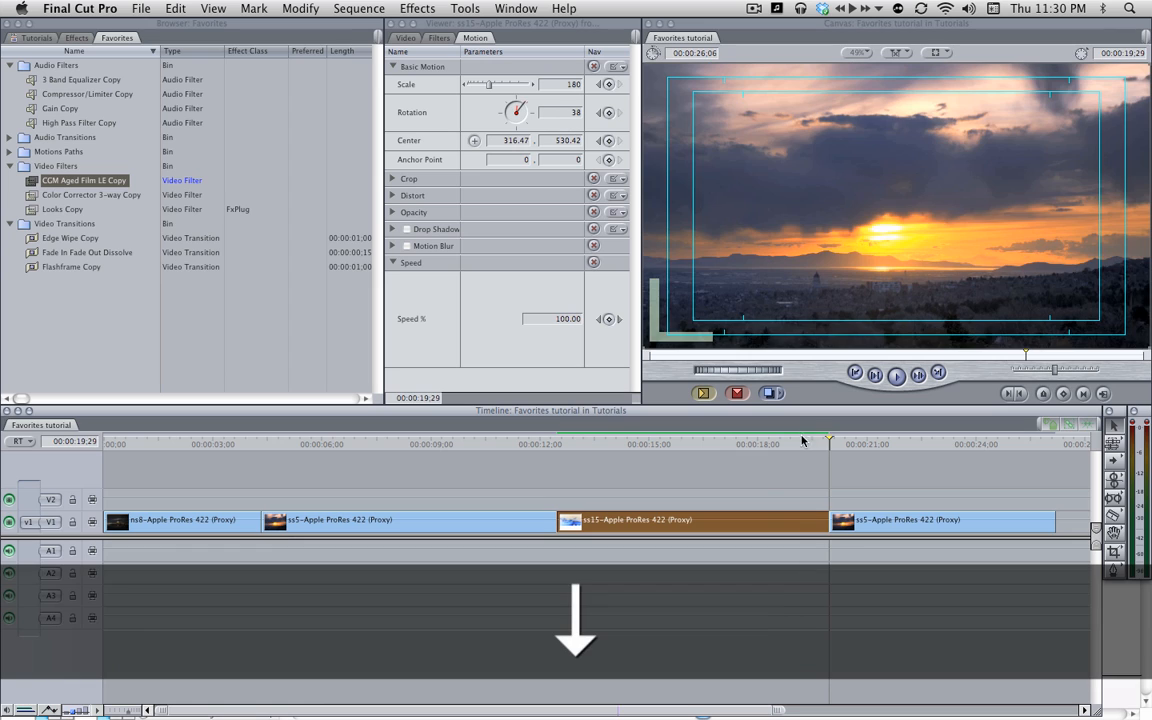
- Open the third clip's Motion settings and save its motion as a favorite
double_click(723, 530)
click(472, 38)
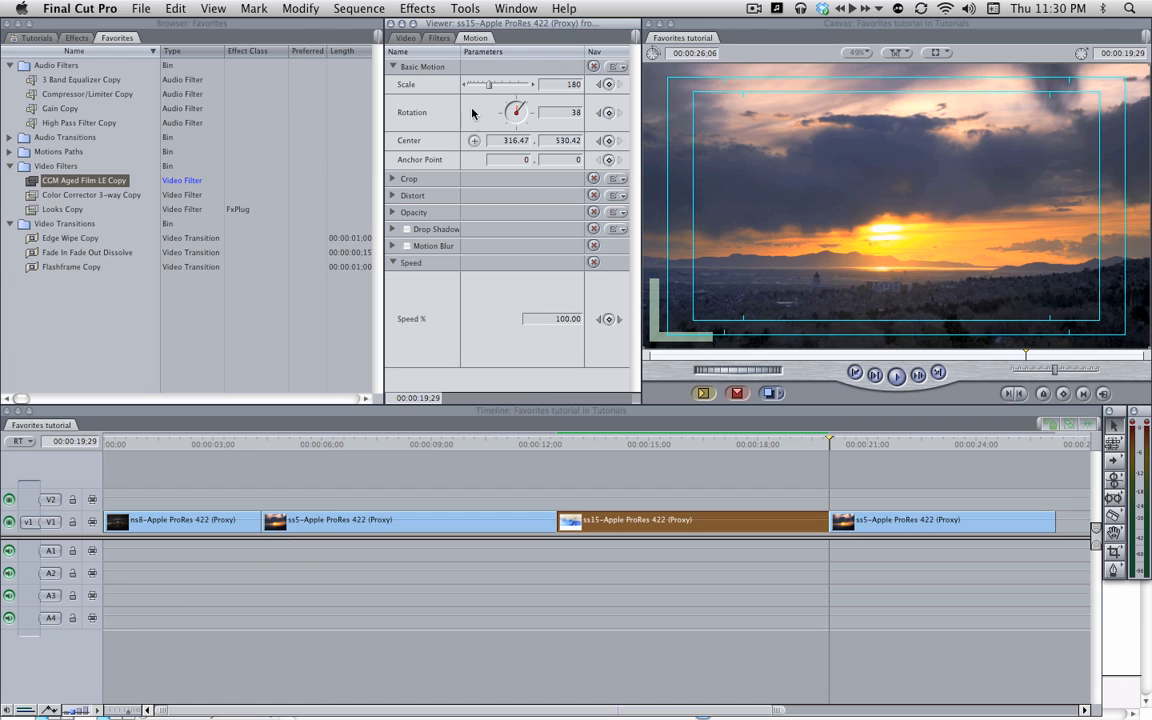
click(462, 9)
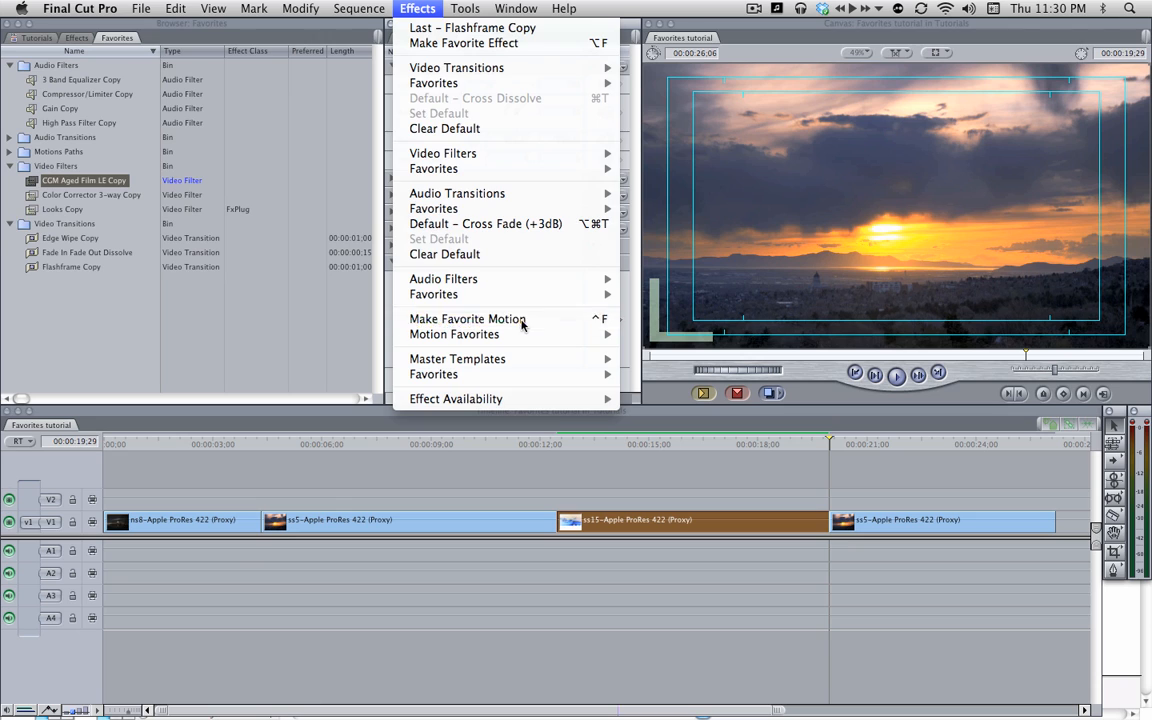
click(521, 320)
- Rename the new motion favorite as scale up w/ rotation, and move it into the Motions Paths bin
click(20, 164)
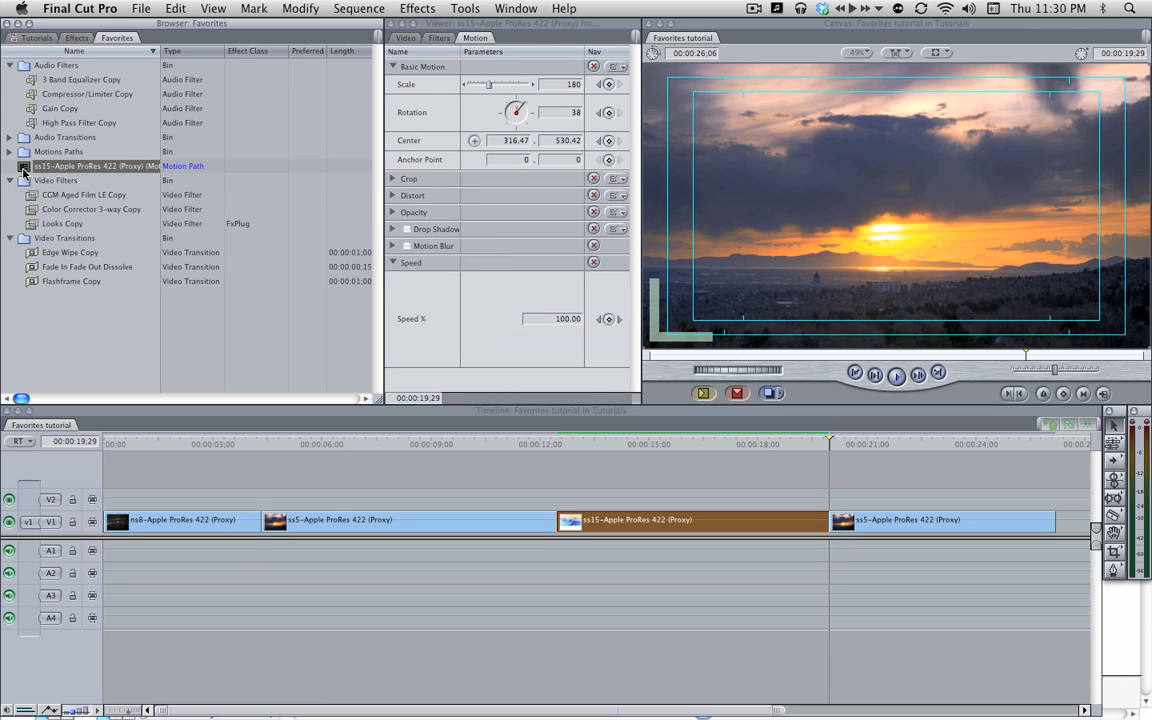
click(66, 166)
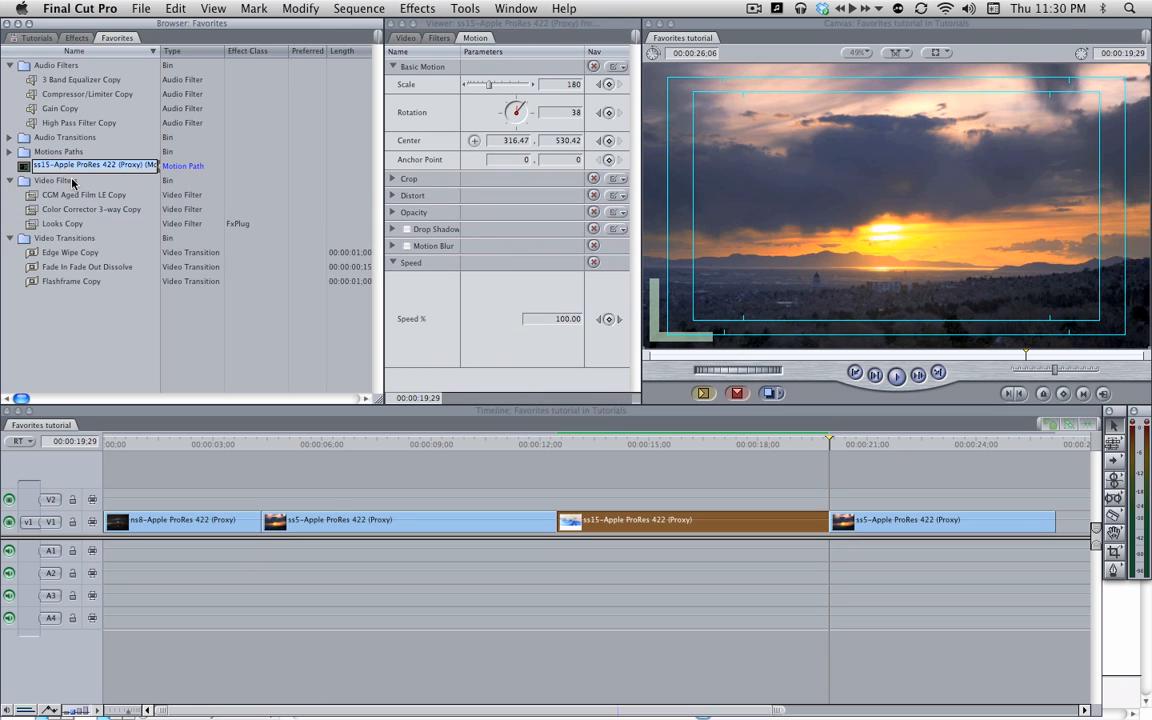
text(scale up)
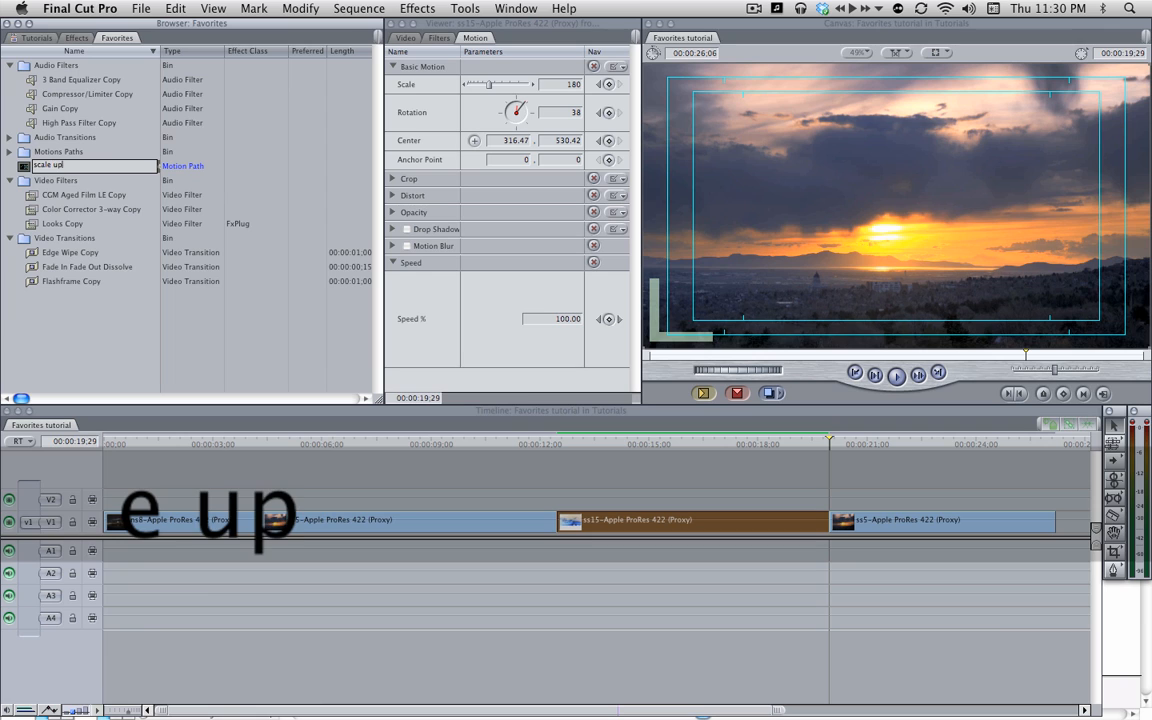
text( w/)
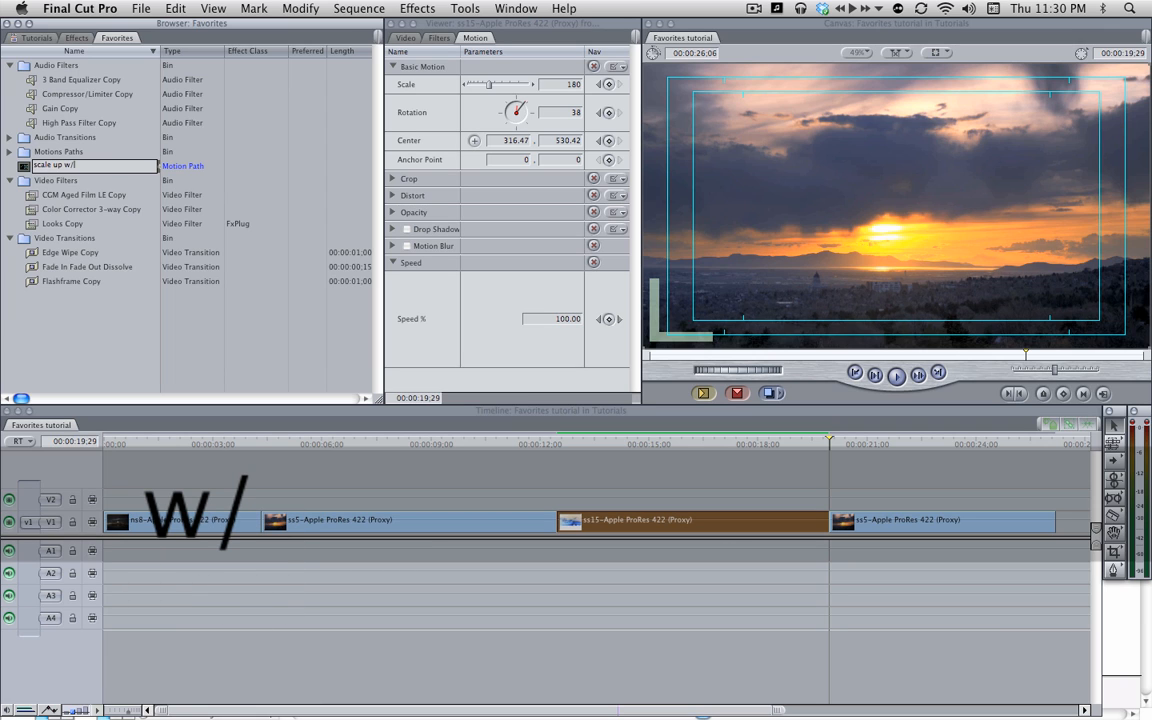
text( rotation)
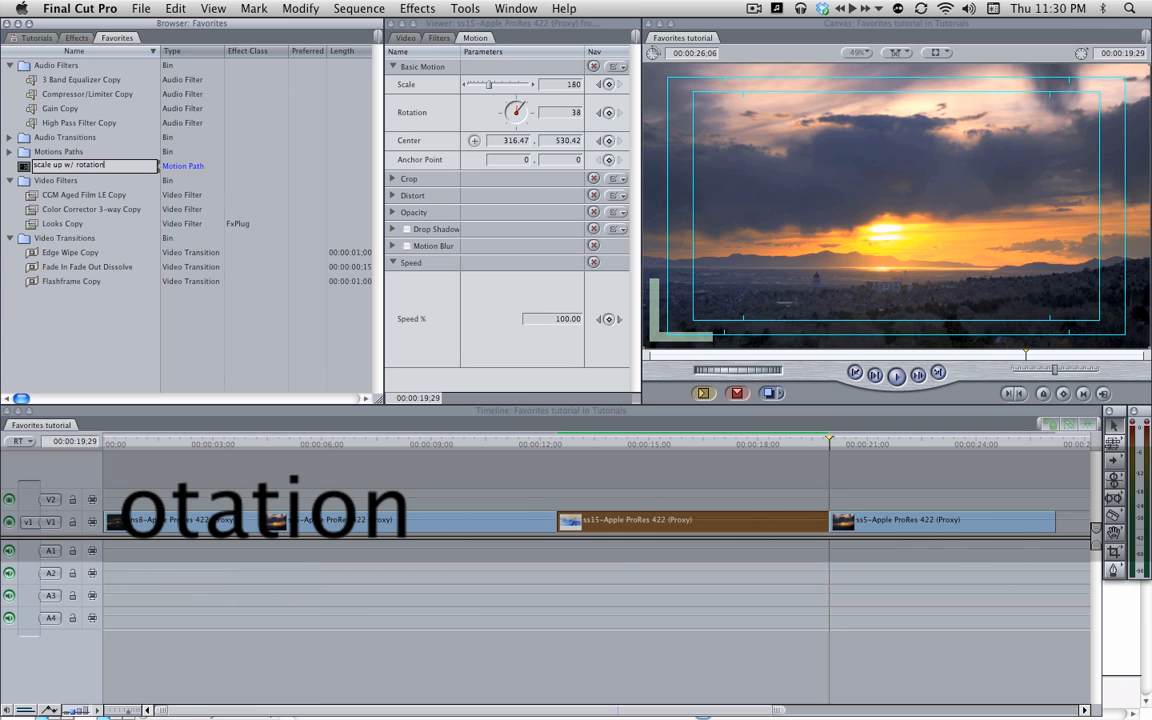
key(Return)
drag(62, 166, 60, 157)
click(11, 152)
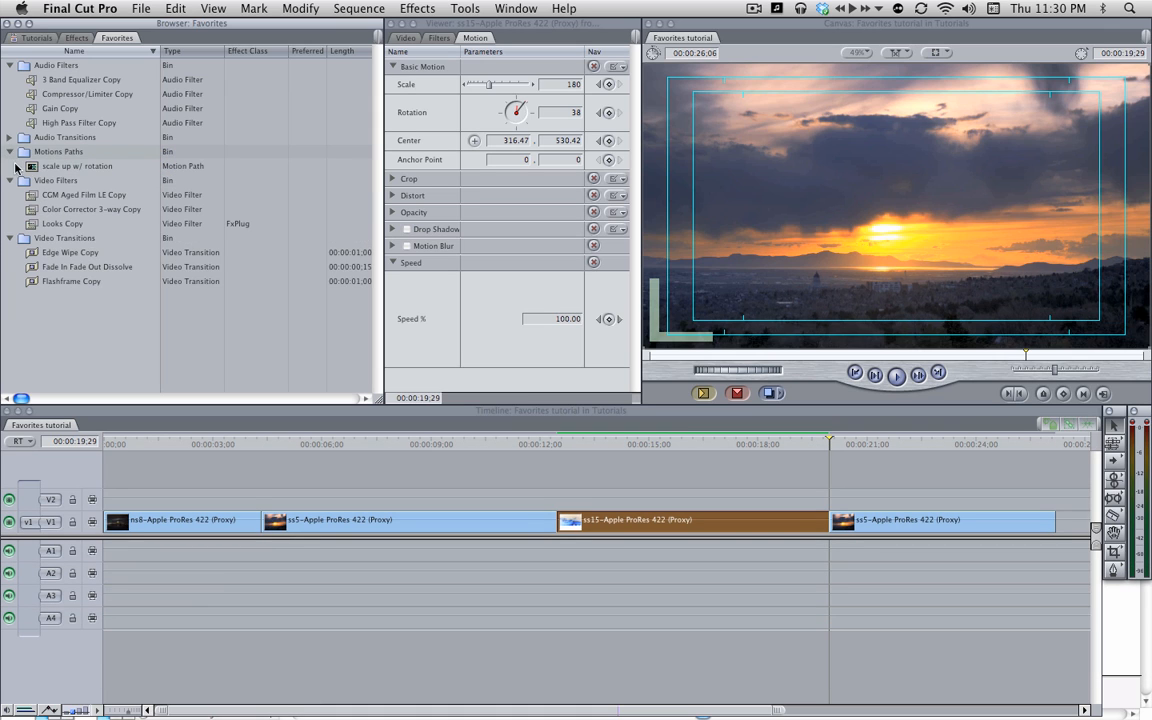
- Apply the scale up w/ rotation favorite to the second timeline clip, and scrub through the clip to preview the motion
click(34, 168)
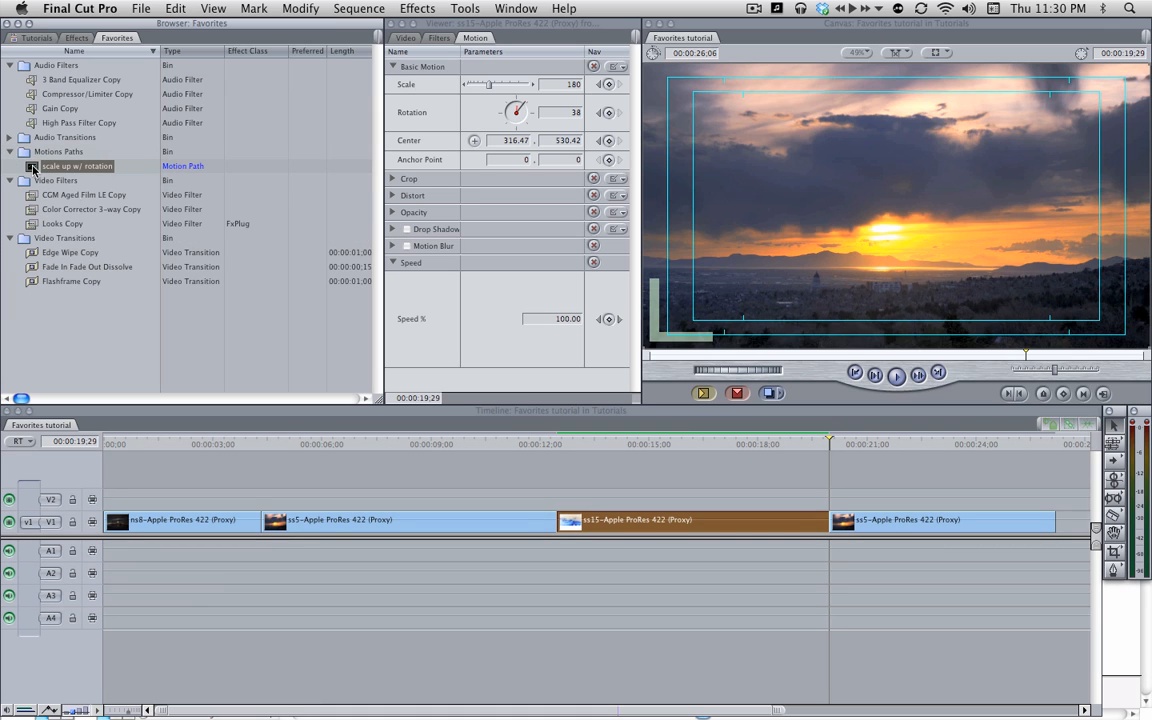
click(375, 443)
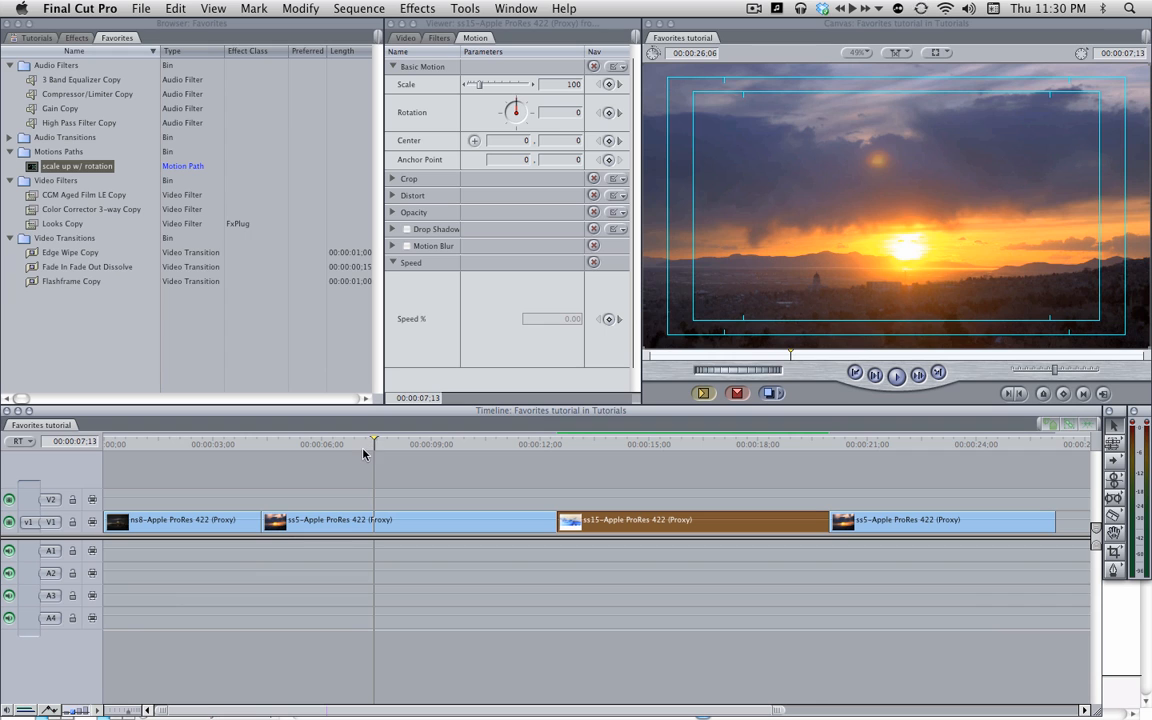
click(316, 453)
drag(72, 175, 322, 517)
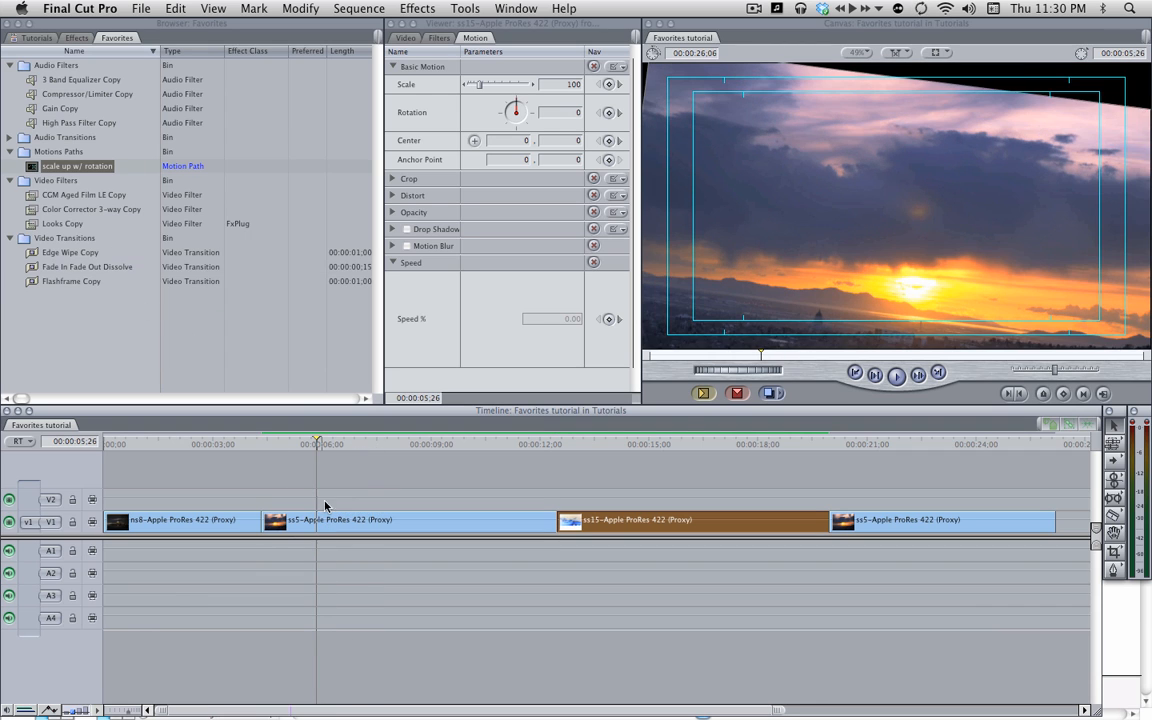
mouse_move(283, 445)
mouse_down()
mouse_move(520, 447)
mouse_move(290, 447)
mouse_up()
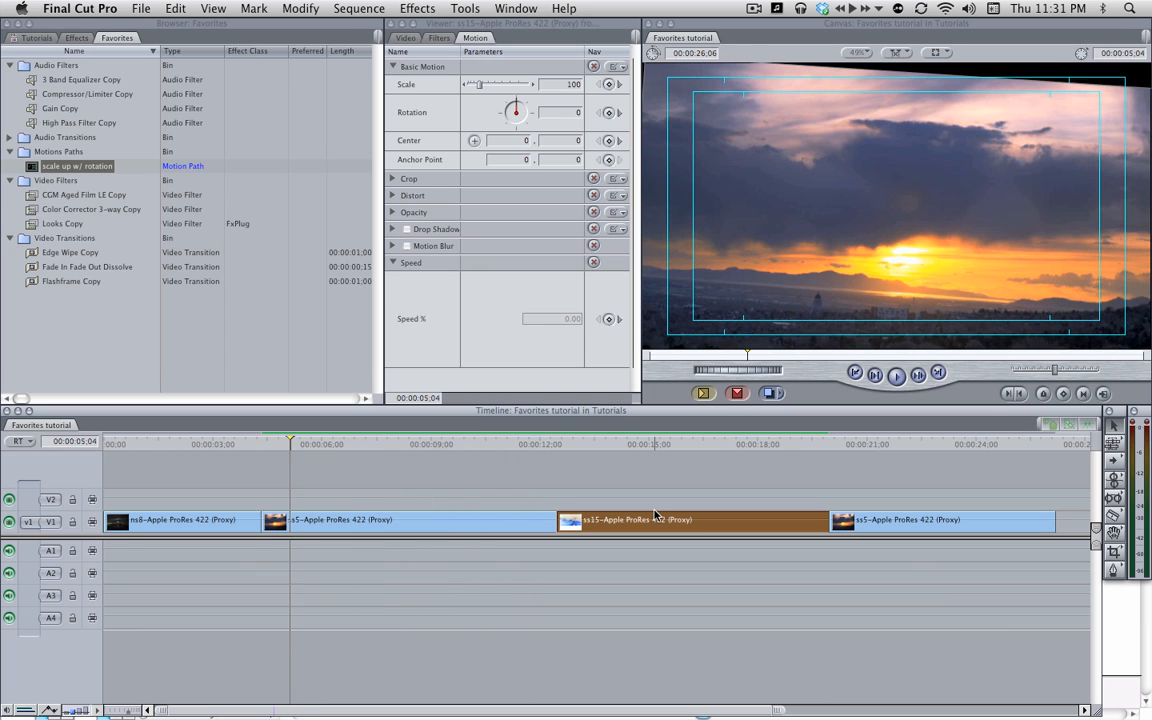
- Copy the third clip and paste only its Basic Motion attributes onto the fourth clip, then scrub through the clip to preview the motion
click(612, 446)
key(super+c)
click(848, 516)
click(871, 449)
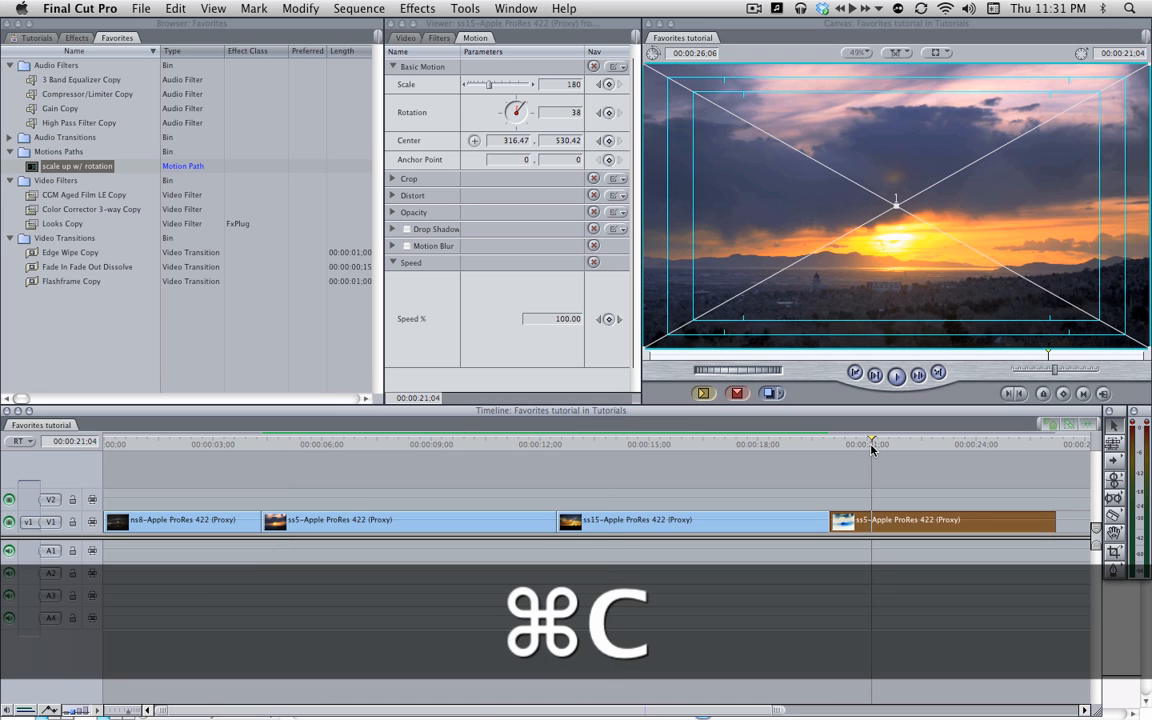
click(170, 10)
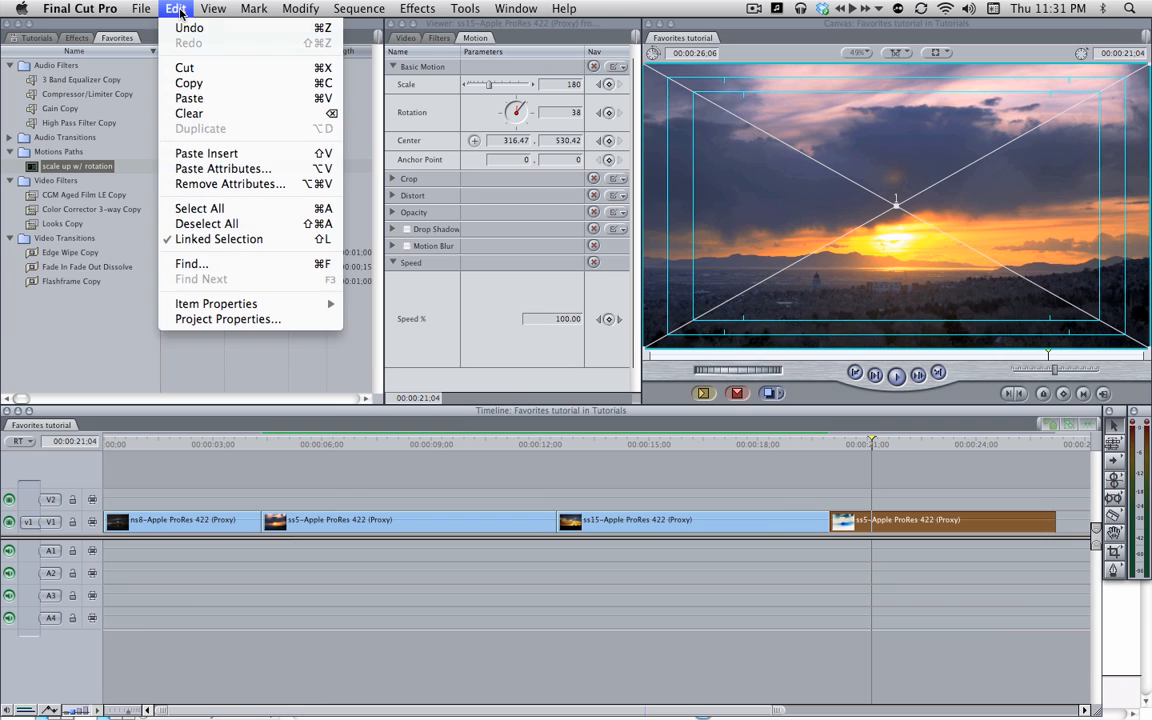
click(223, 169)
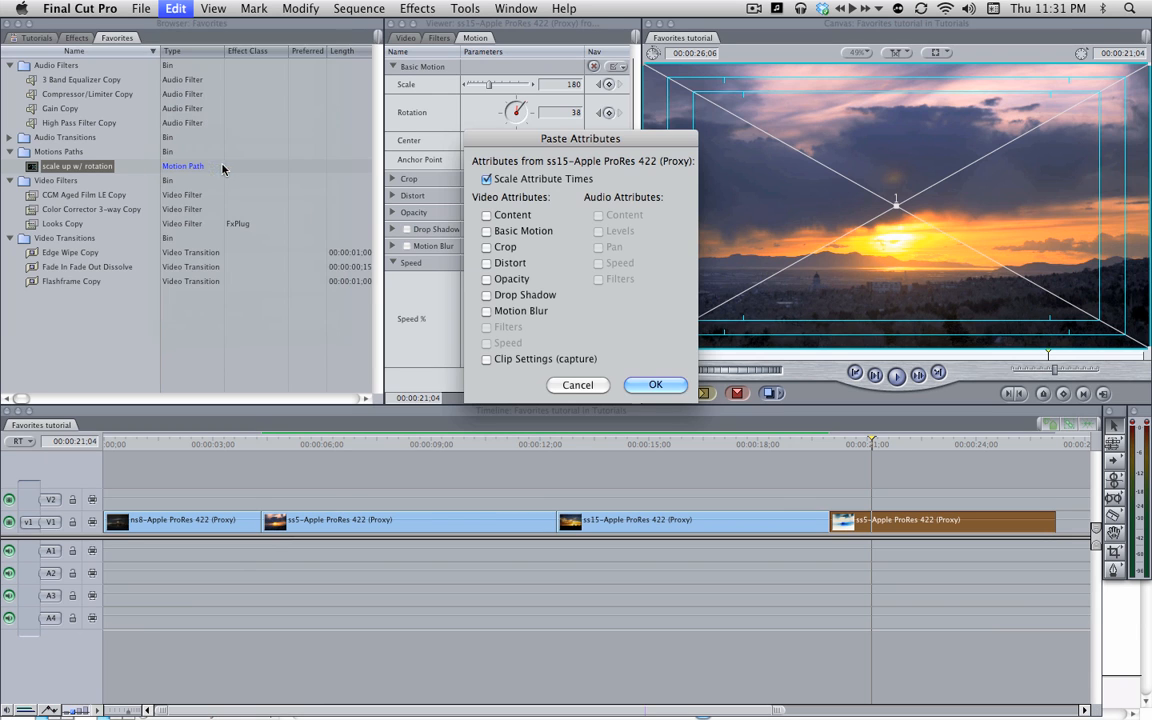
click(490, 231)
click(655, 385)
drag(857, 444, 994, 443)
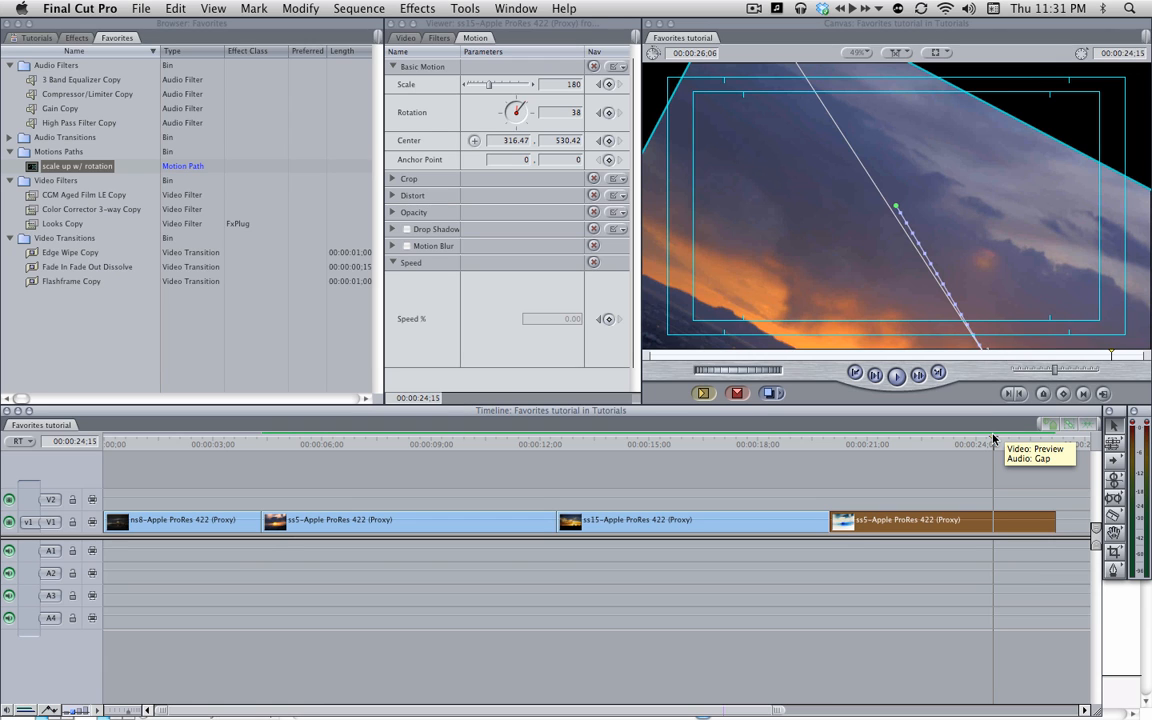
- Load a Text generator and insert it on track V2 at the start of the timeline
click(983, 469)
key(Home)
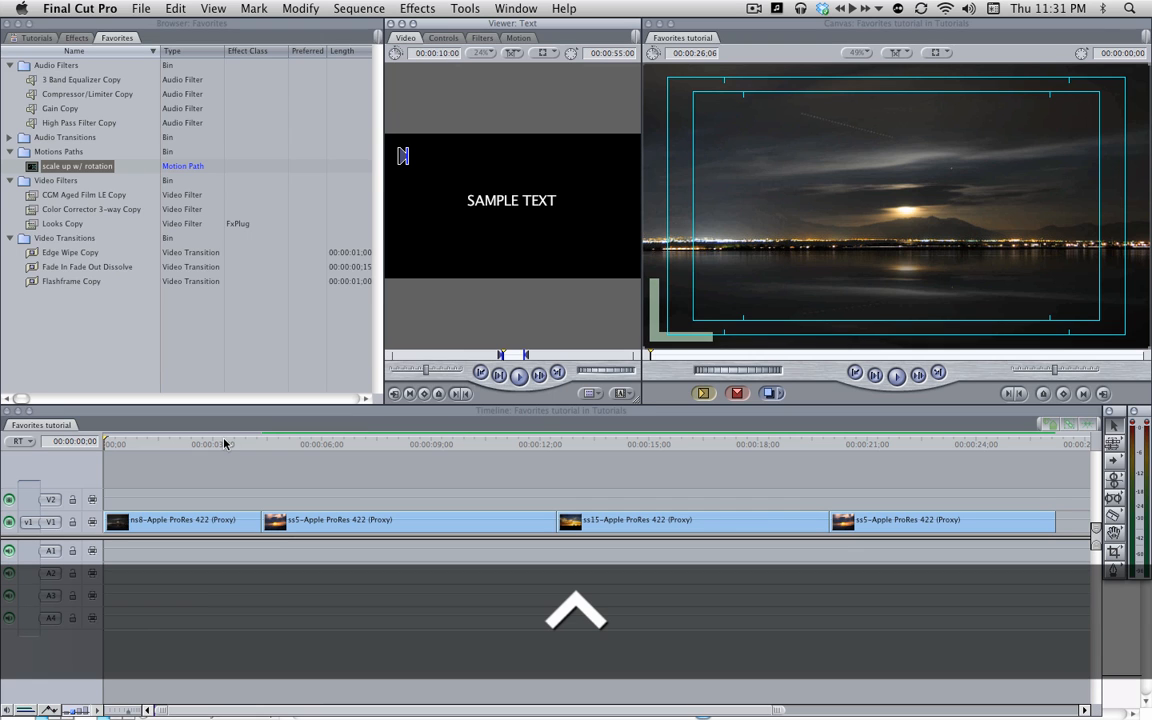
click(443, 38)
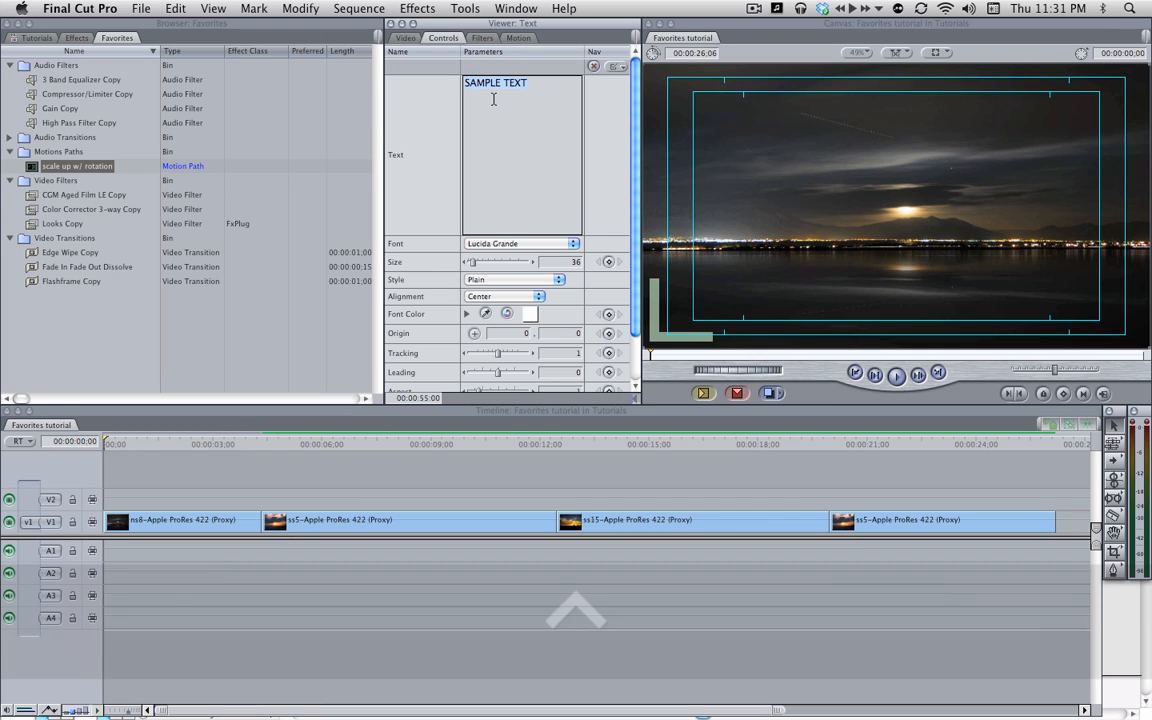
click(406, 38)
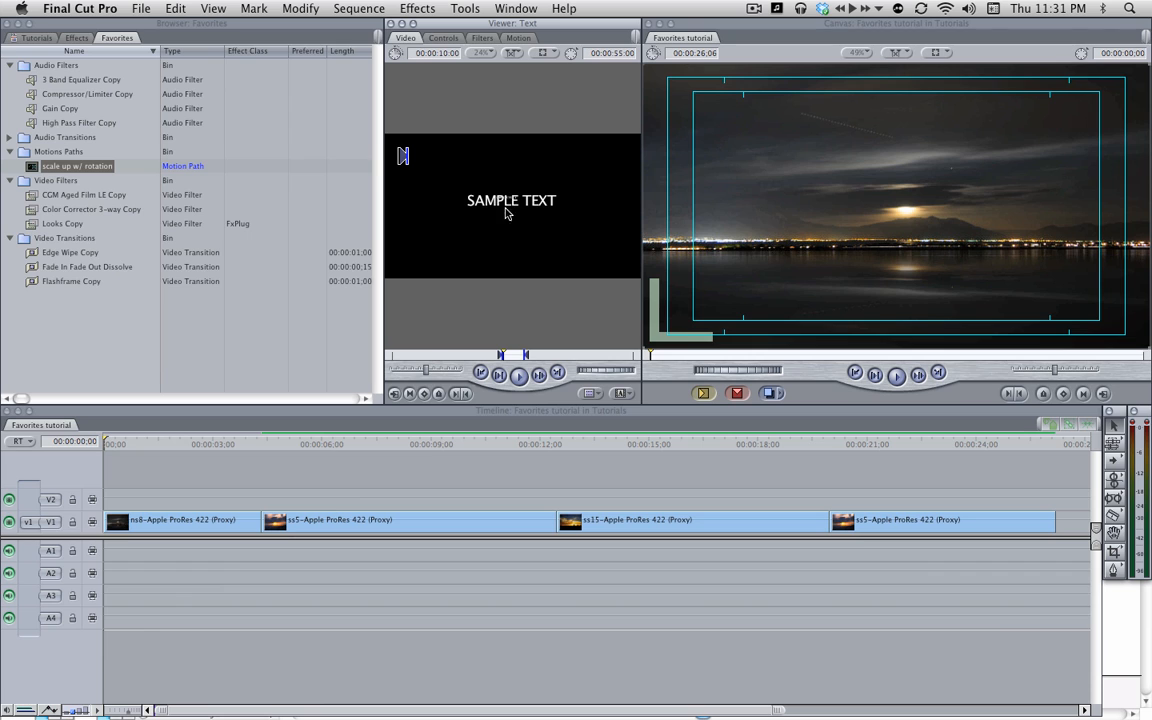
drag(511, 200, 107, 497)
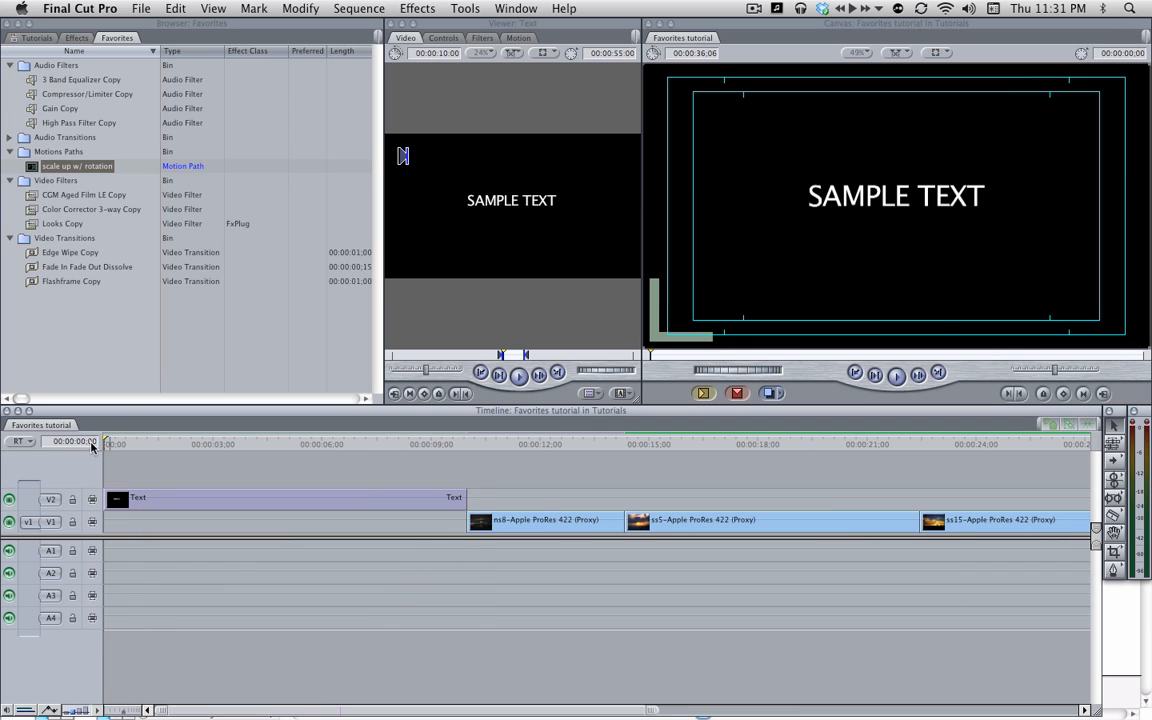
- Keyframe the Text clip's Scale, Rotation and Center on its first frame, setting Scale to 80
double_click(282, 510)
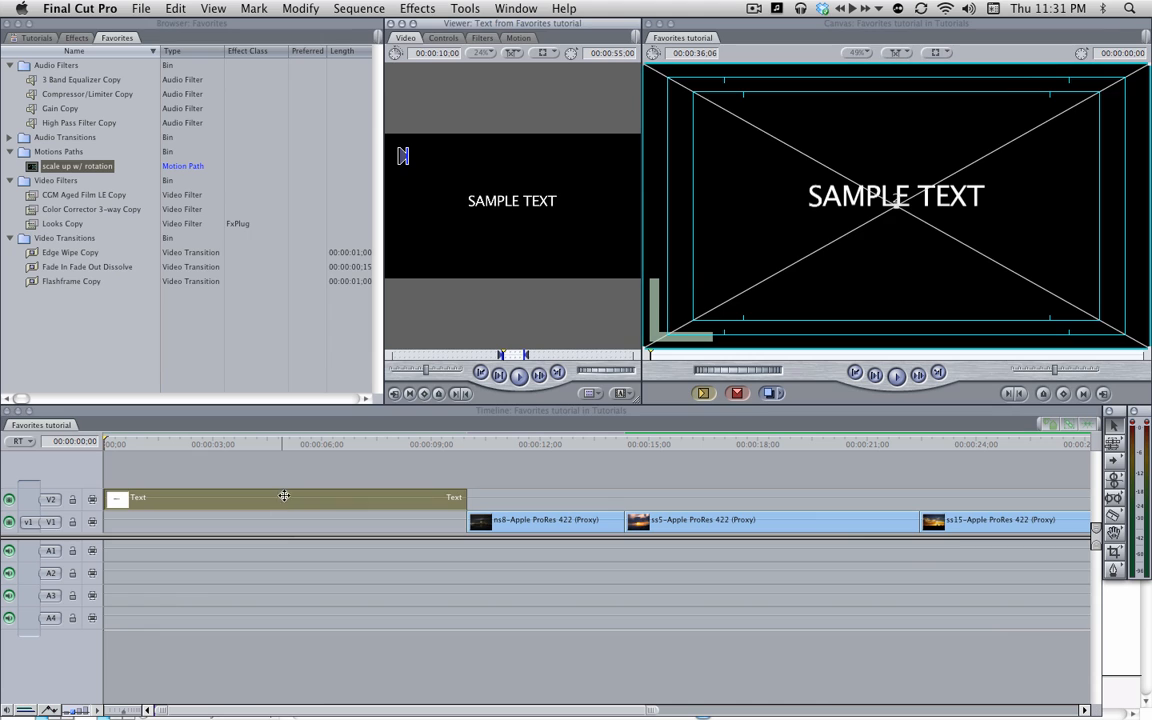
click(519, 40)
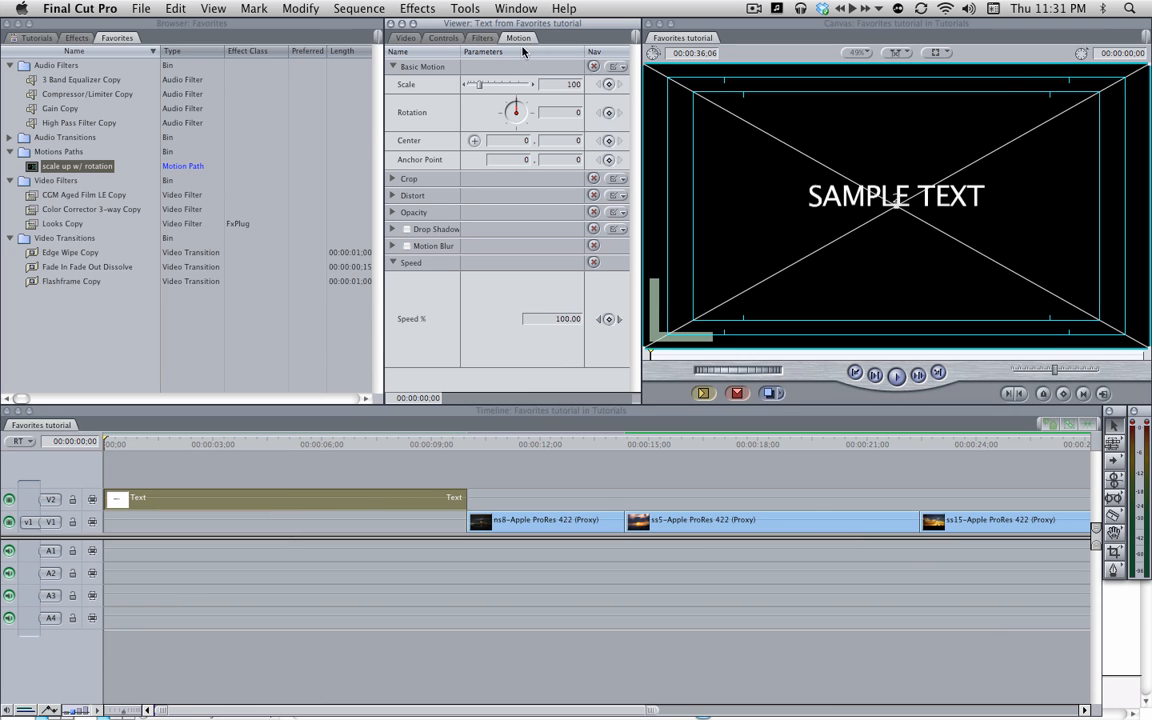
click(608, 86)
text(80)
key(Return)
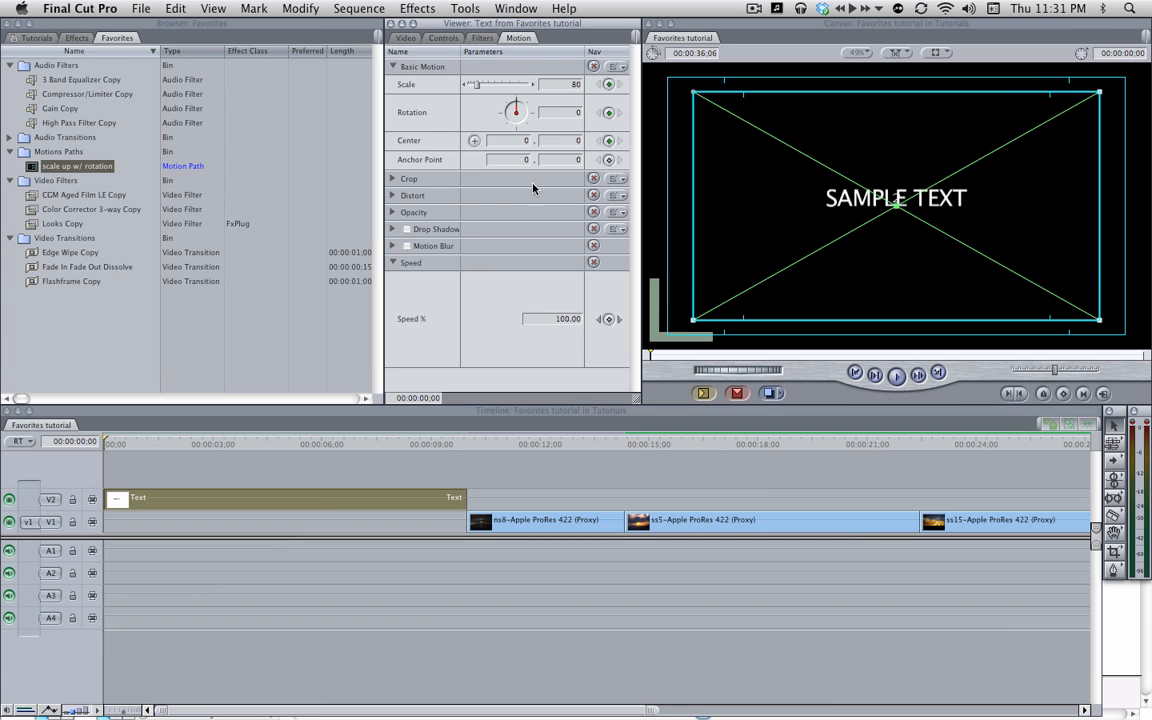
- Expand the Text clip's Opacity settings, and set its Scale to 100 on the clip's last frame
click(393, 212)
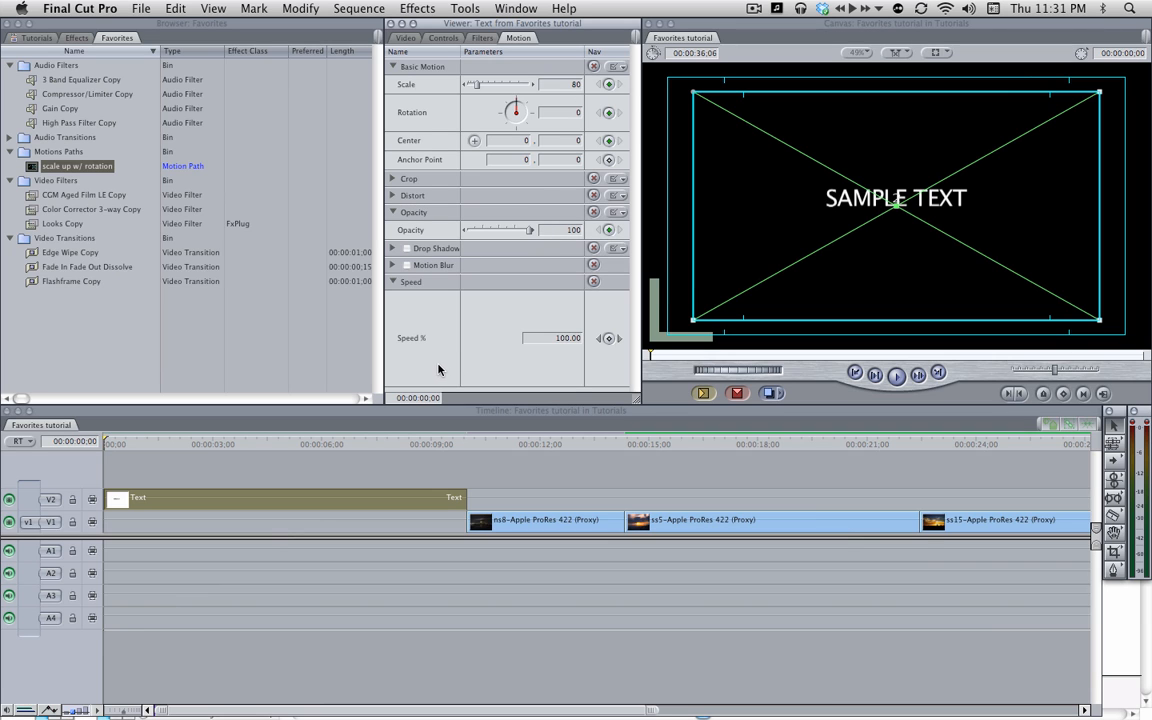
key(Down)
key(Left)
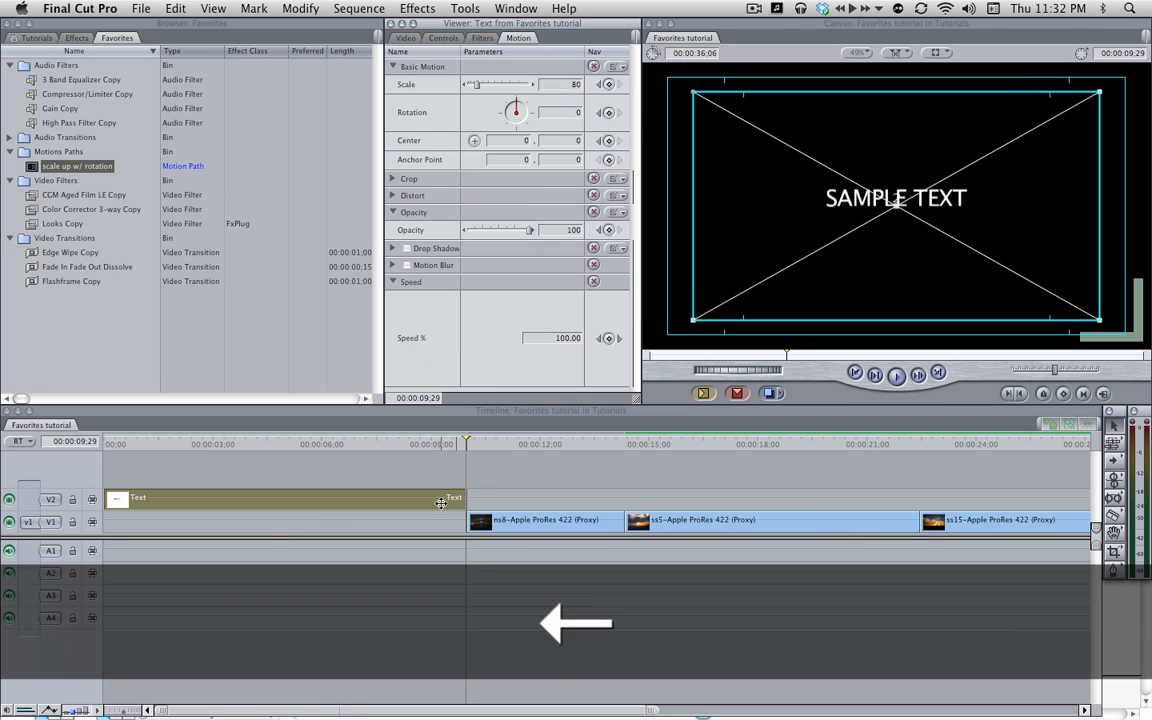
click(515, 40)
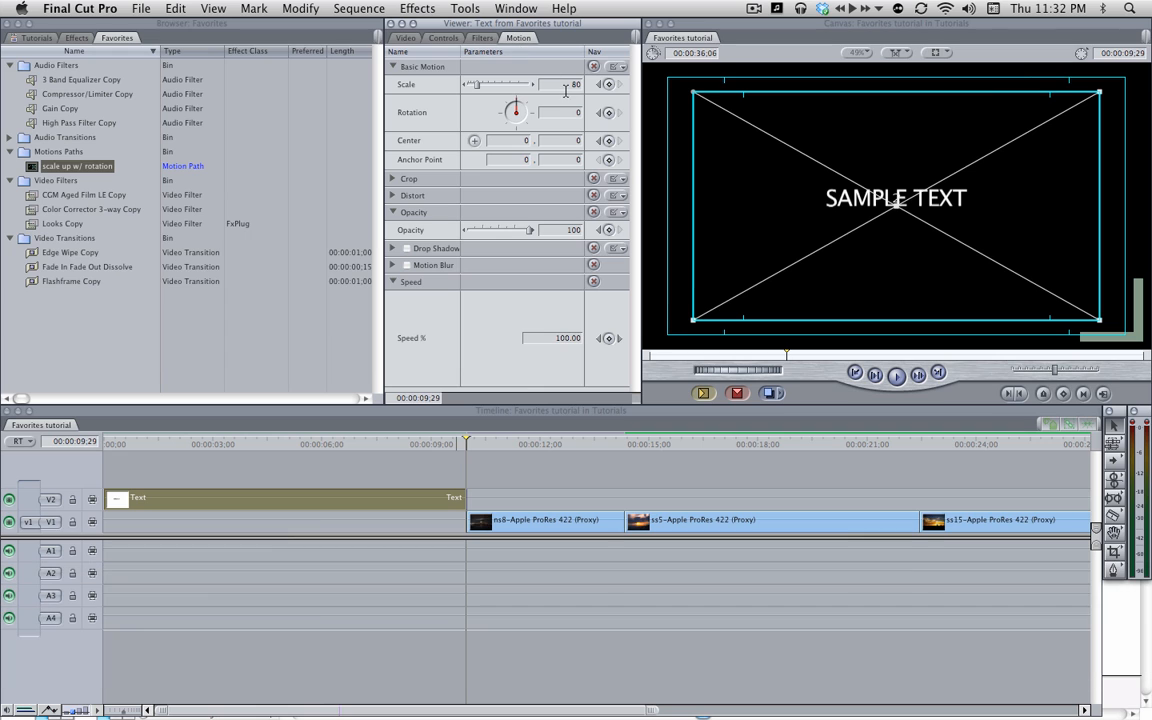
text(100)
key(Return)
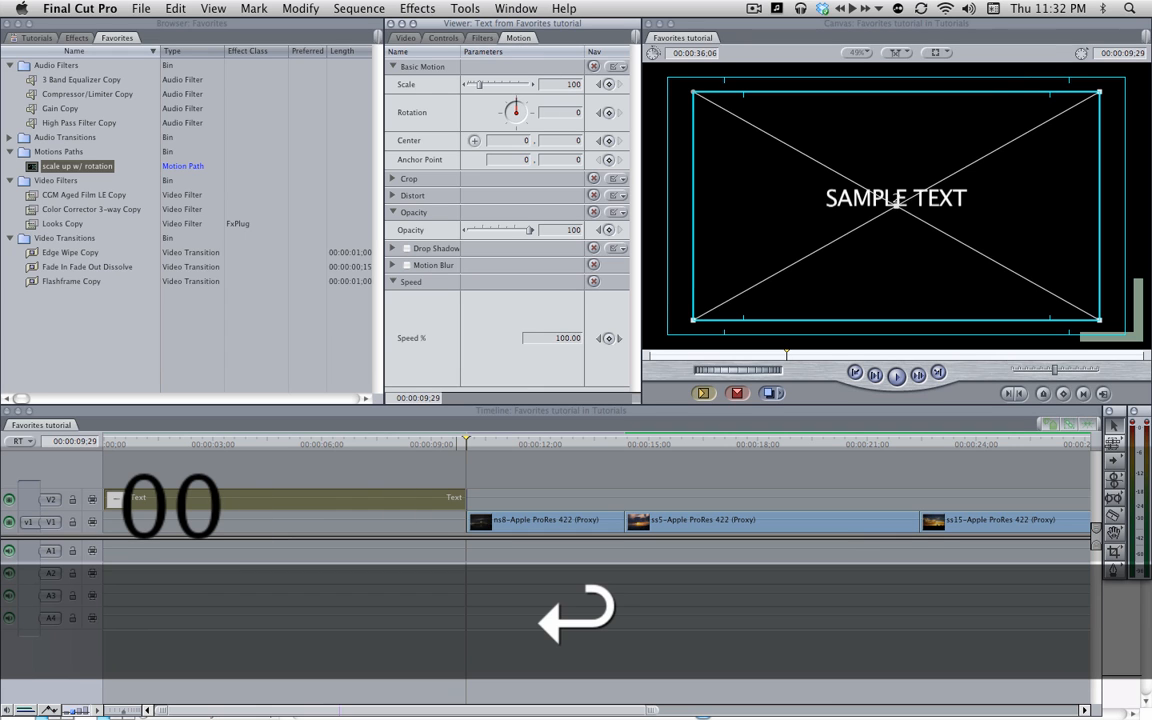
- Set the Text clip's Rotation to -18 on its first frame and 14 on its last, and lower its last-frame Center to about 0, 100.84
drag(540, 111, 511, 101)
click(598, 113)
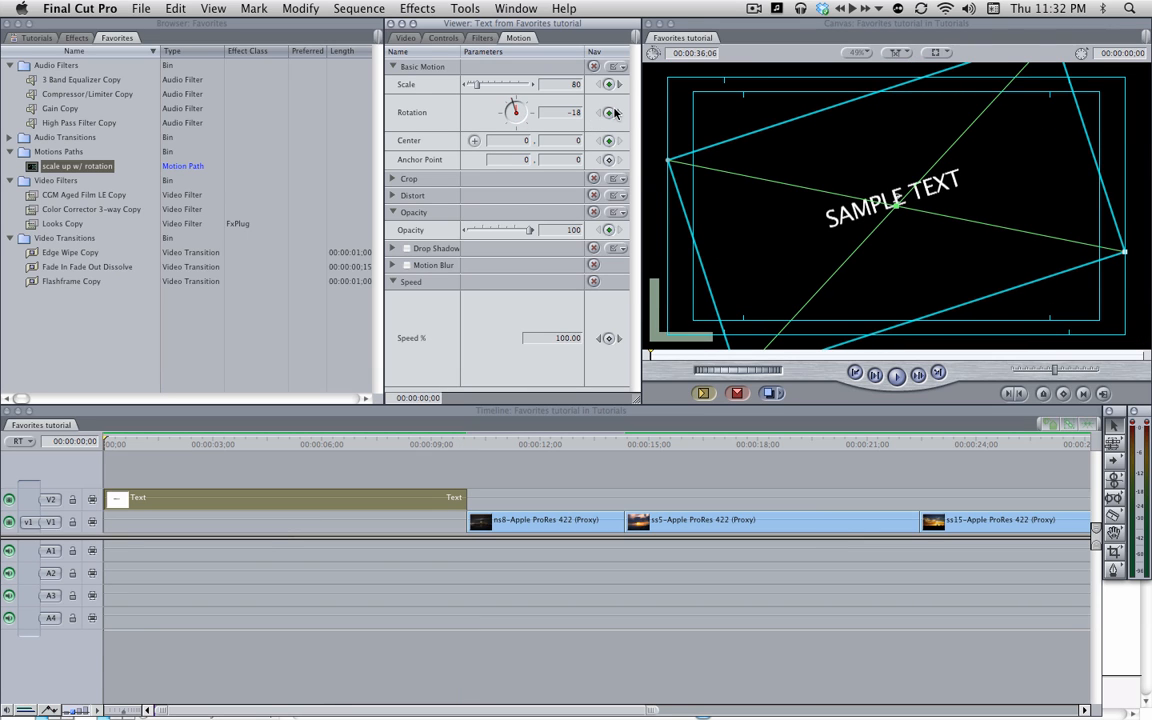
click(618, 113)
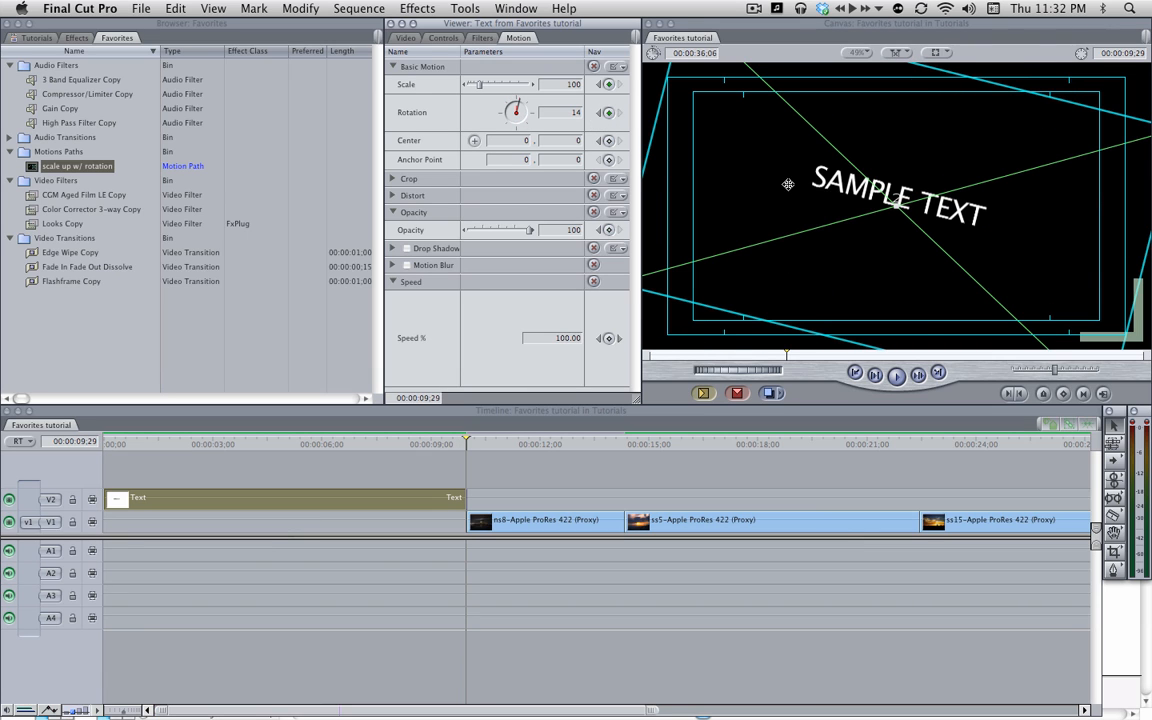
drag(829, 218, 827, 234)
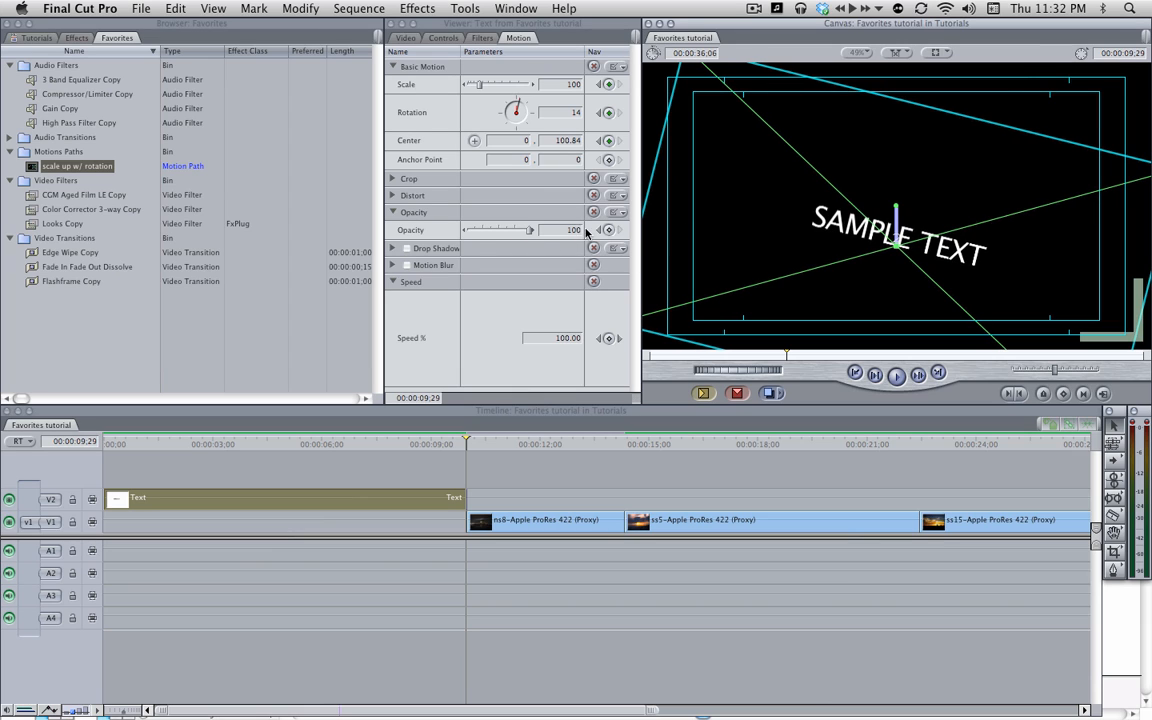
- Keyframe the Text clip's Opacity at 100 on both ends and 14 at 00:00:04;24, and scrub through the clip to preview the dip
click(546, 208)
click(279, 445)
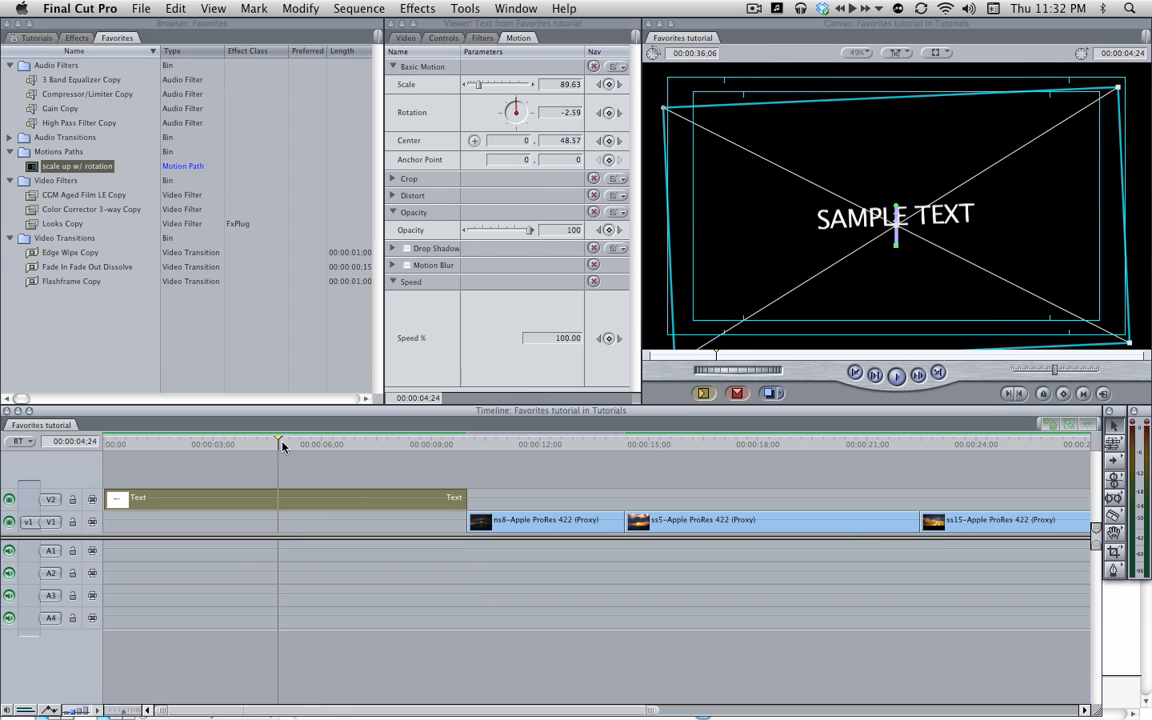
drag(528, 230, 476, 234)
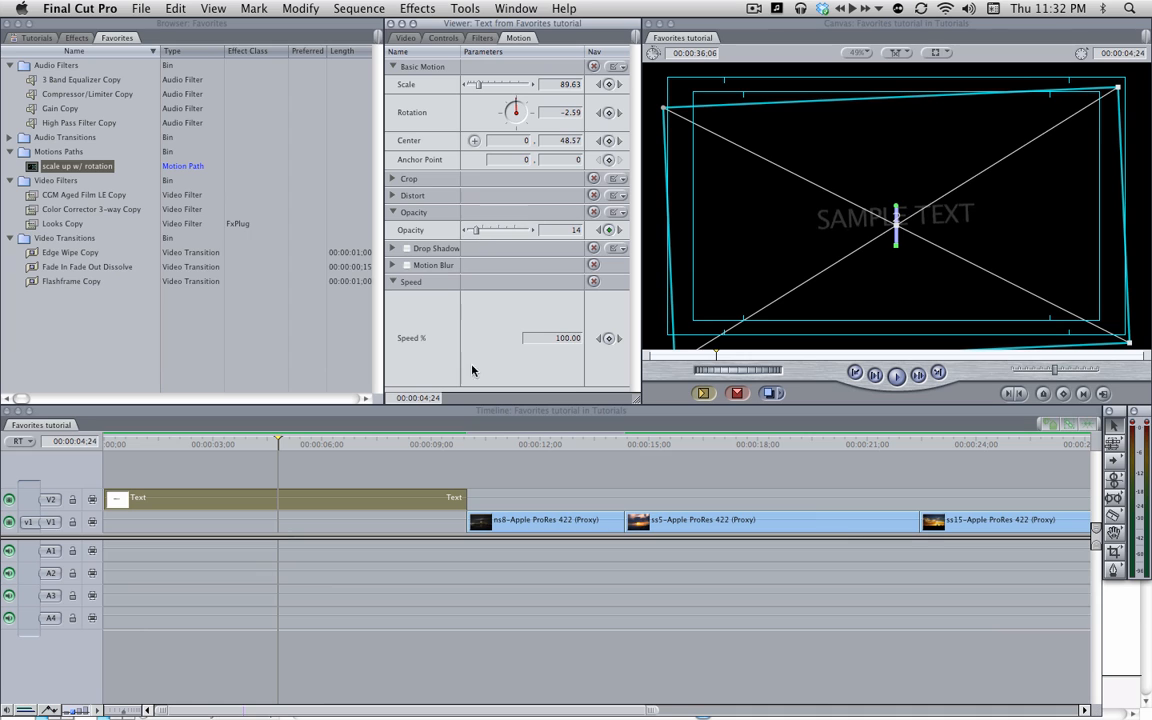
drag(300, 445, 109, 462)
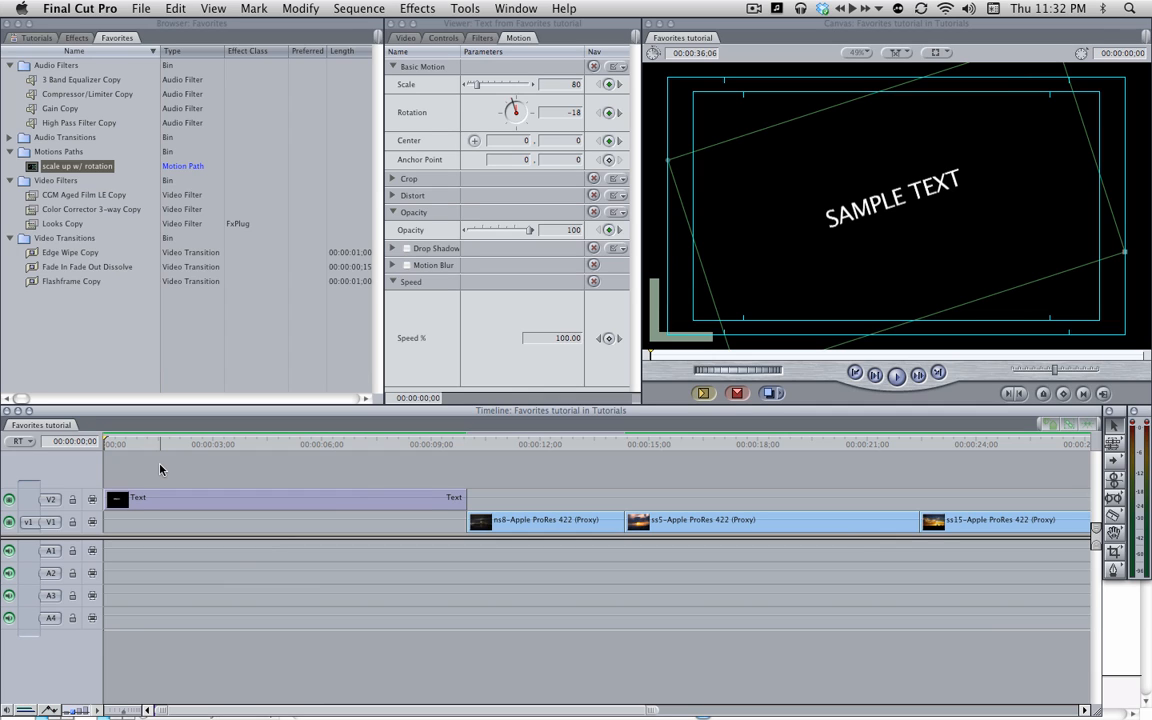
click(199, 445)
- Save the Text clip's motion as a favorite and rename it "scal up w/ opacity dip"
click(491, 313)
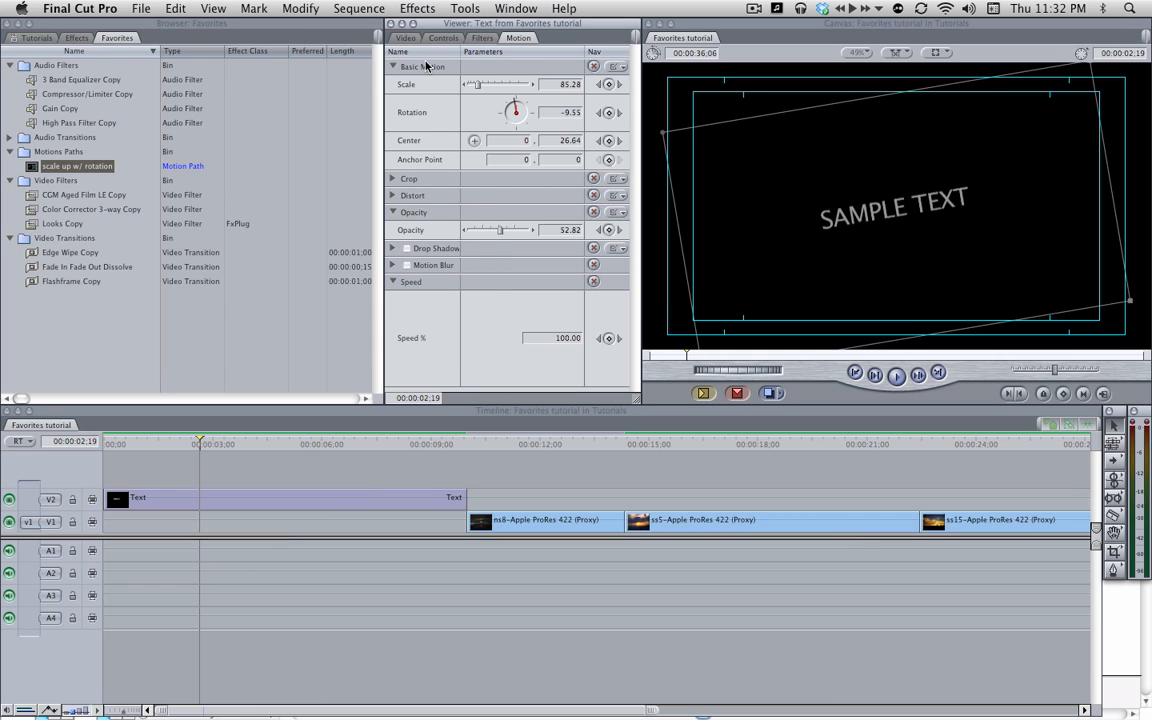
key(ctrl+f)
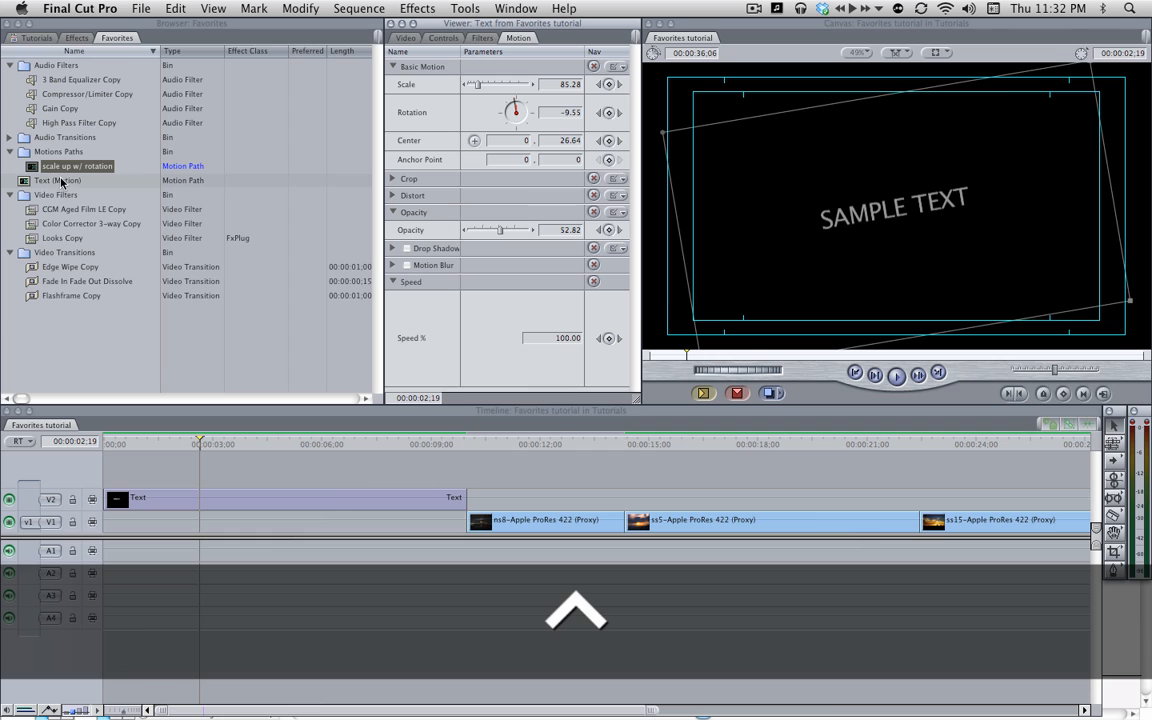
mouse_move(57, 181)
mouse_down()
mouse_move(53, 160)
mouse_move(52, 185)
mouse_up()
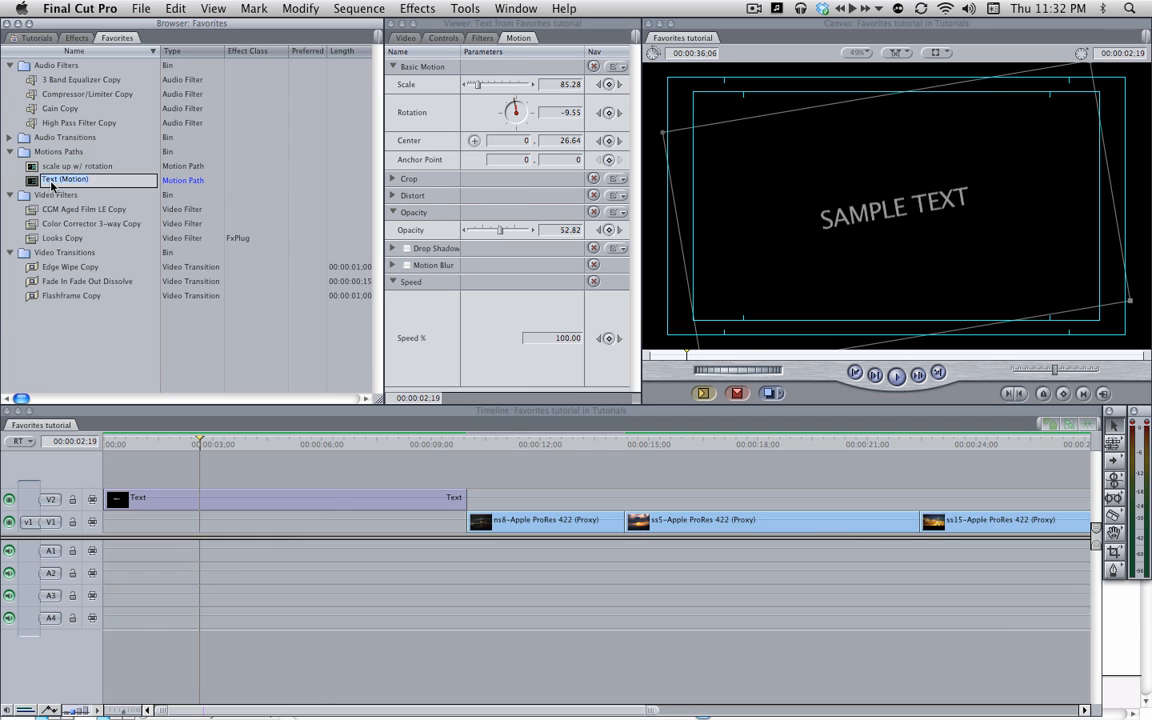
key(BackSpace)
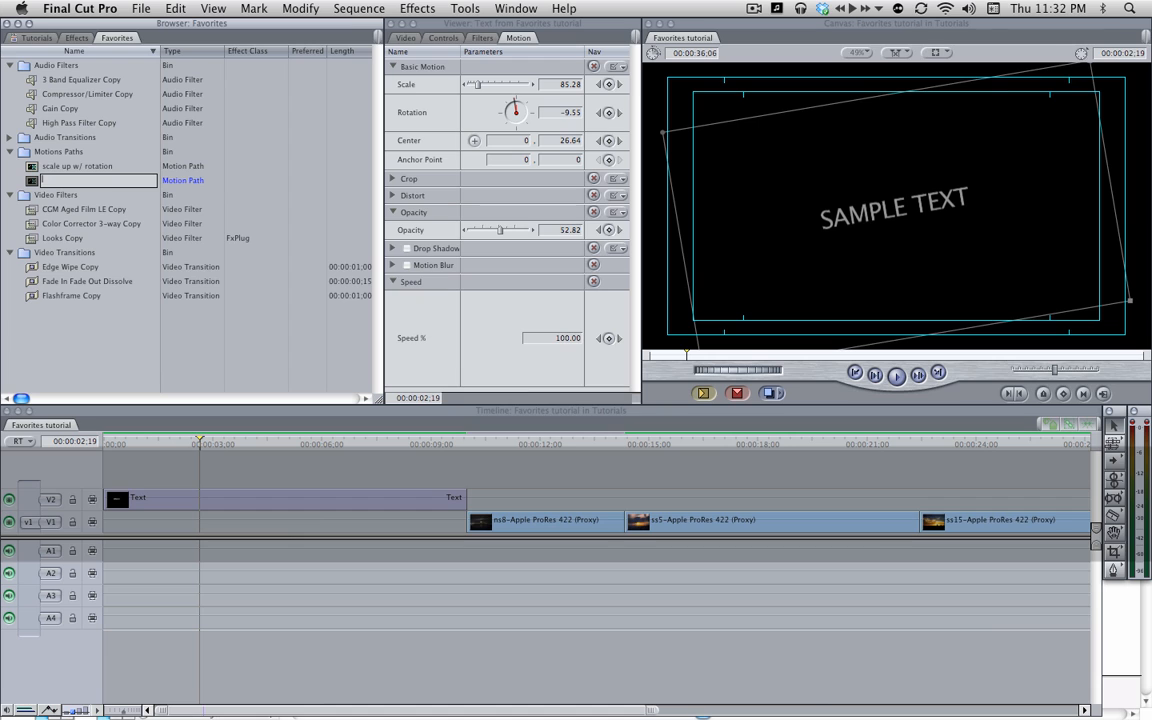
text(scal up w/ op)
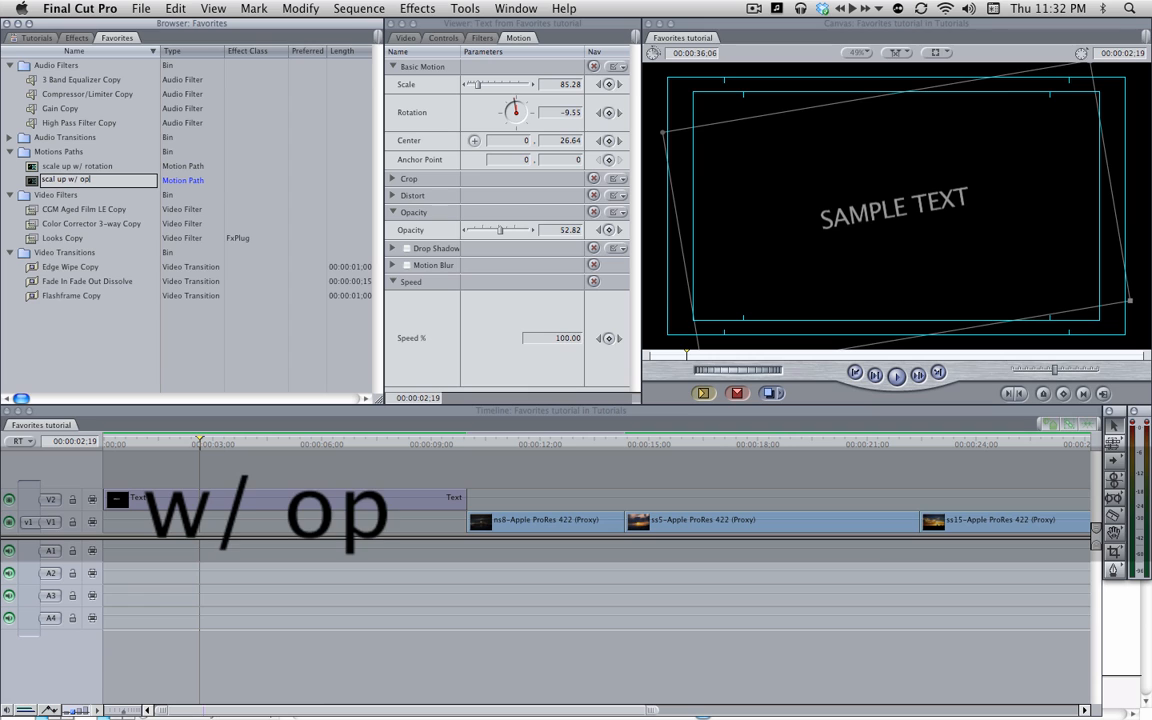
text(acity dip)
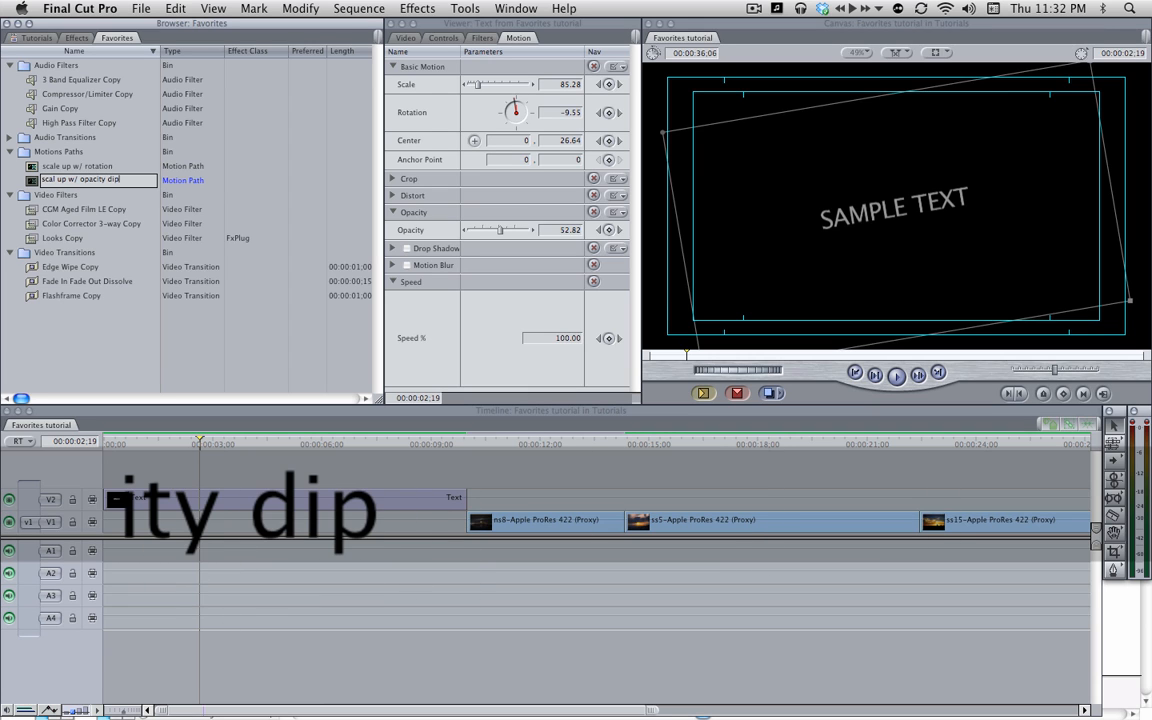
key(Return)
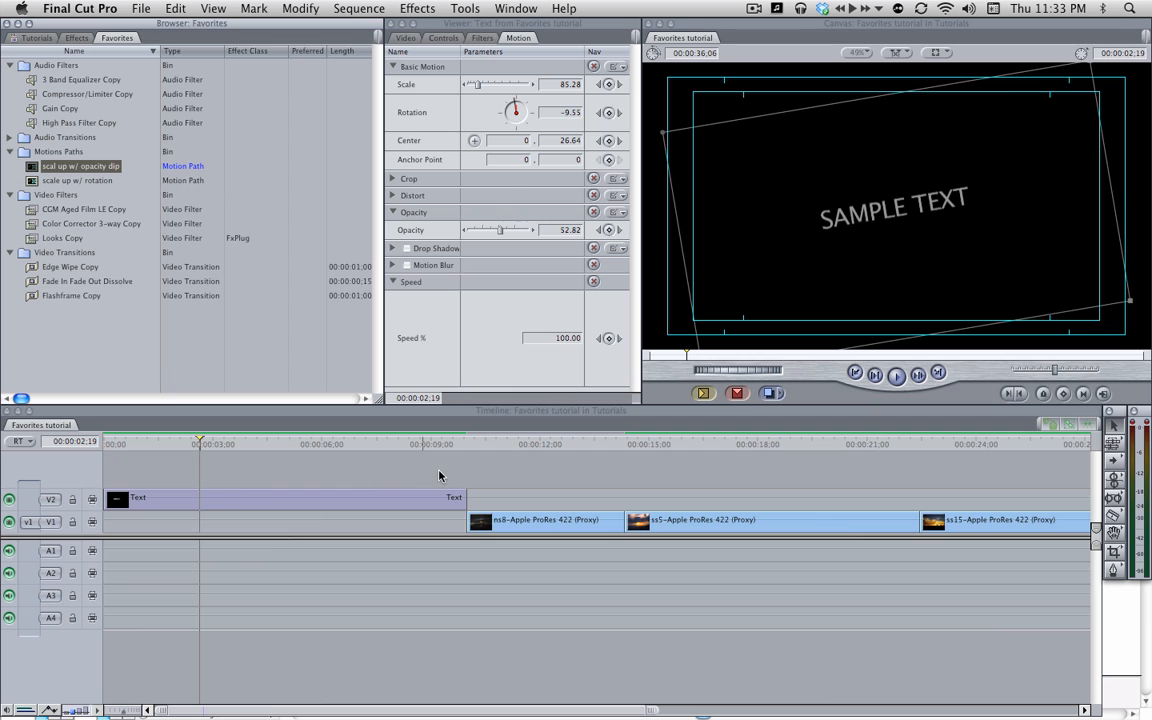
- Fit the whole sequence in the timeline, place the playhead at the end of the last clip and load a new Text generator
click(440, 473)
key(shift+z)
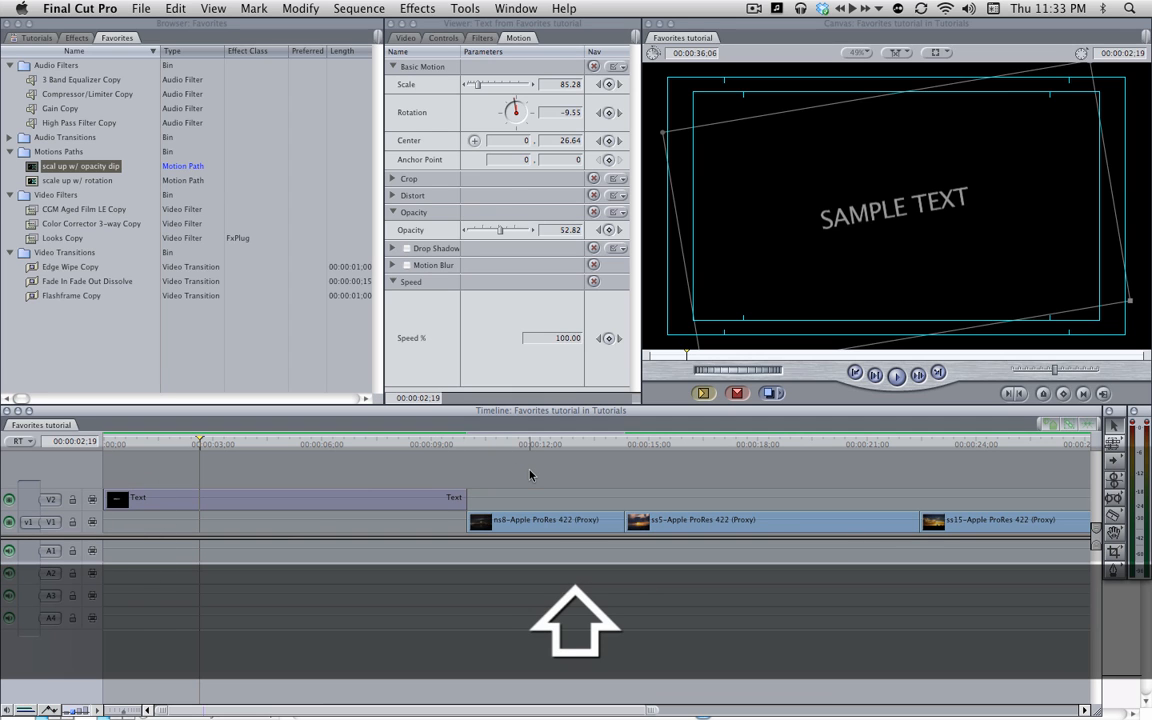
key(shift+z)
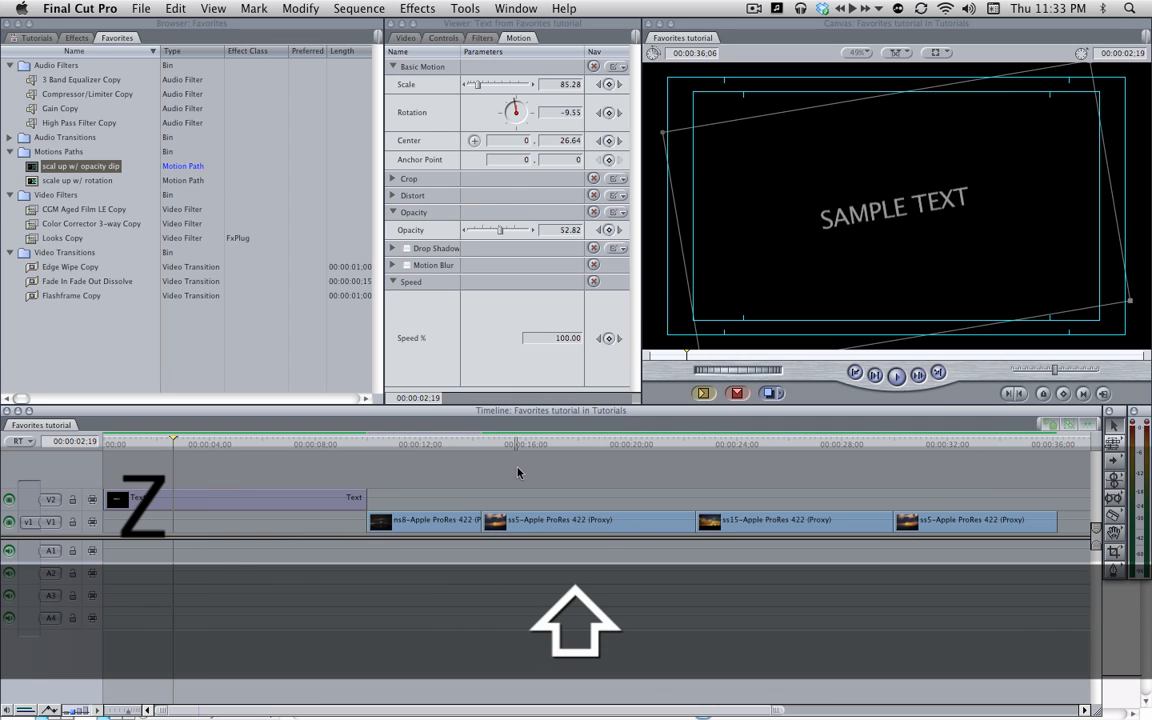
click(1061, 447)
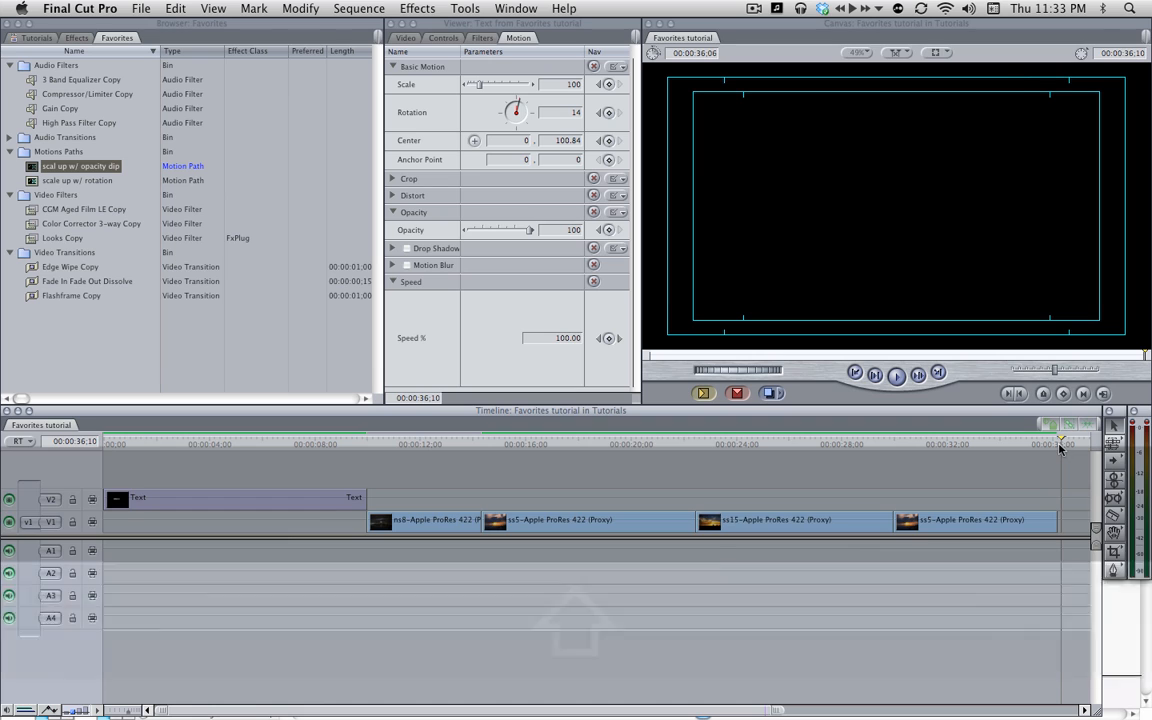
key(Up)
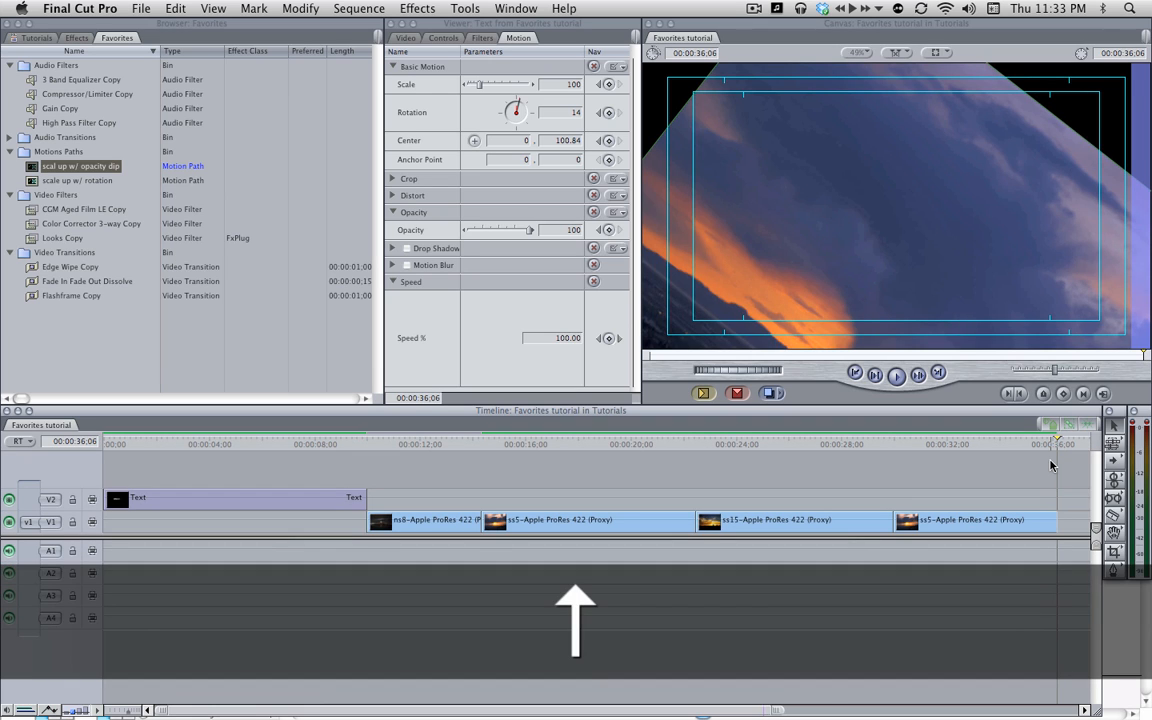
key(ctrl+x)
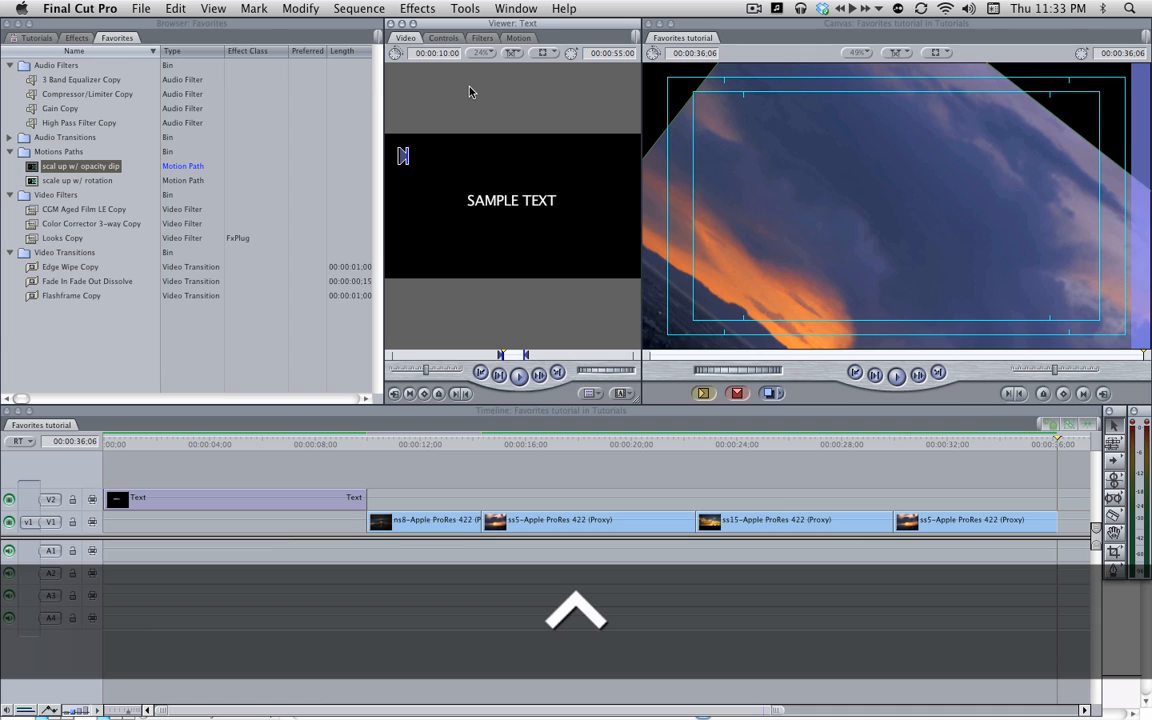
key(ctrl)
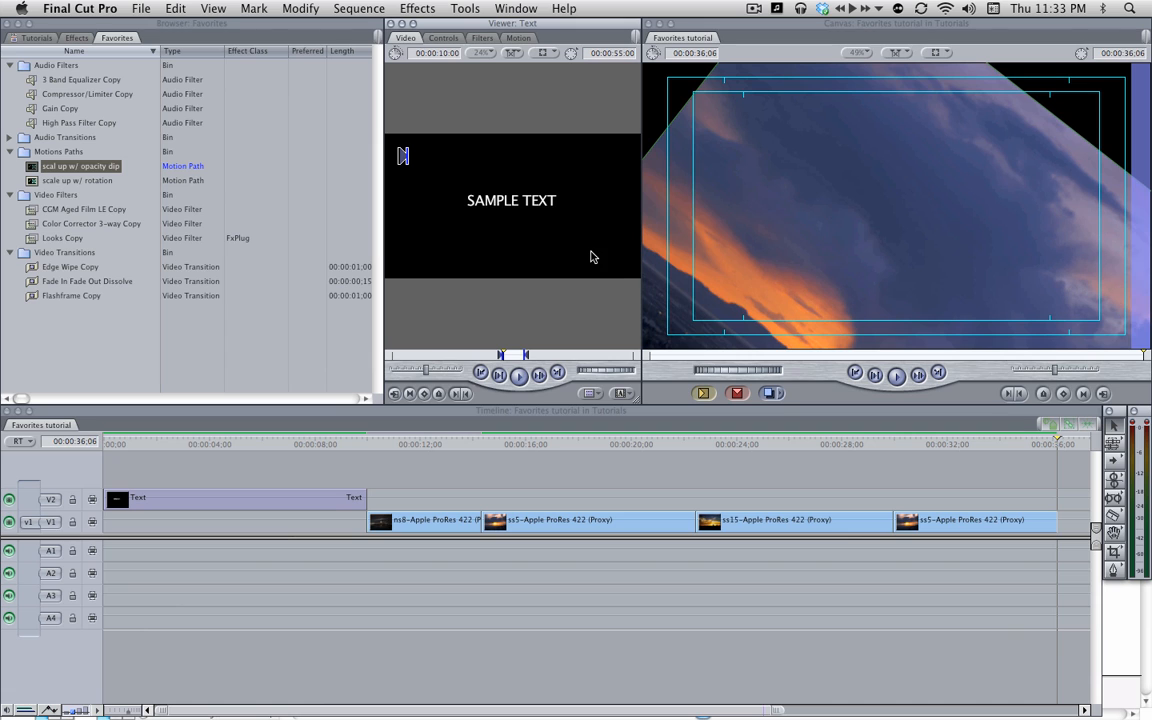
- Replace the generator's sample text with "ENDING CREDITS!!!!!!" and return to its video preview
click(443, 37)
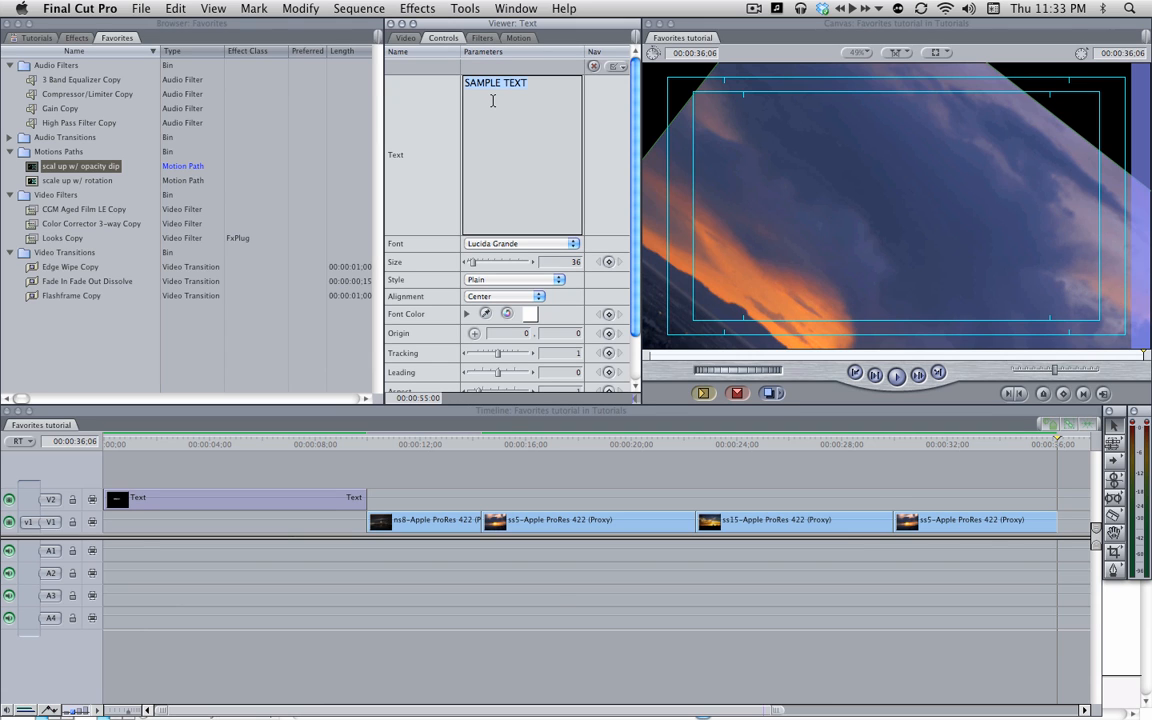
key(Caps_Lock)
text(ENDIN)
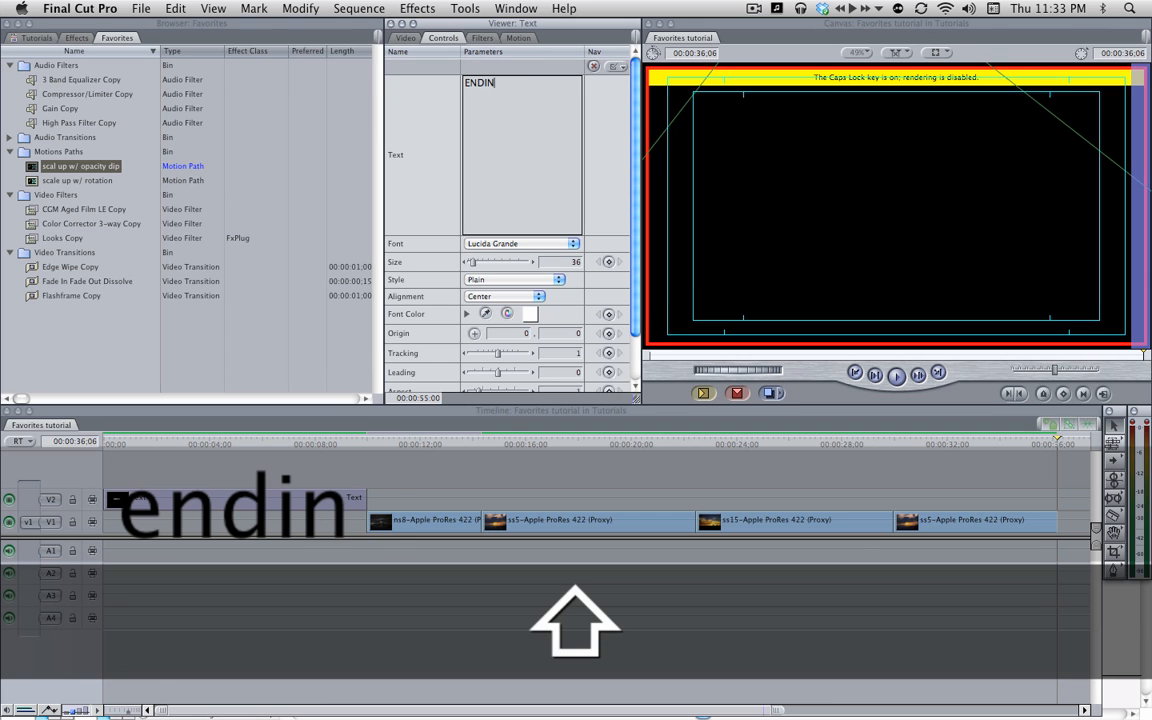
text(G CREDITS)
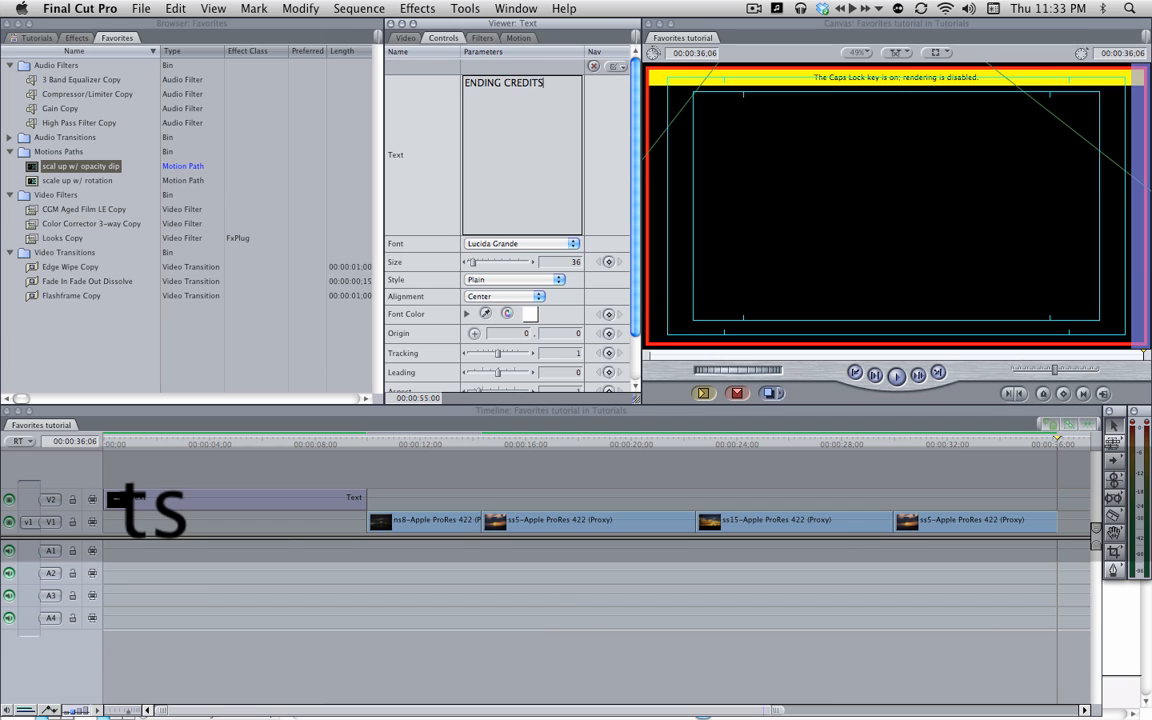
text(!!!!!!)
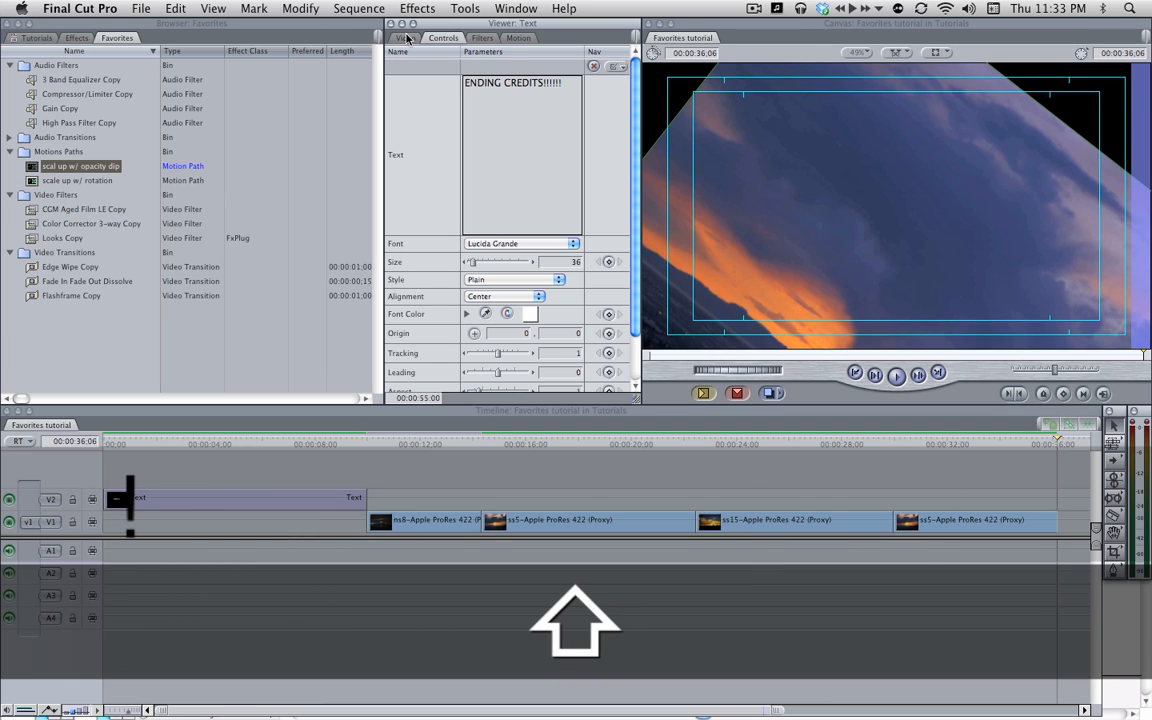
click(405, 38)
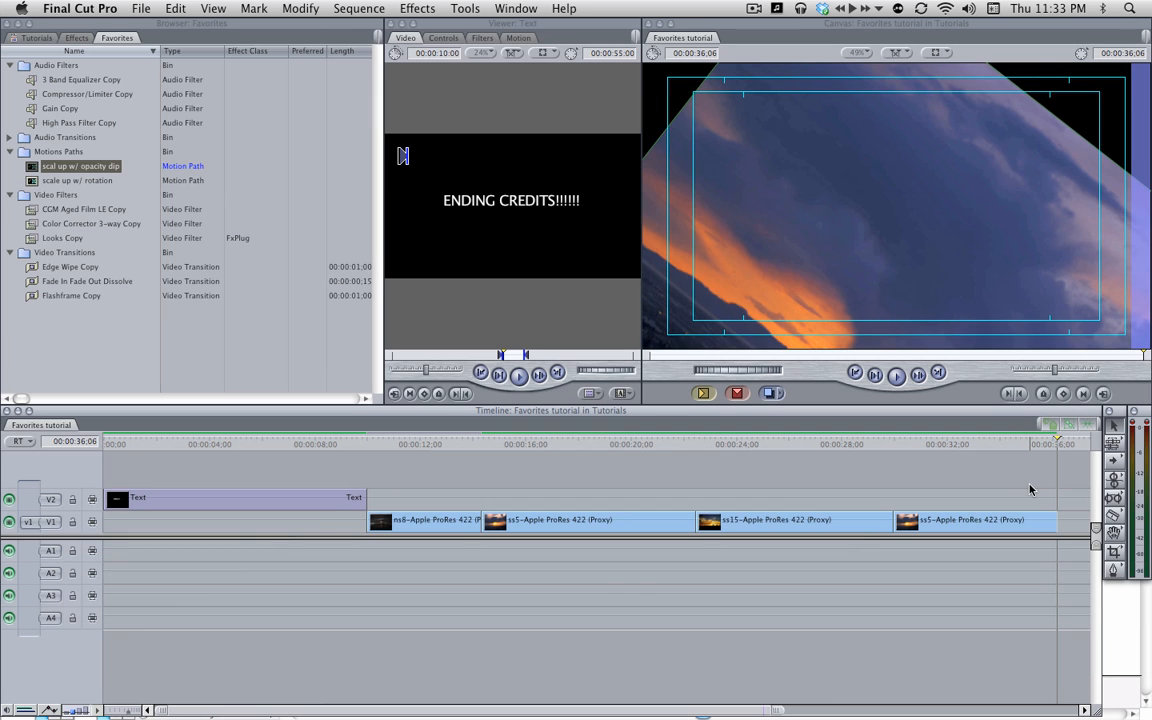
- Place the title after the last clip on track V2 and trim its end to about 00:00:38;26
key(F10)
click(678, 452)
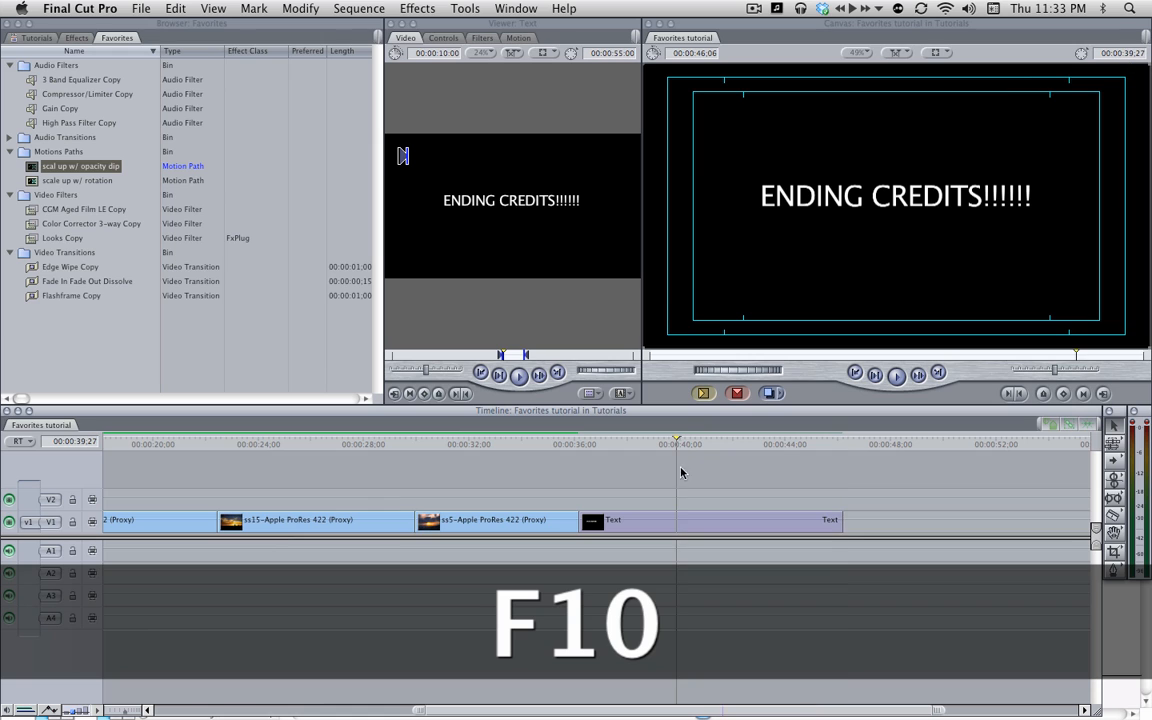
drag(682, 525, 680, 499)
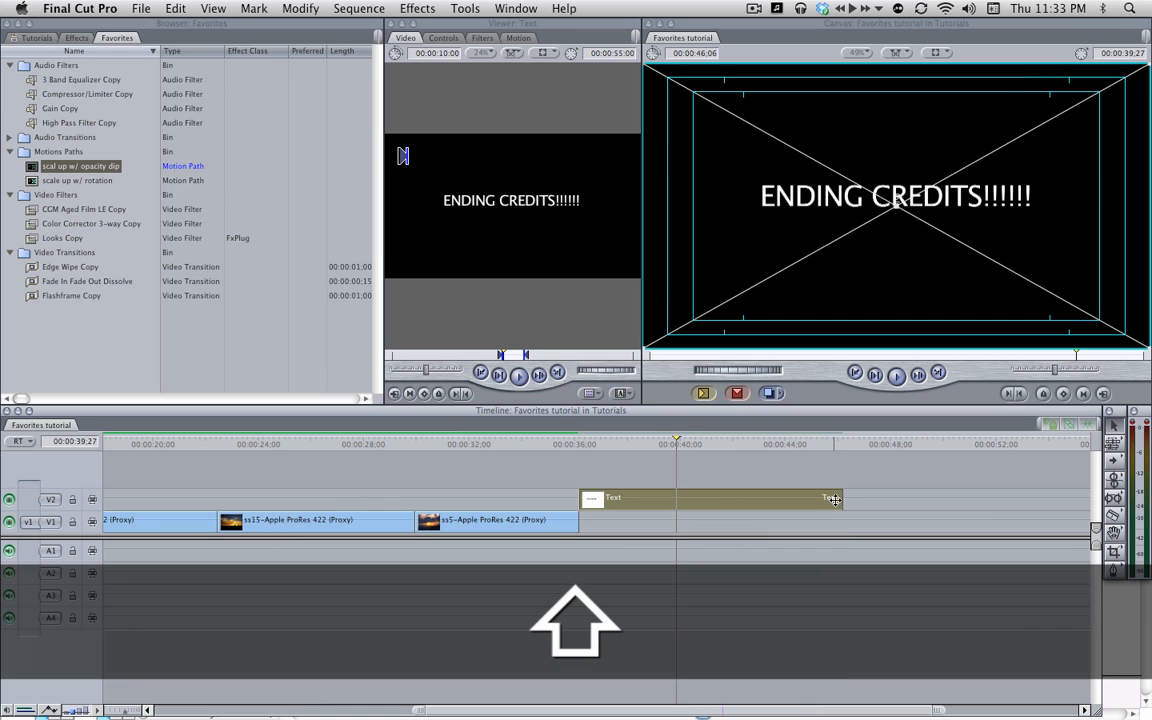
drag(841, 498, 649, 502)
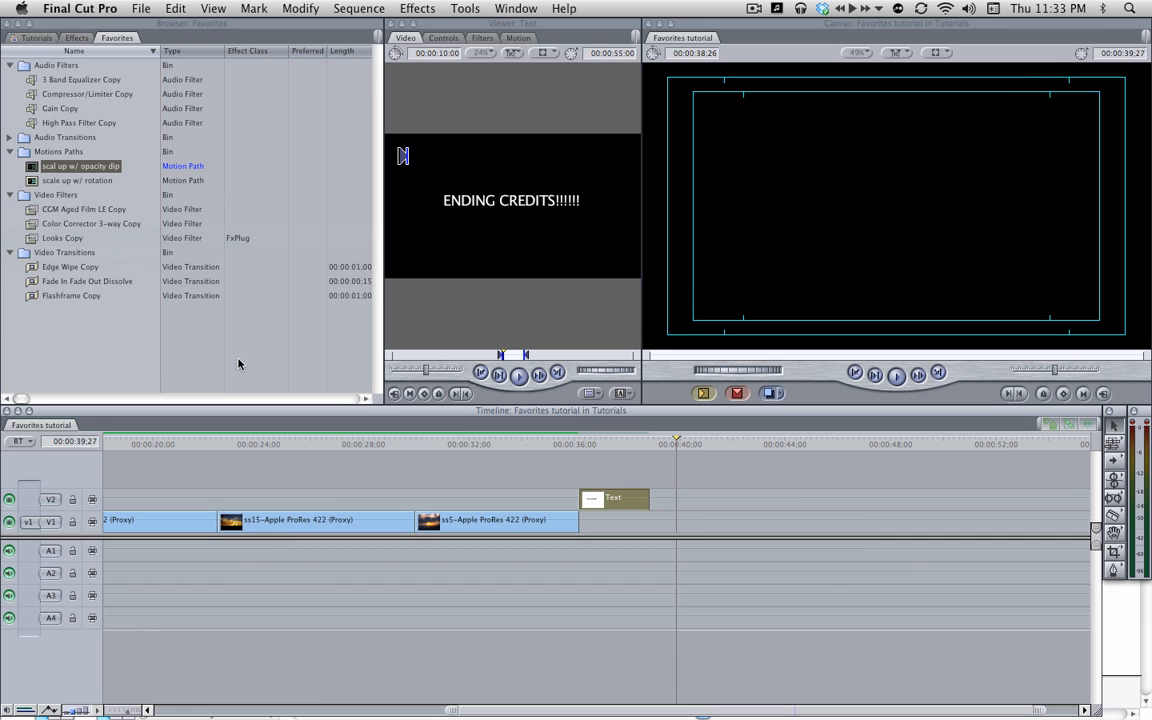
- Check the Motion Path keys on the keyboard chart in the other app, and apply the "scal up w/ opacity dip" favorite to the ending title
click(33, 172)
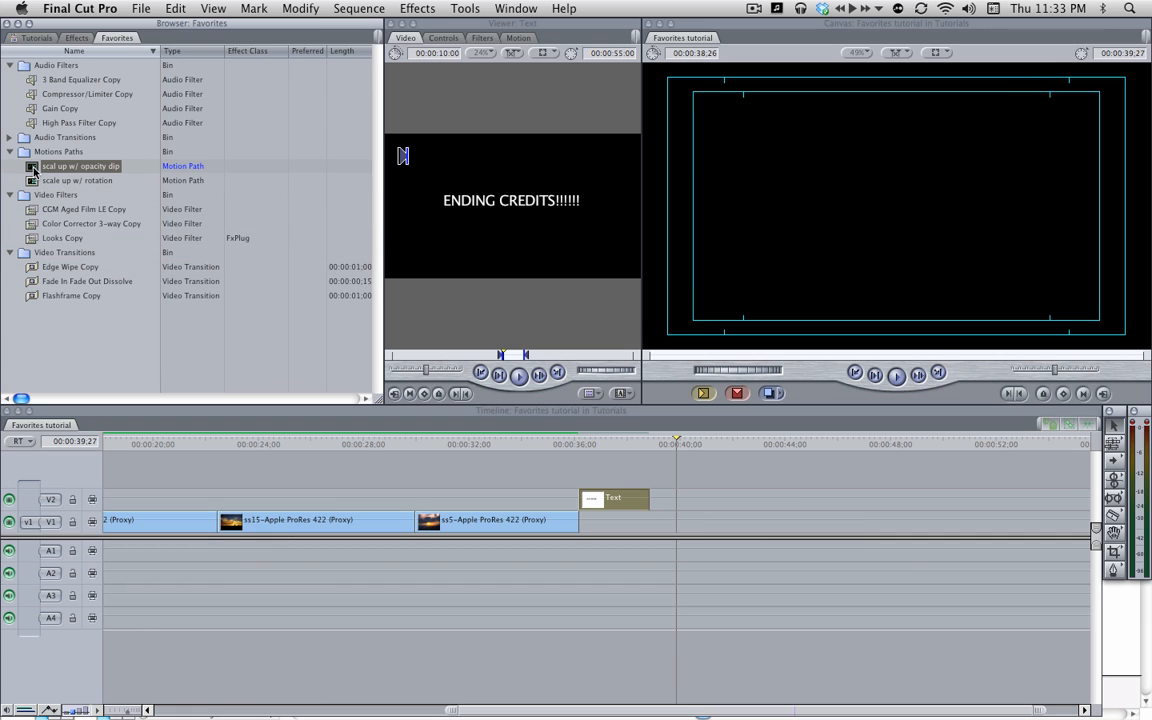
click(602, 446)
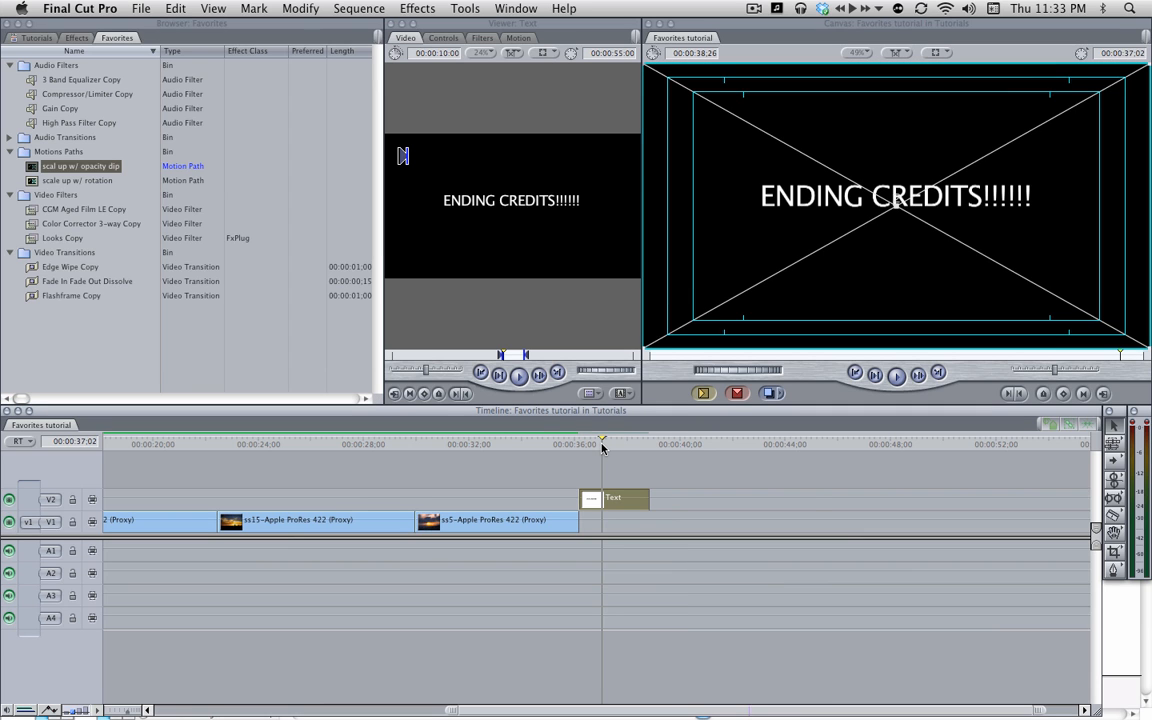
key(super+Tab)
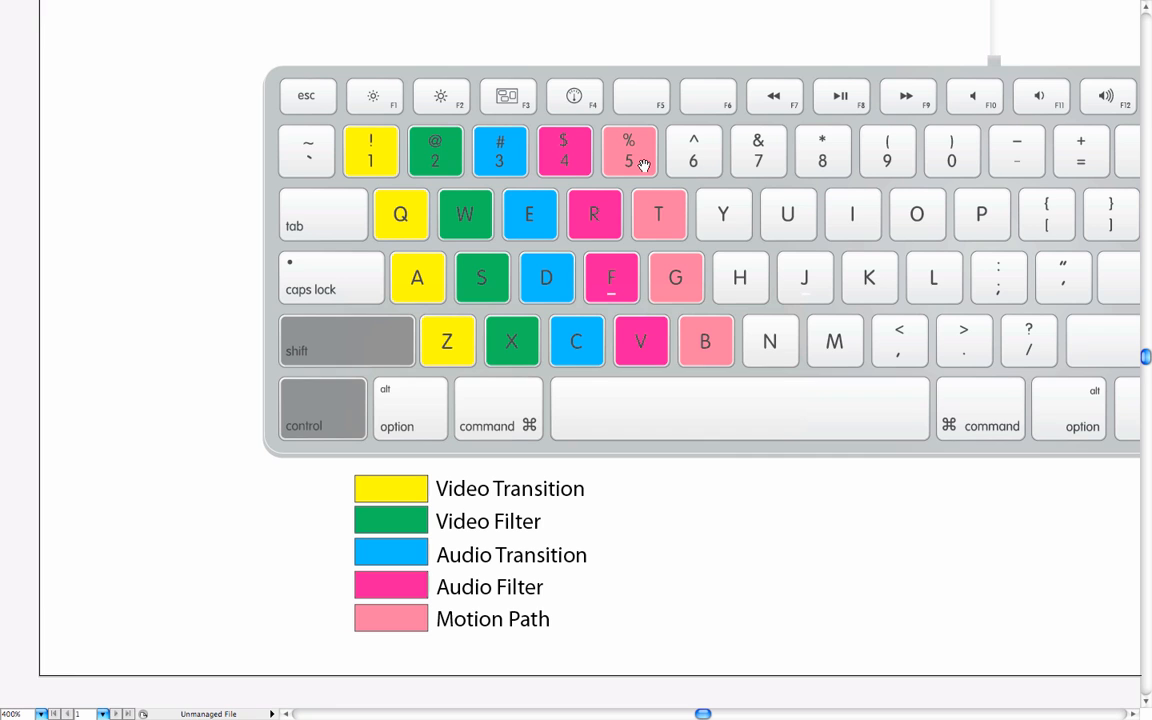
key(super+Tab)
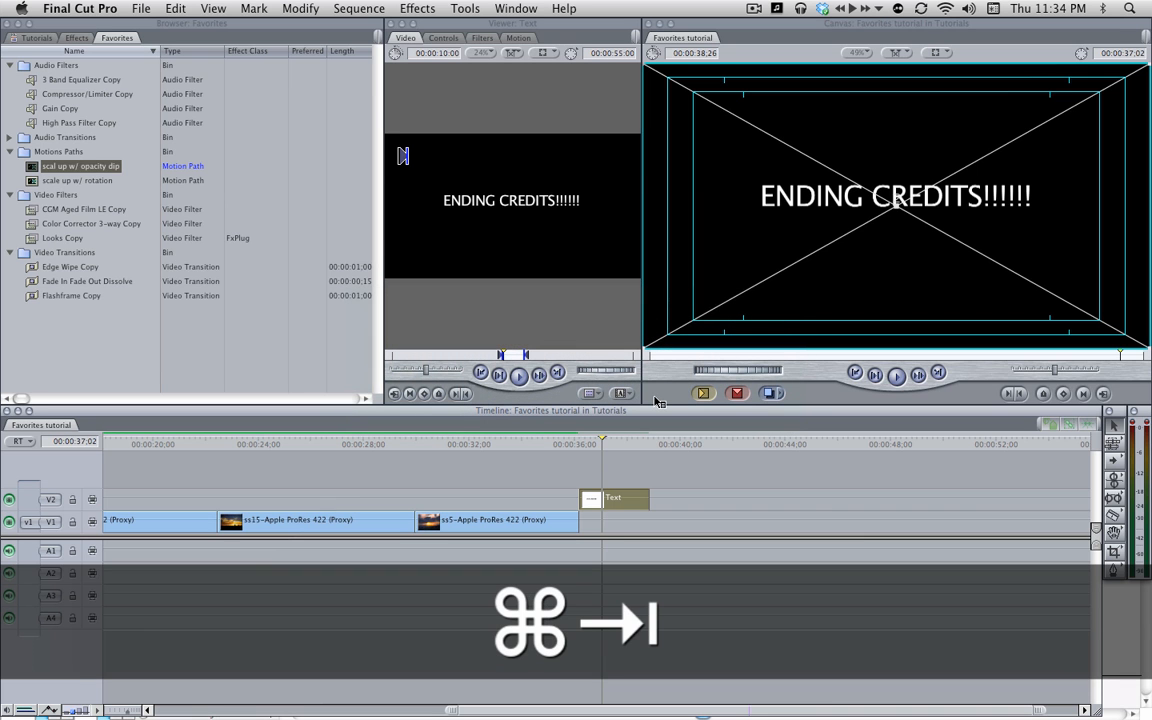
key(ctrl)
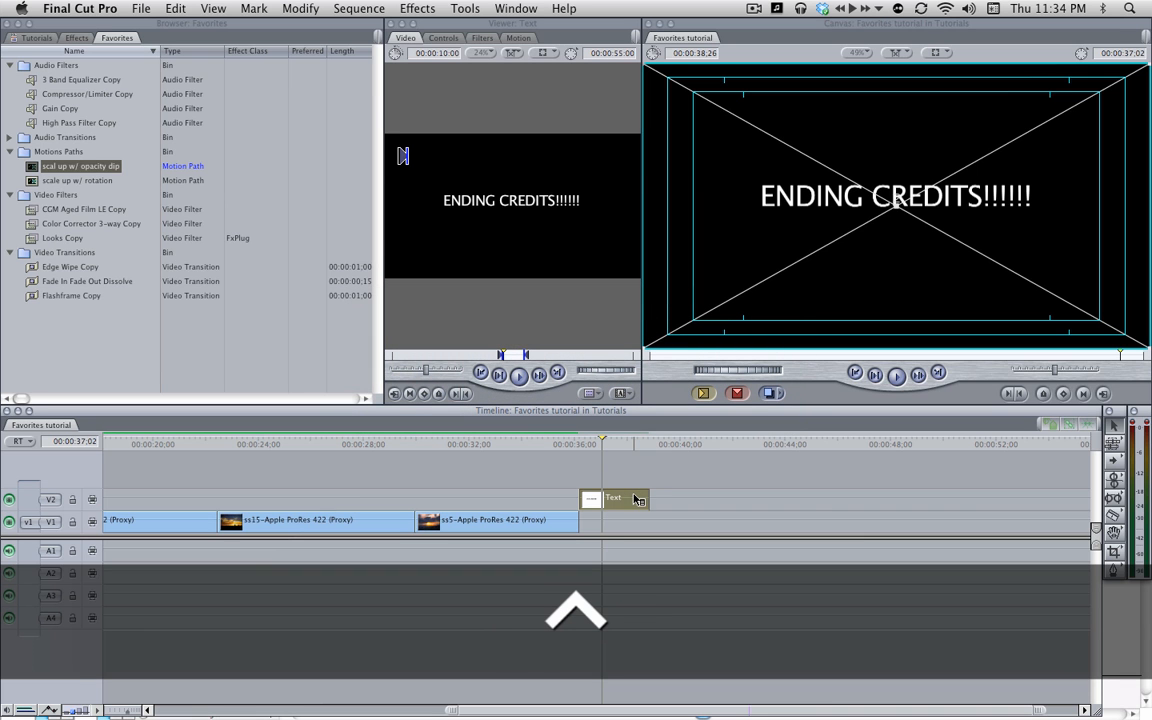
key(ctrl+shift+5)
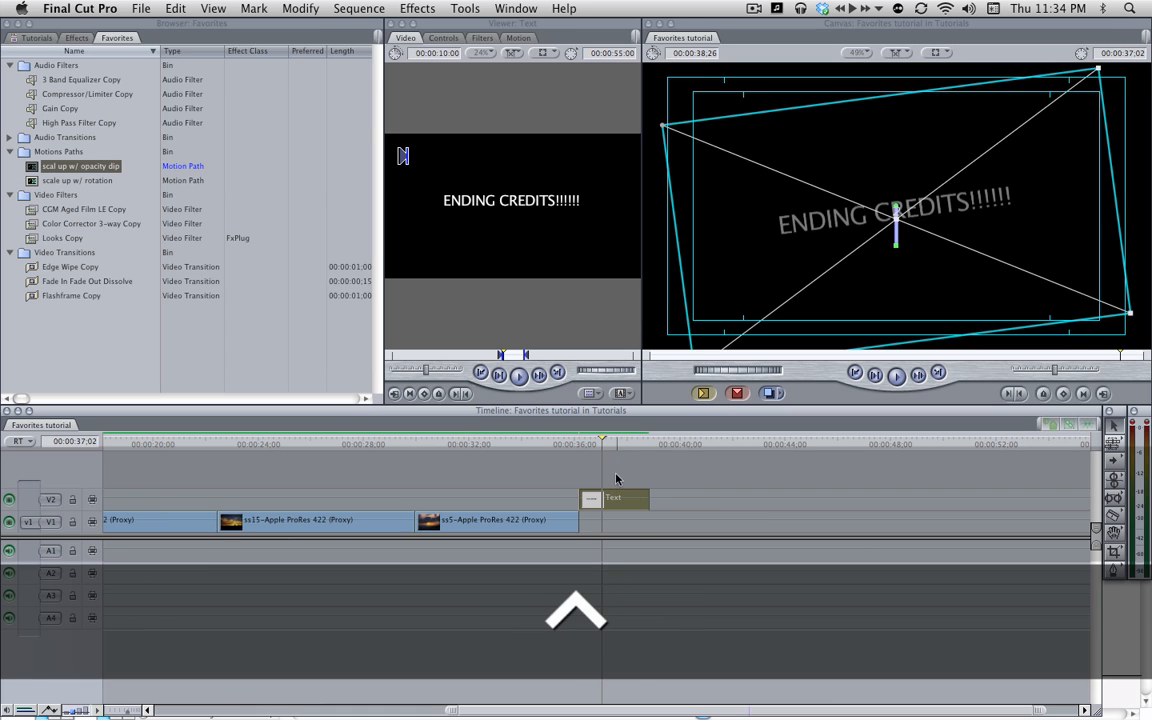
- Play and scrub through the ending title to preview its scaling, rotation and opacity dip
click(616, 476)
click(583, 446)
key(space)
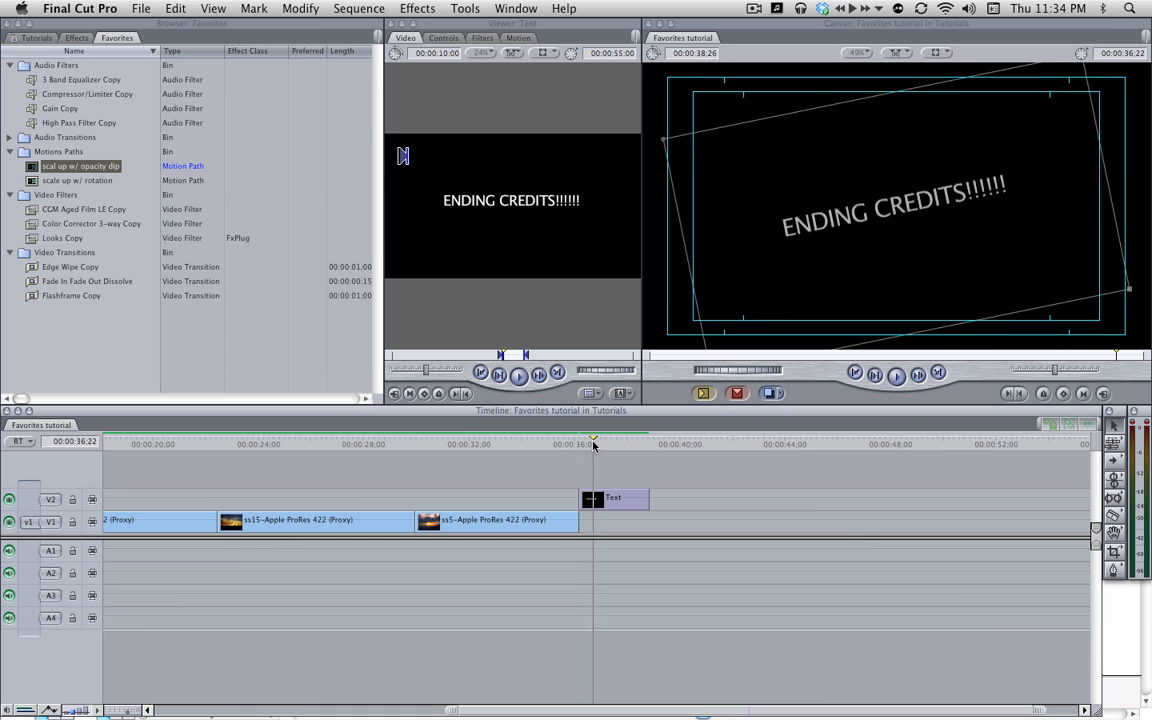
mouse_move(604, 445)
mouse_down()
mouse_move(644, 442)
mouse_move(610, 442)
mouse_up()
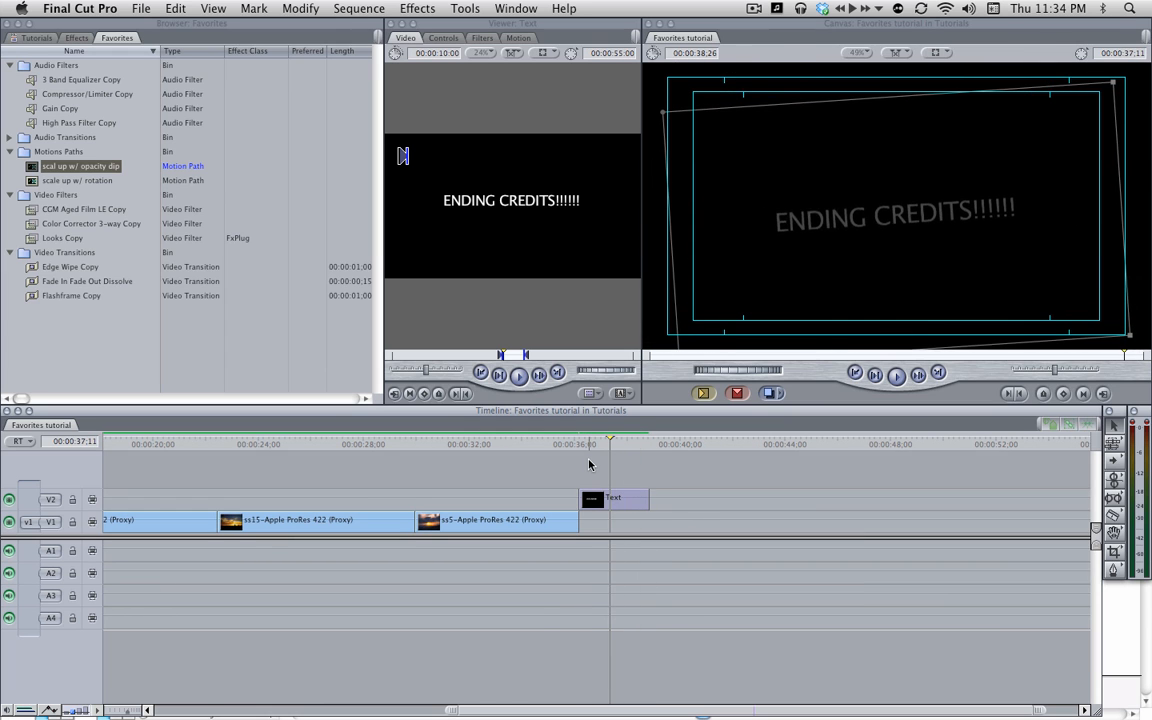
- Park the playhead on the first ns8 clip at 00:00:11;29 and apply the Bloom glow filter to that clip
key(shift+z)
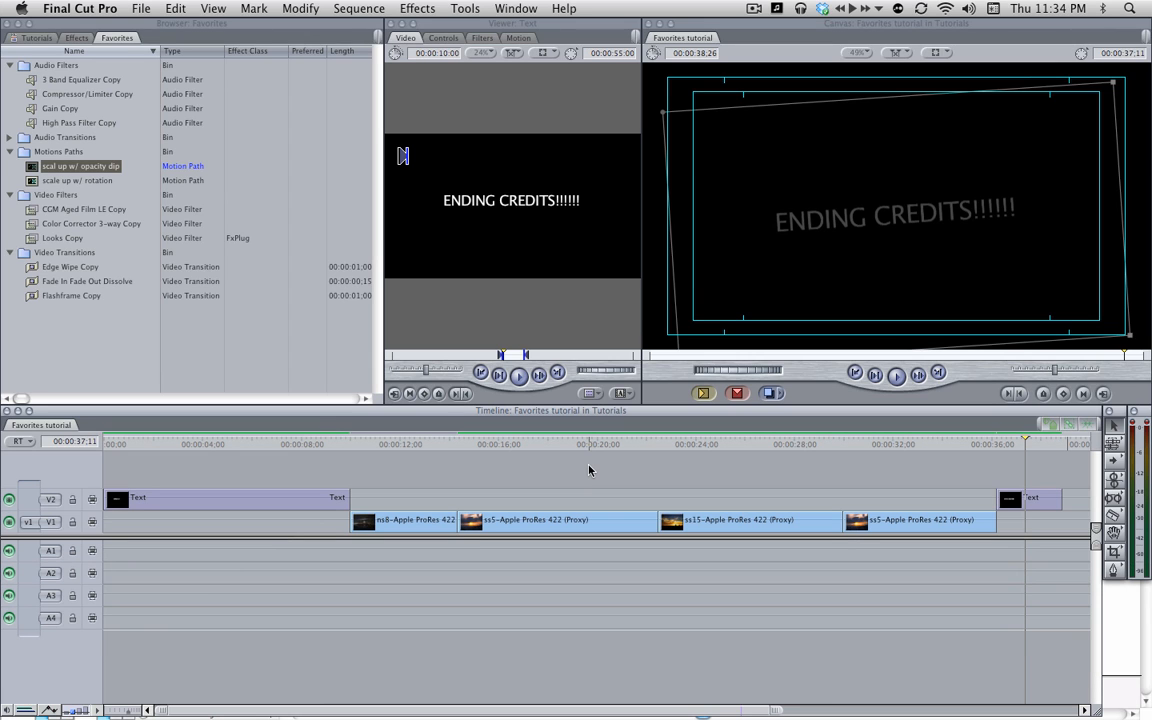
click(350, 443)
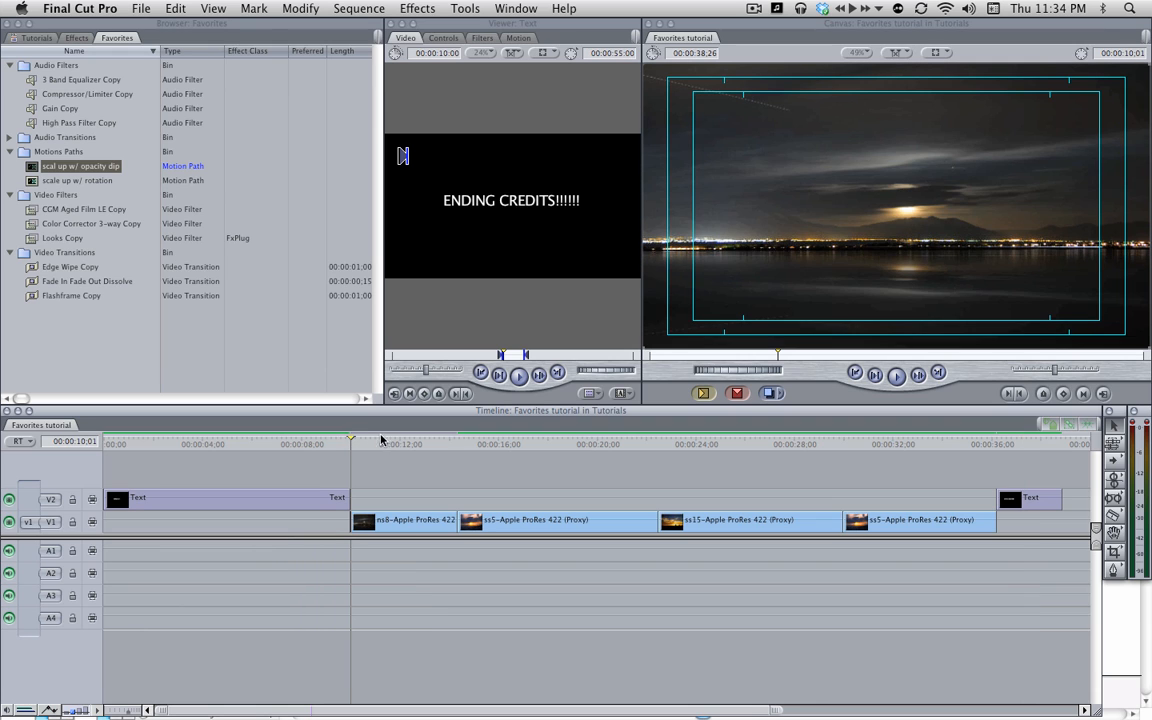
click(398, 443)
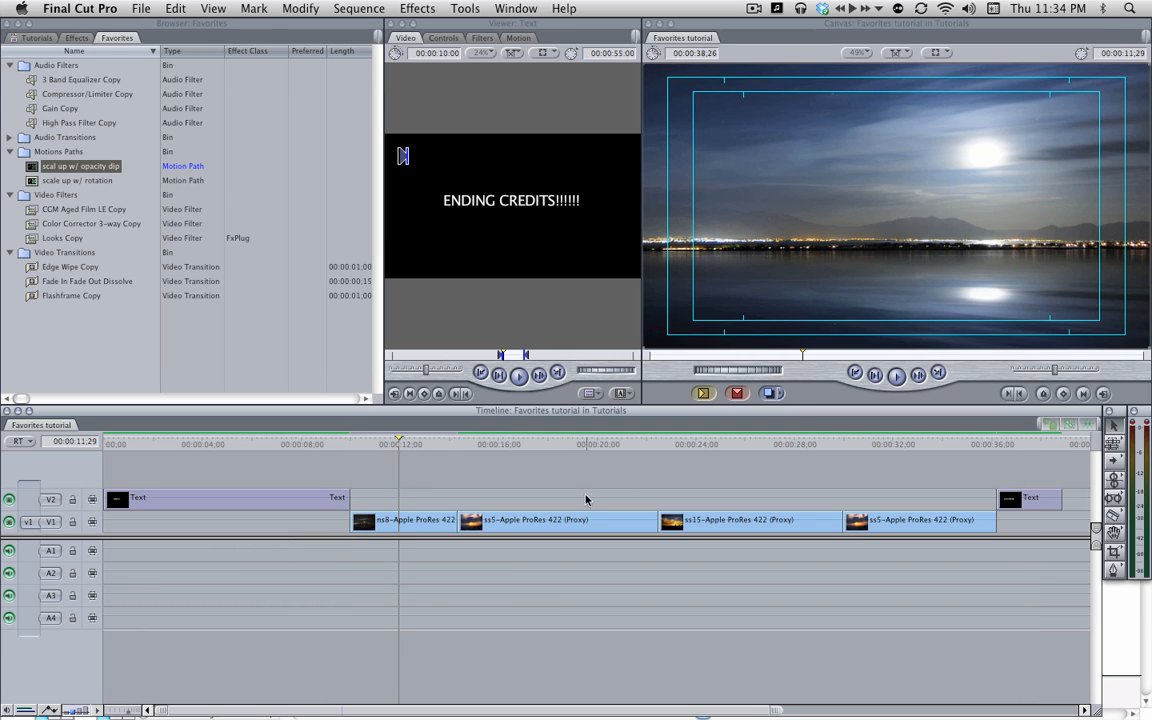
click(77, 38)
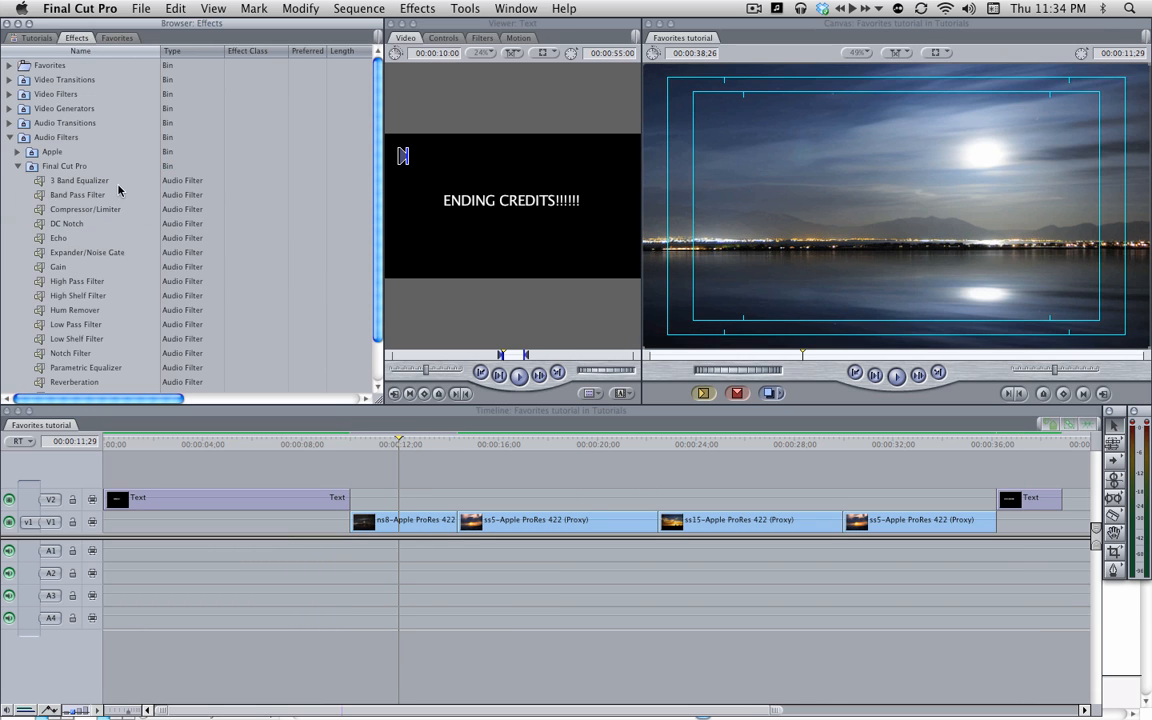
scroll(68, 182, down, 3)
scroll(66, 182, up, 3)
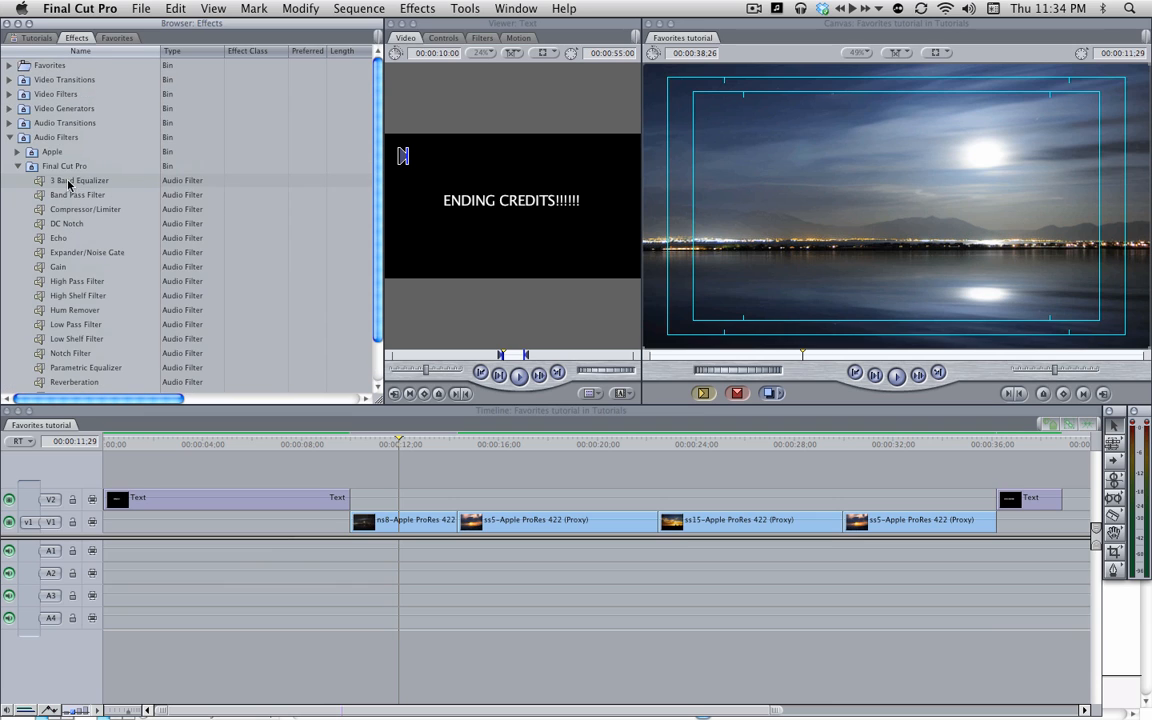
click(9, 94)
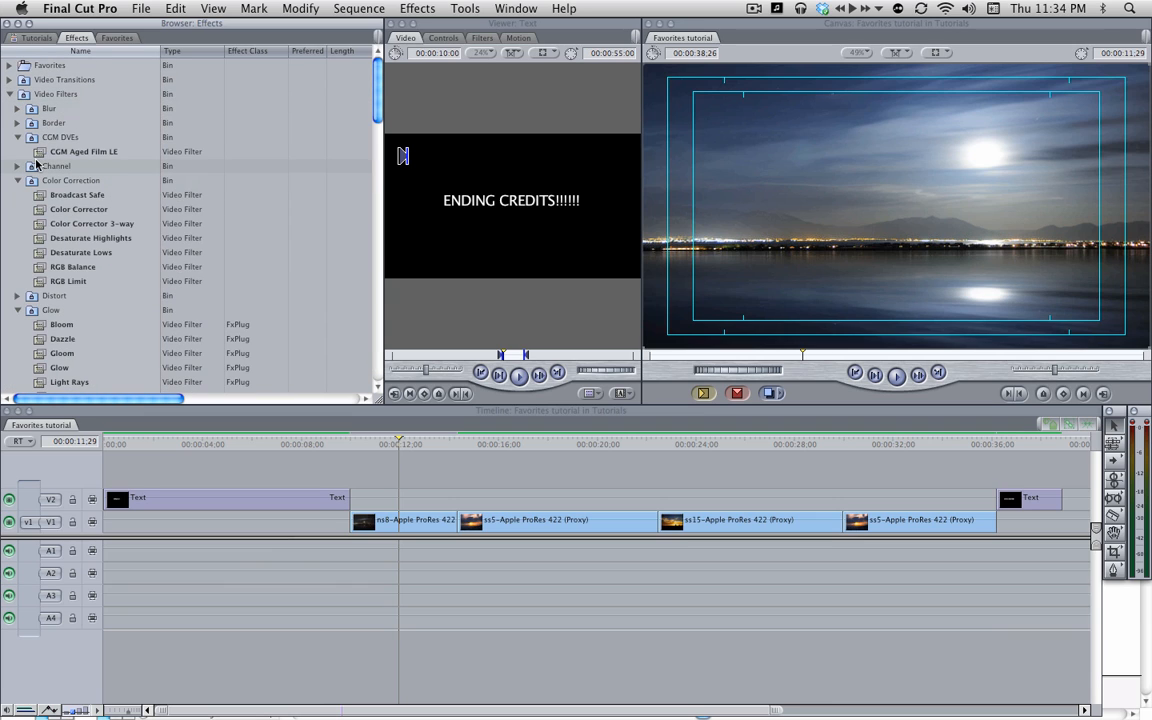
scroll(43, 212, down, 2)
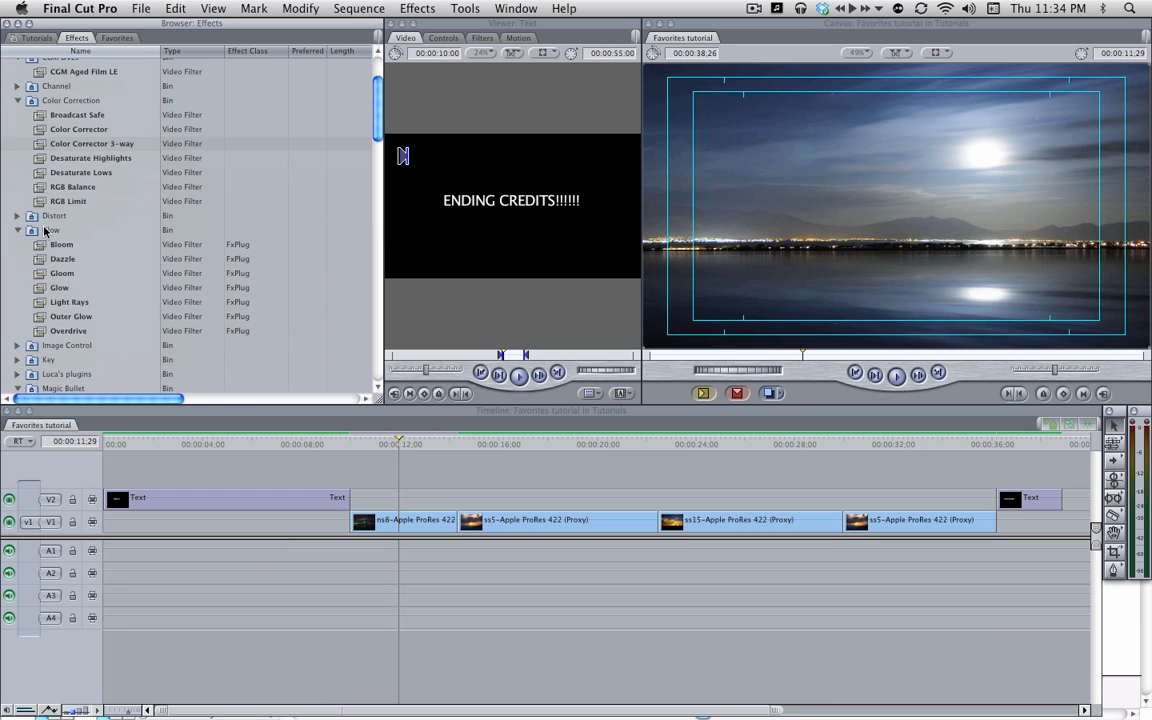
drag(43, 244, 380, 521)
- Open the ns8 clip's filter settings and switch Bloom off and on again to compare the picture
double_click(380, 521)
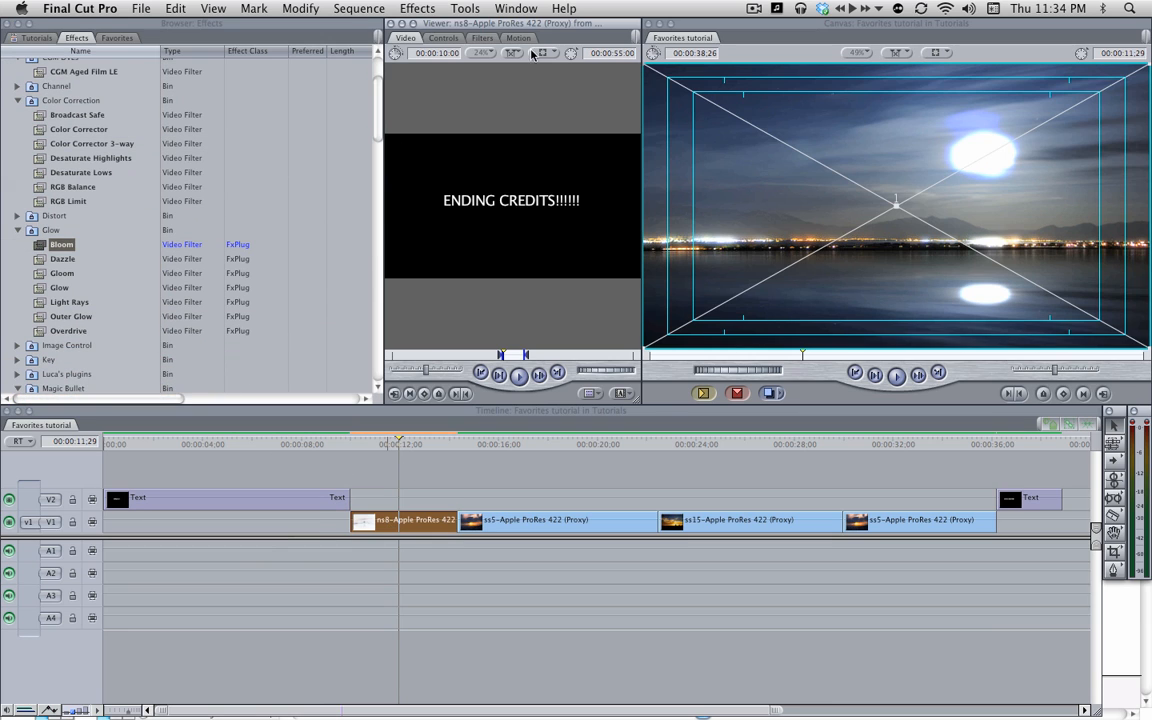
click(439, 38)
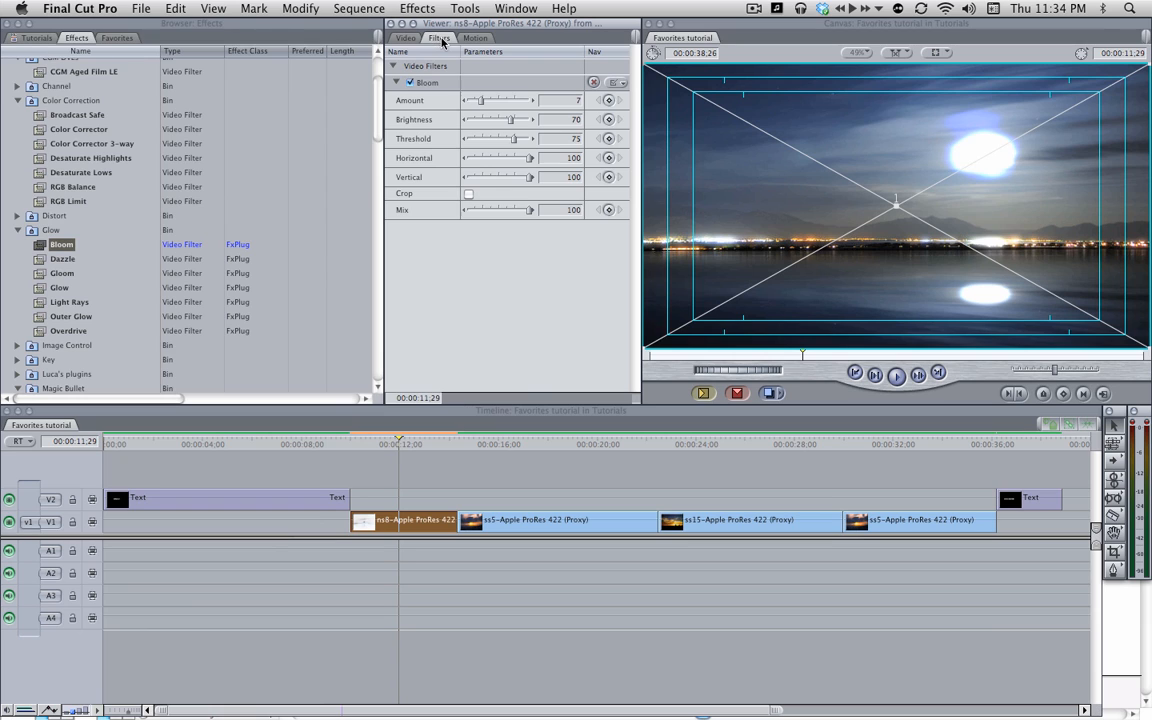
click(409, 83)
click(409, 83)
- Add the Magic Bullet Looks filter below Bloom on the ns8 clip and open its look editor
scroll(105, 260, down, 6)
click(62, 228)
drag(64, 230, 437, 275)
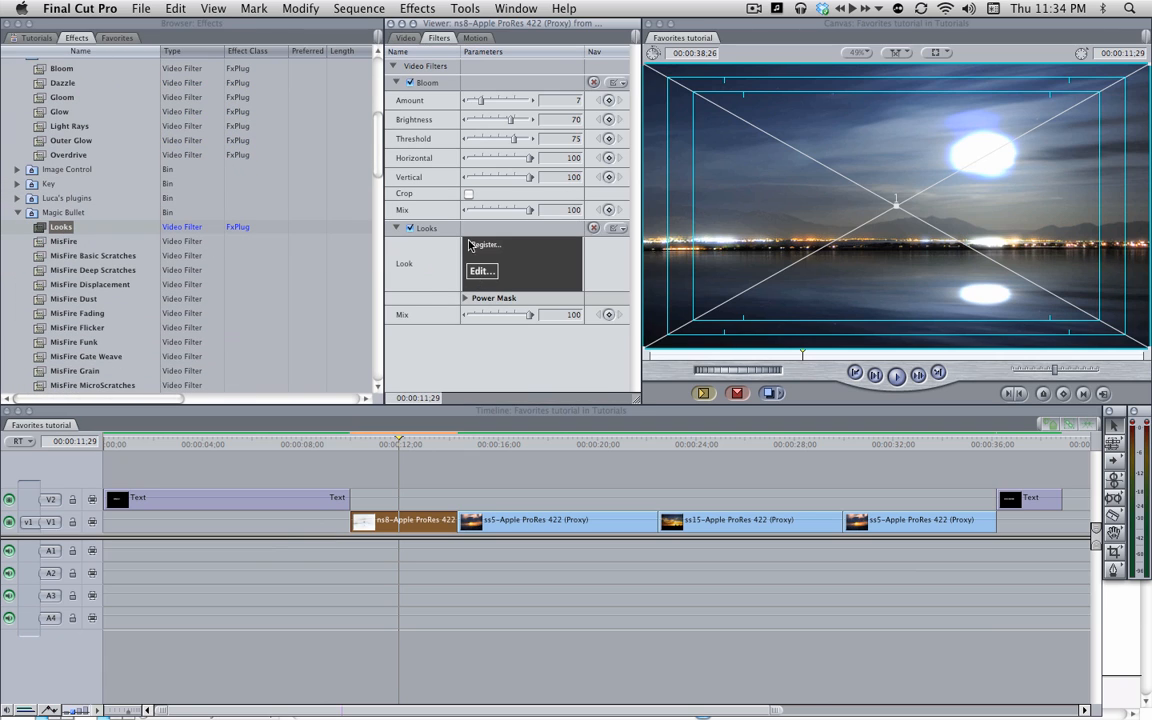
click(480, 271)
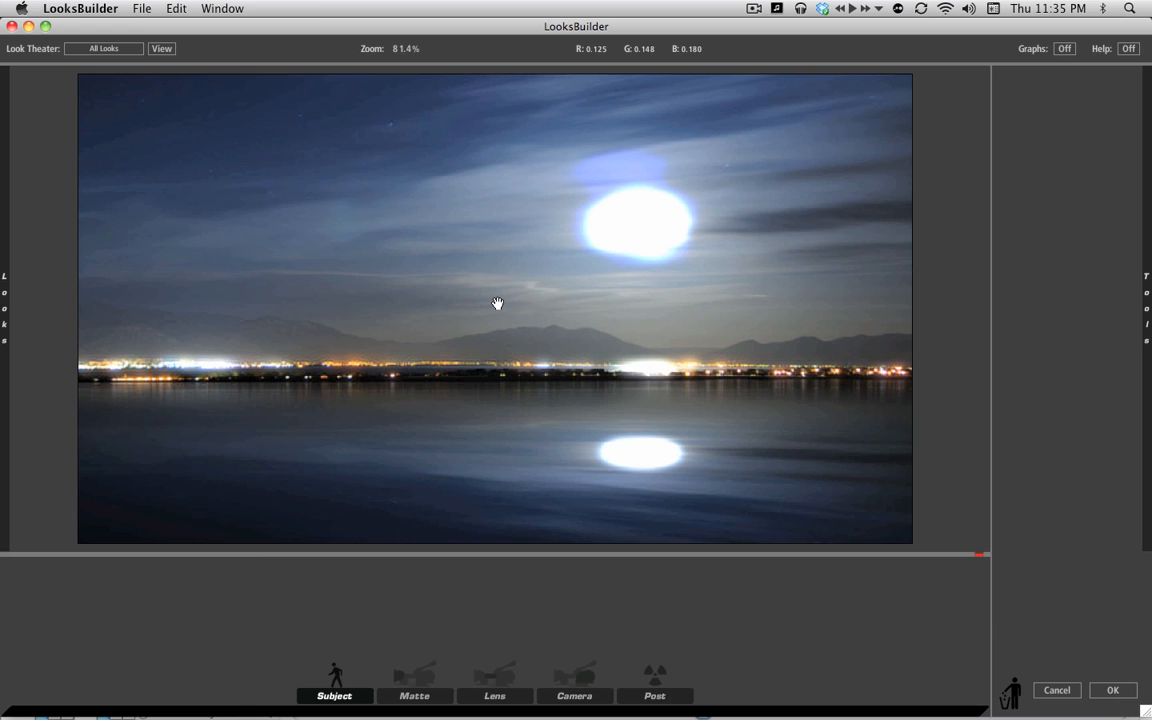
- Browse the Looks presets and apply Vintage Warm to the moonlit lake shot
mouse_move(4, 250)
scroll(161, 305, down, 1)
scroll(161, 305, down, 10)
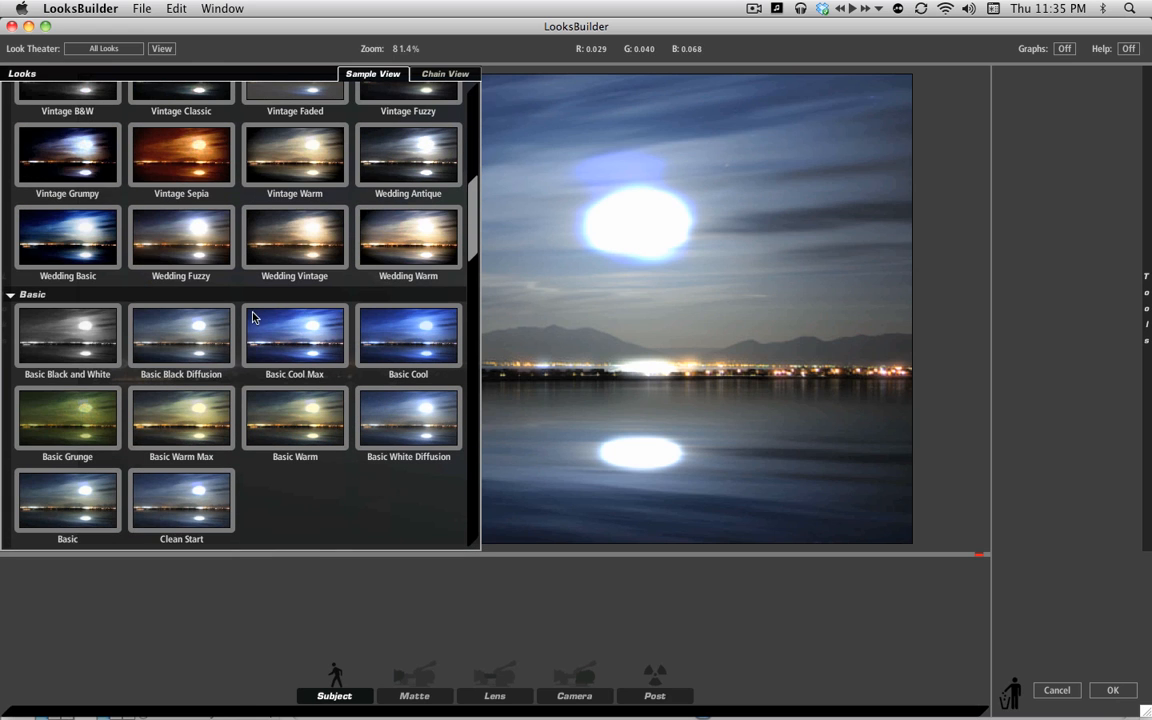
scroll(253, 320, up, 10)
scroll(290, 257, down, 5)
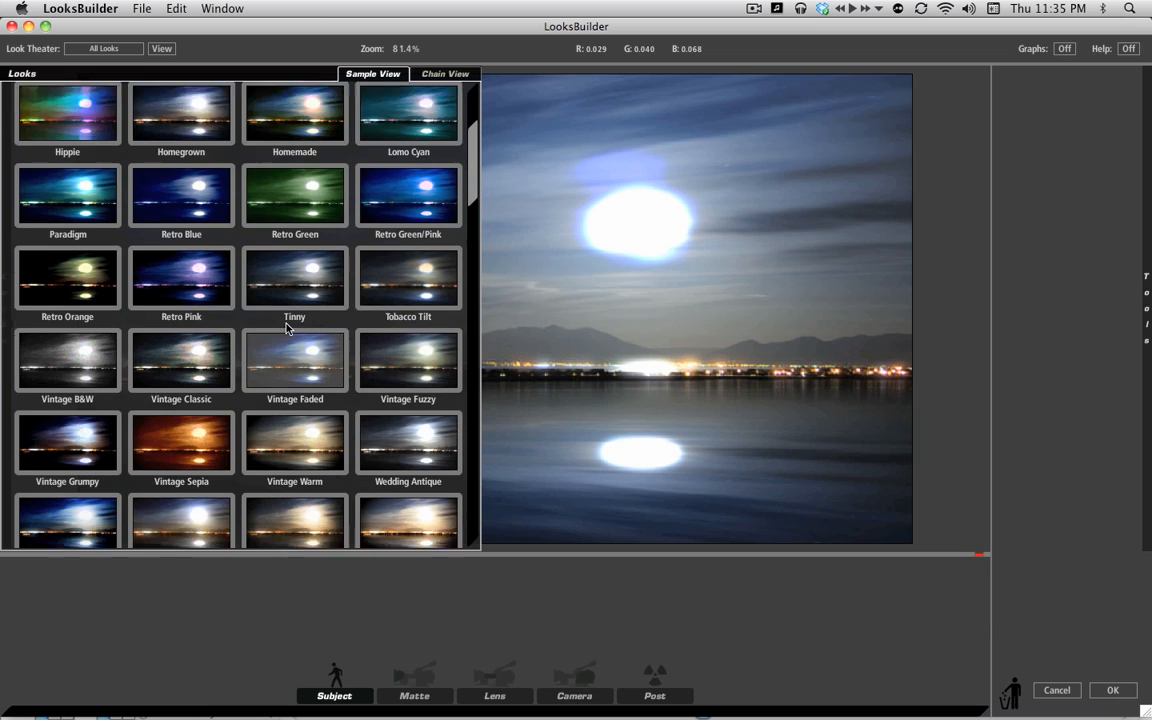
click(292, 342)
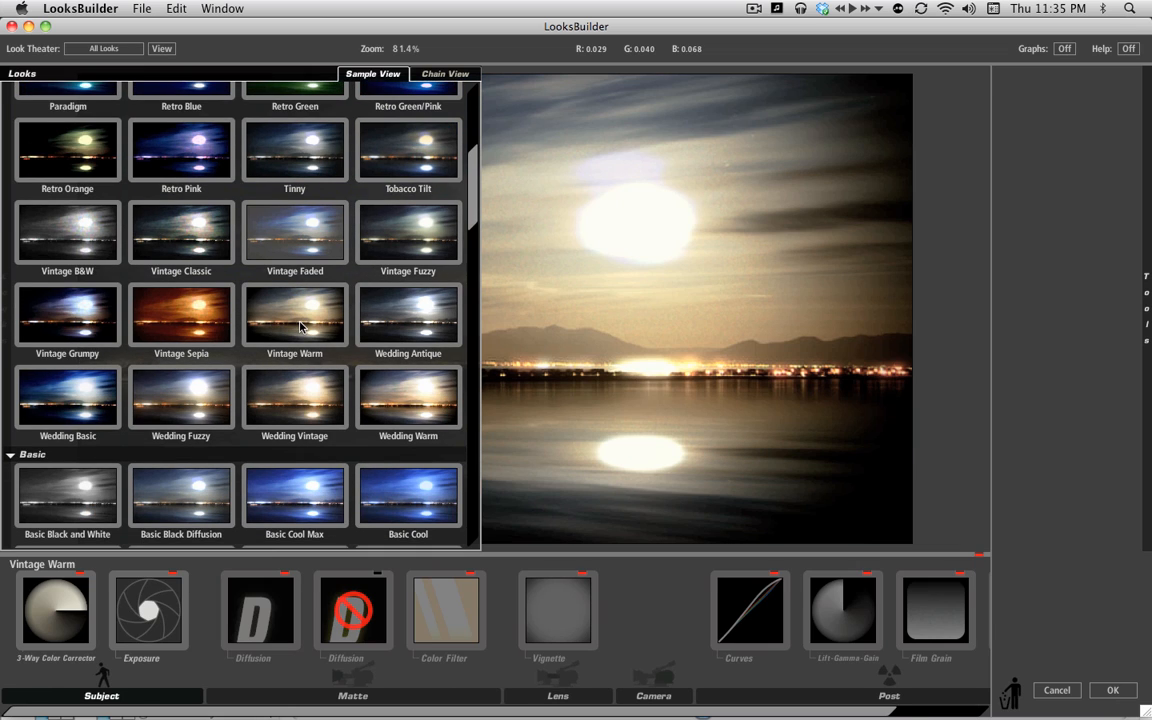
- Try the Effected Glitch preset on the shot
key(super+Tab)
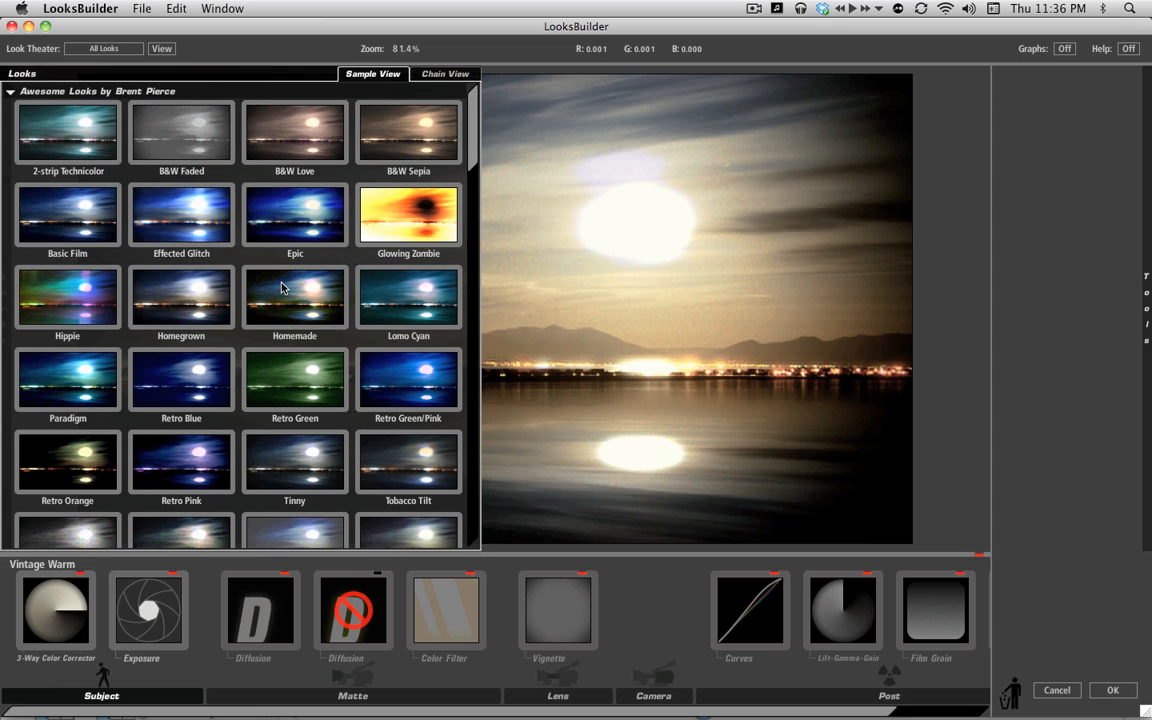
scroll(300, 335, down, 5)
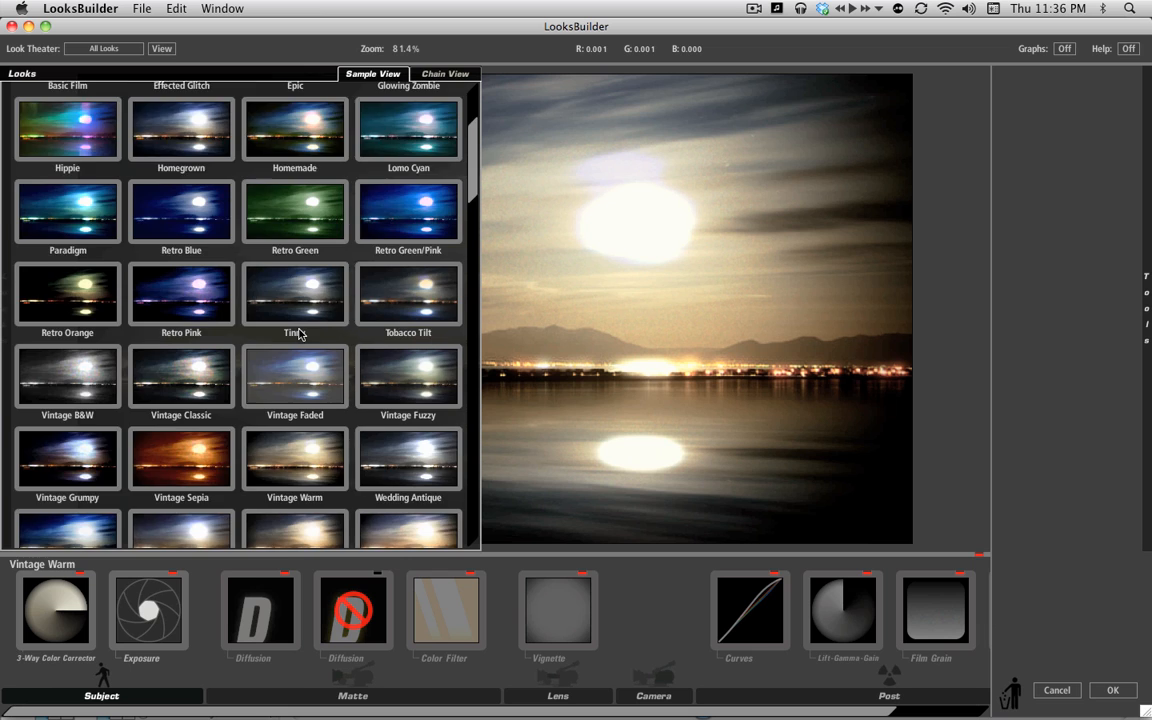
scroll(300, 335, up, 5)
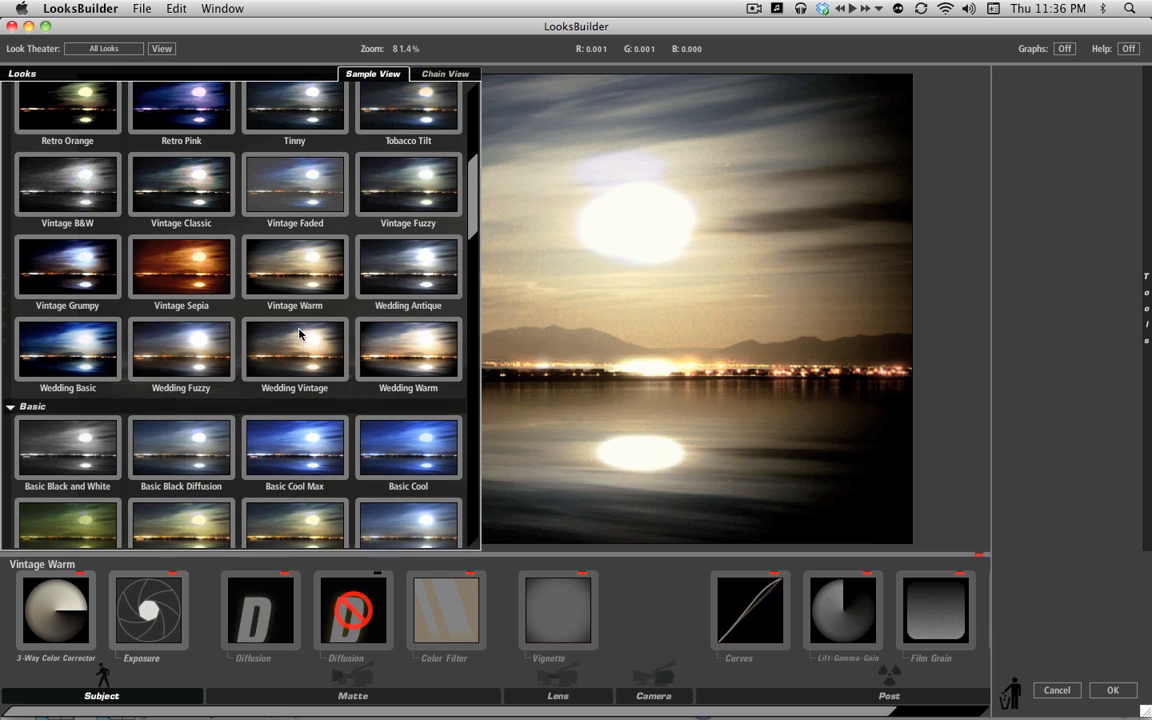
scroll(300, 335, up, 1)
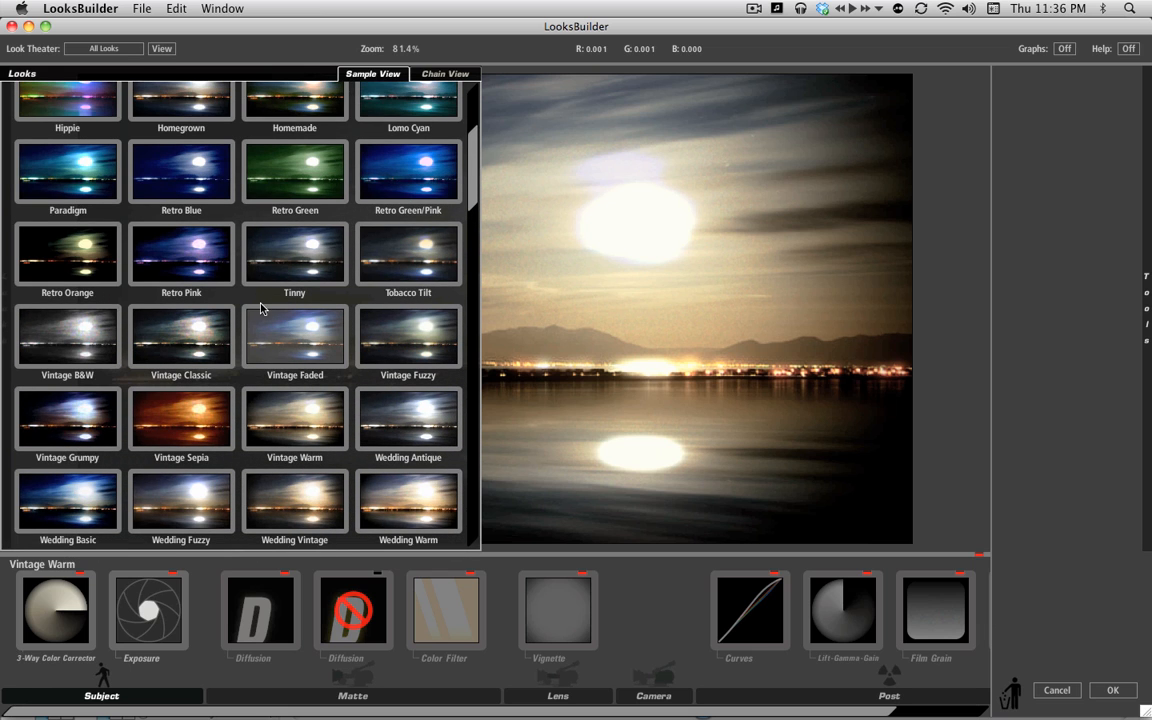
scroll(262, 313, up, 2)
click(178, 190)
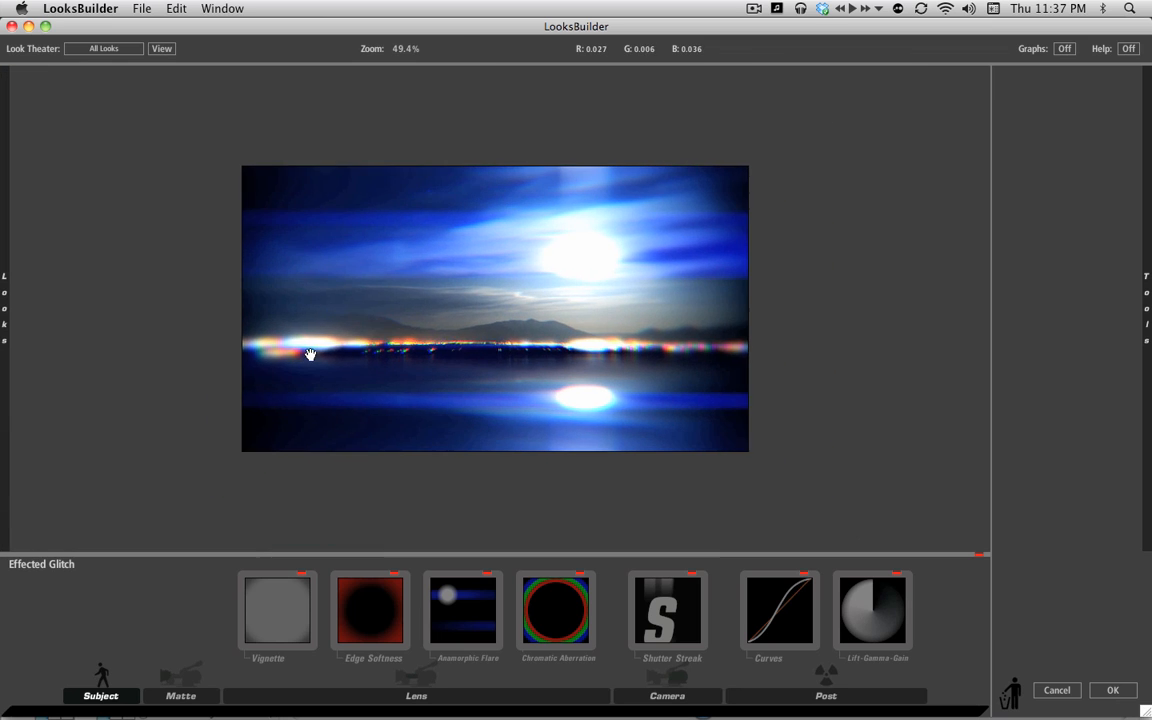
- Switch the shot's look back to the Vintage Warm preset
mouse_move(3, 300)
scroll(216, 328, down, 4)
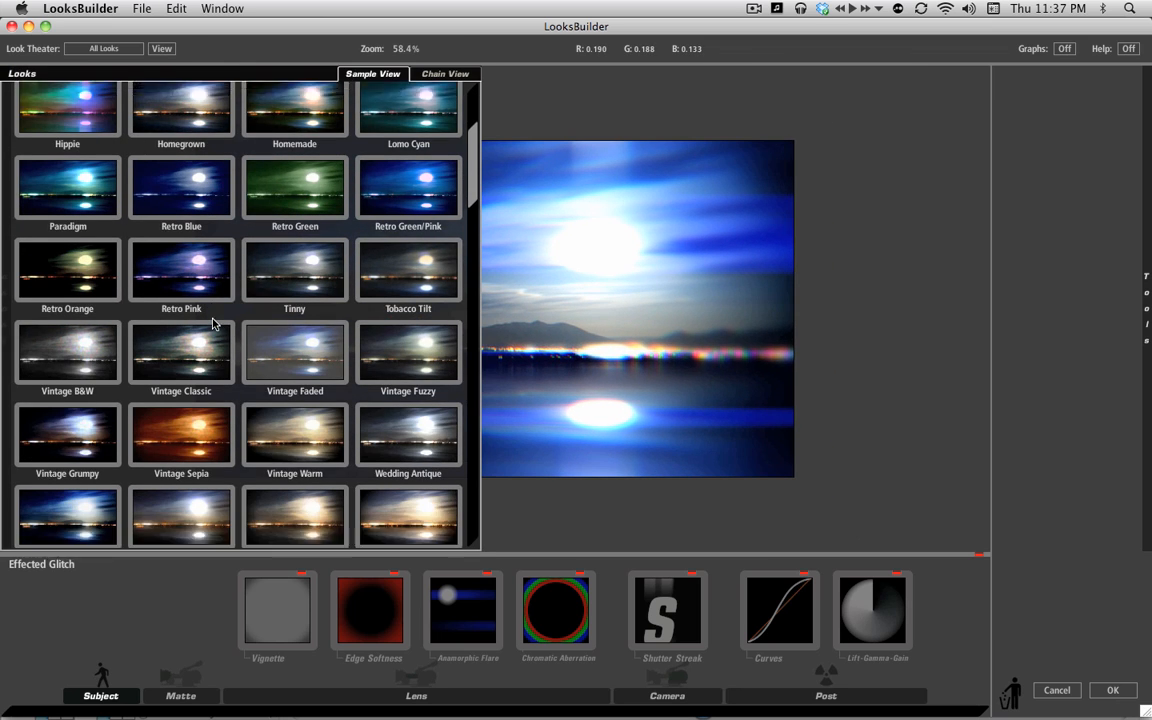
click(295, 350)
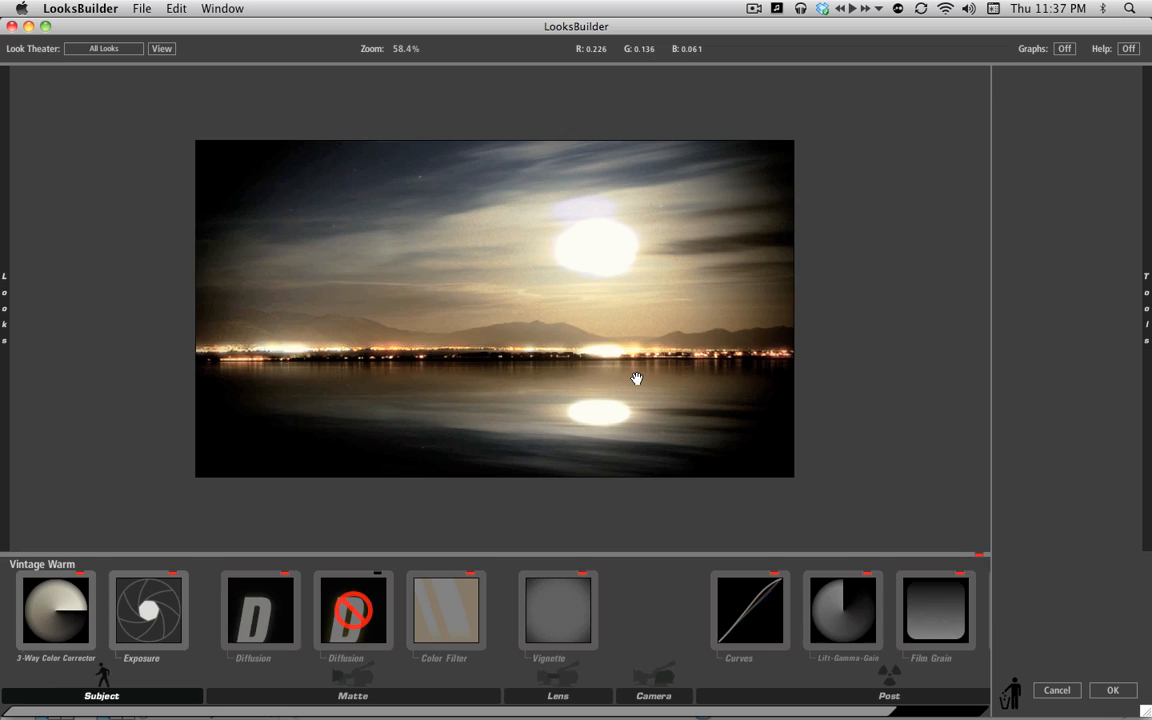
- Switch to Chrome and examine the Free Magic Bullet Looks presets page down to its download options
key(super+Tab)
scroll(1006, 353, down, 5)
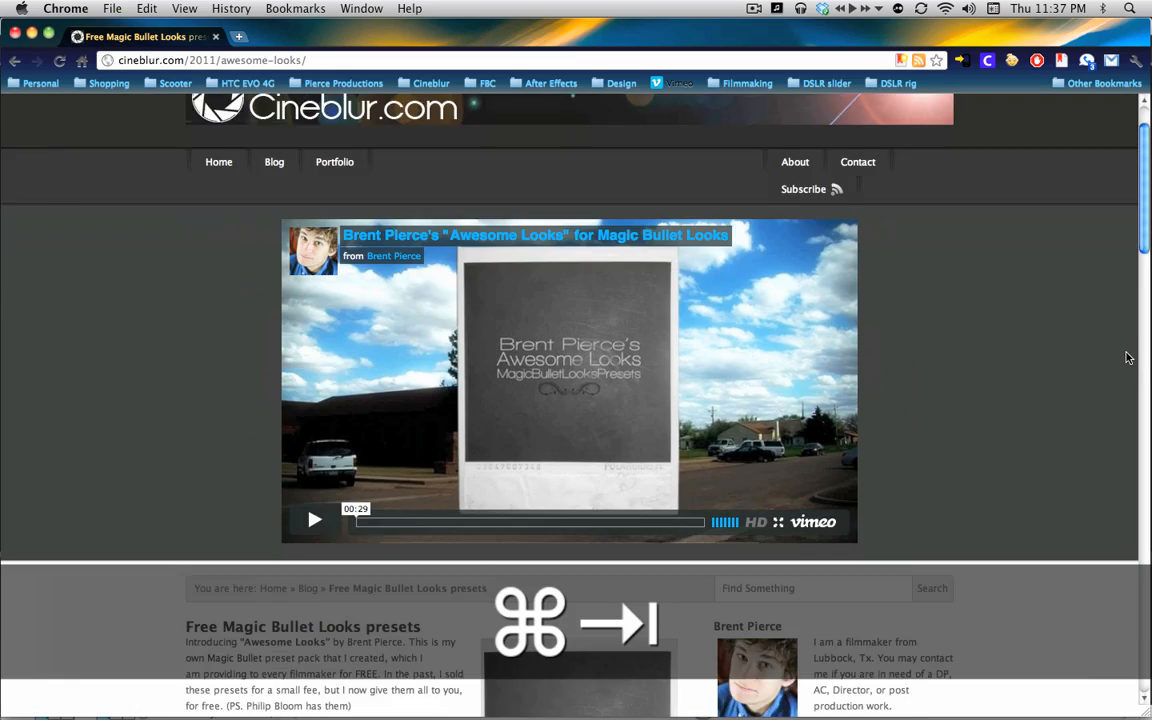
scroll(1006, 353, down, 15)
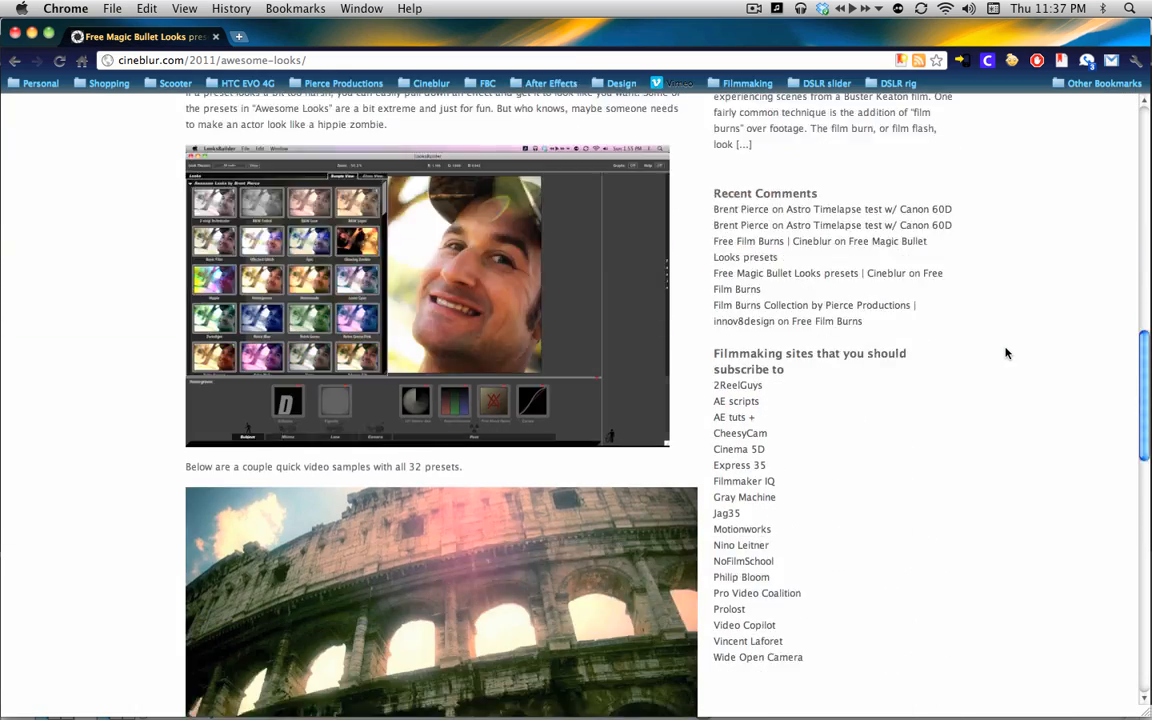
scroll(1006, 353, down, 6)
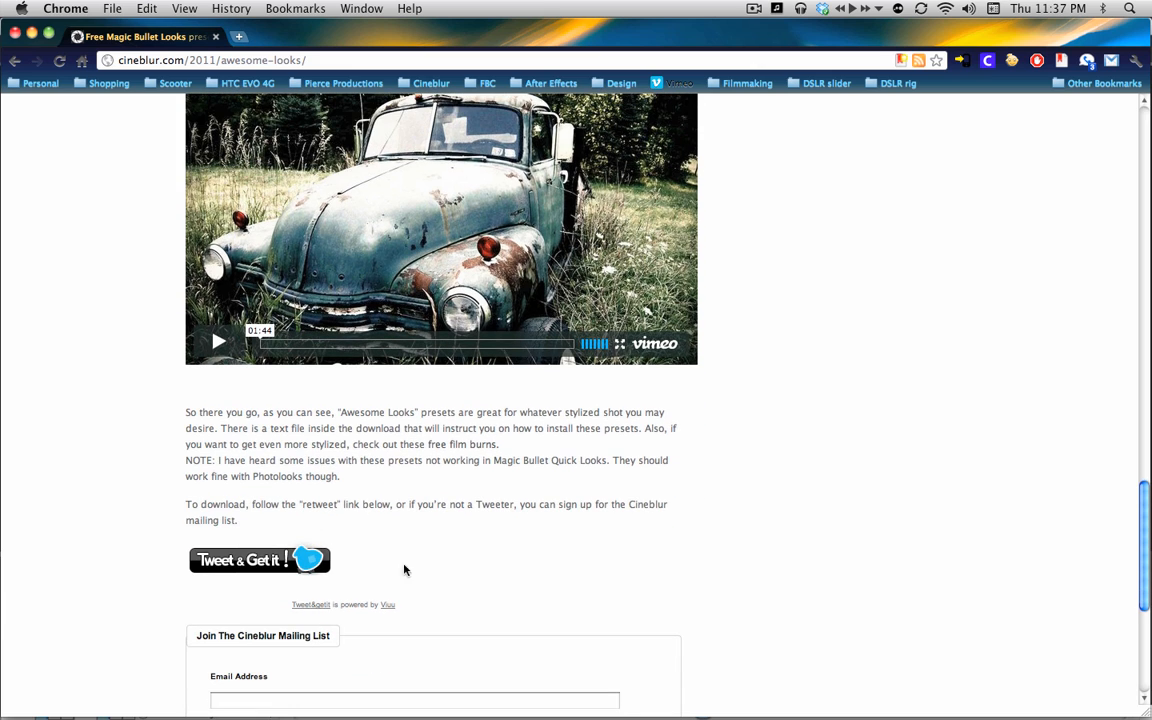
- Return to LooksBuilder, accept the chosen look, and collapse the Looks filter's parameters
key(super+Tab)
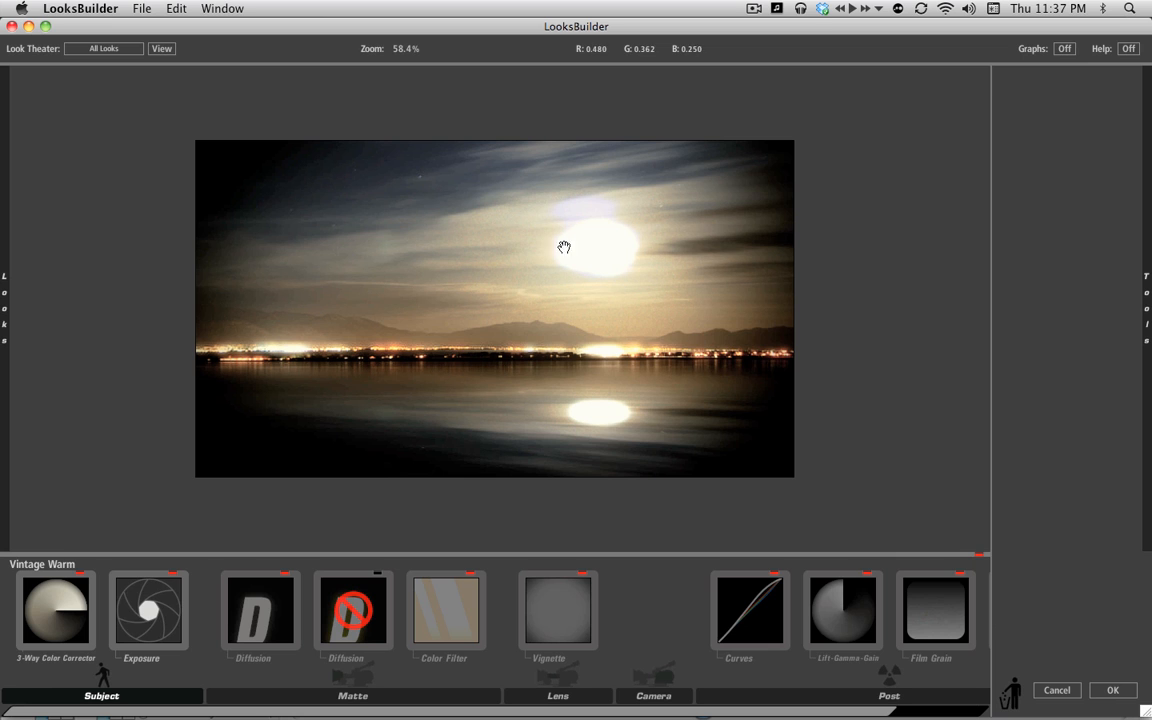
click(1110, 690)
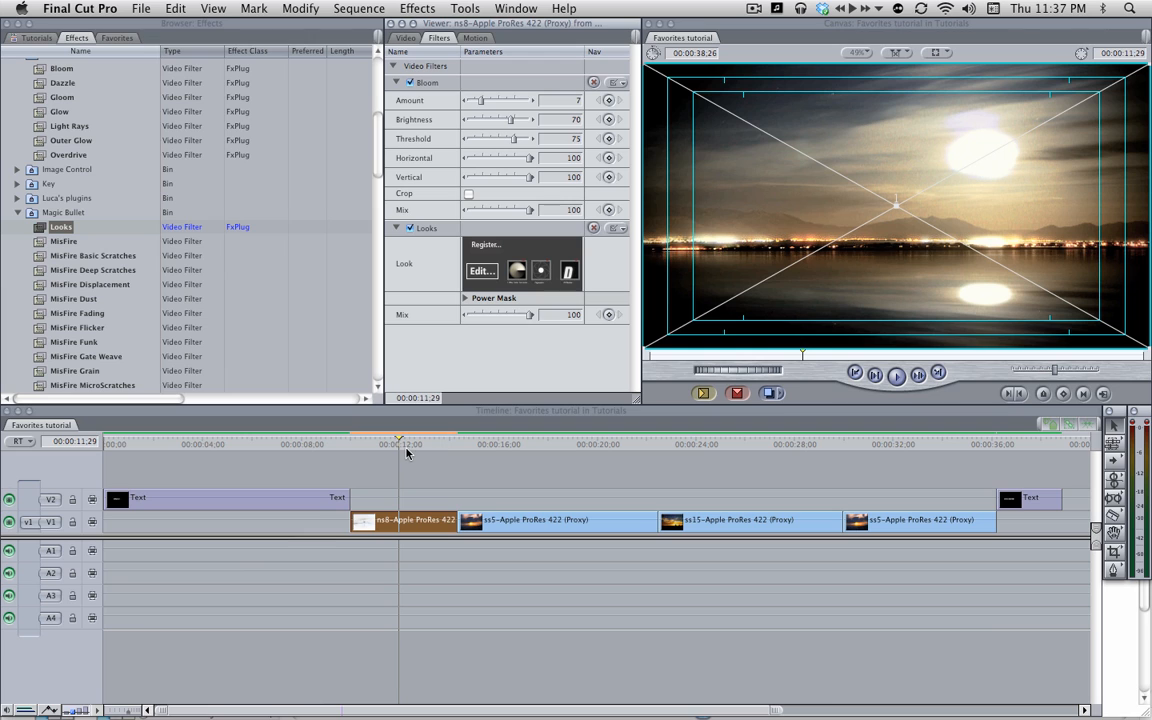
click(396, 228)
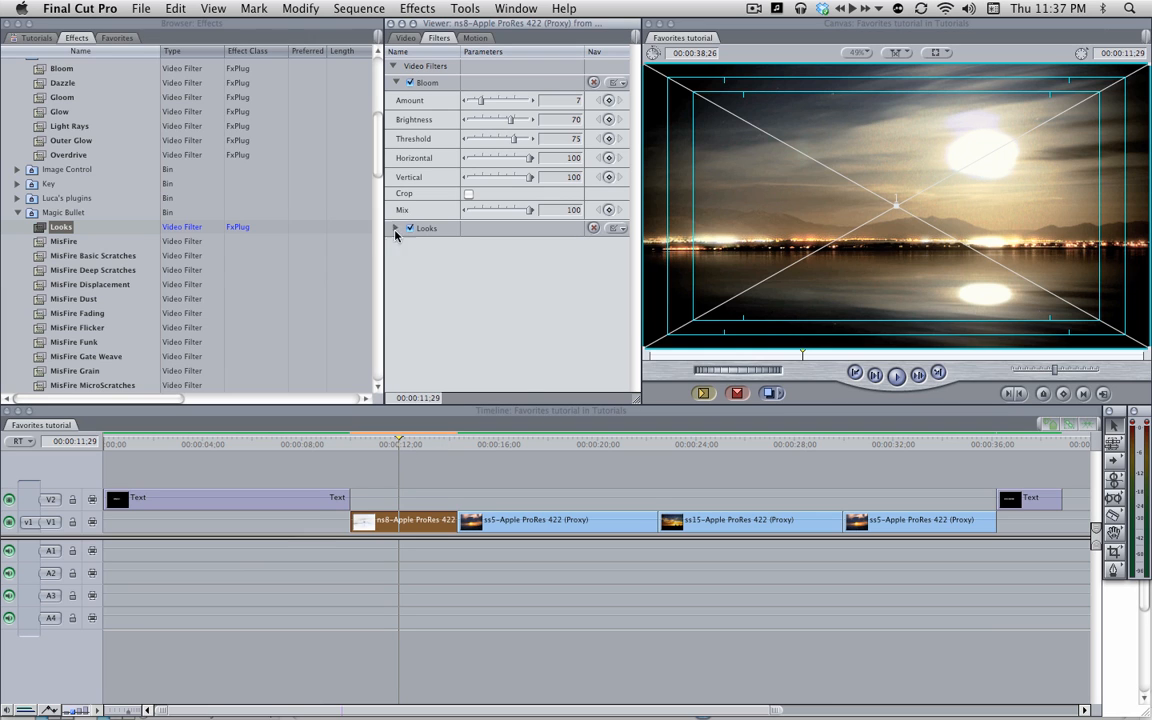
- Find Gaussian Blur among the Blur video filters and add it below Looks on the ns8 clip
scroll(128, 241, down, 5)
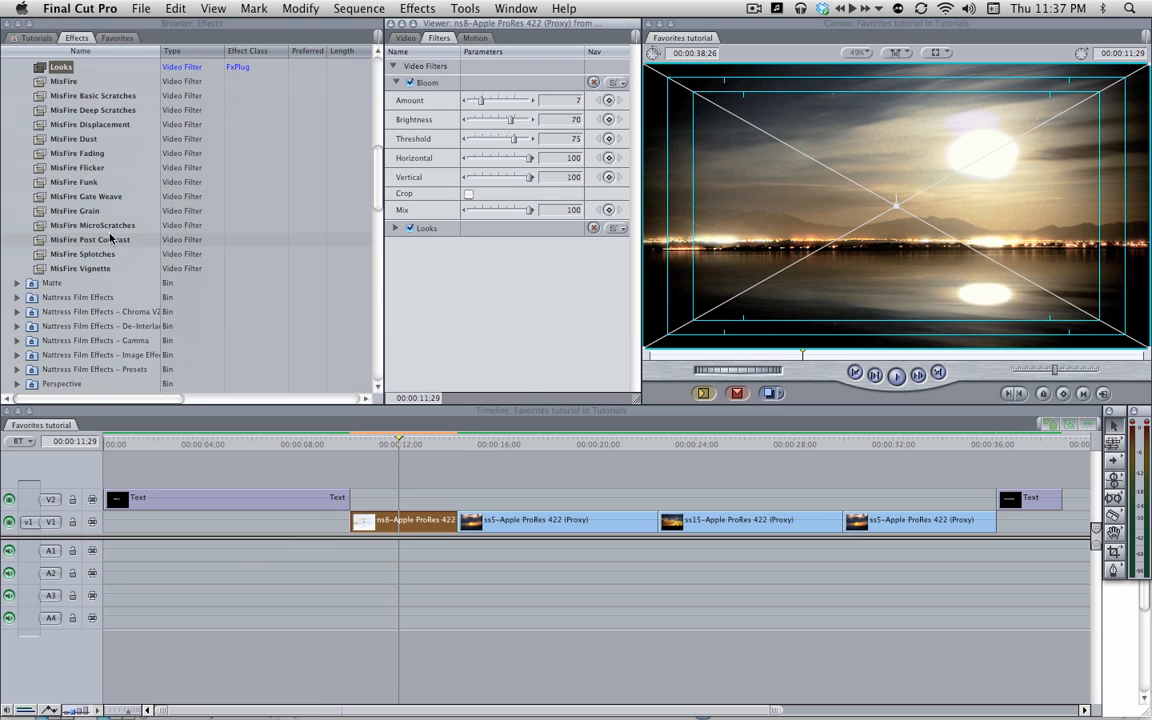
scroll(100, 230, down, 7)
scroll(24, 291, down, 4)
scroll(41, 267, up, 20)
click(17, 109)
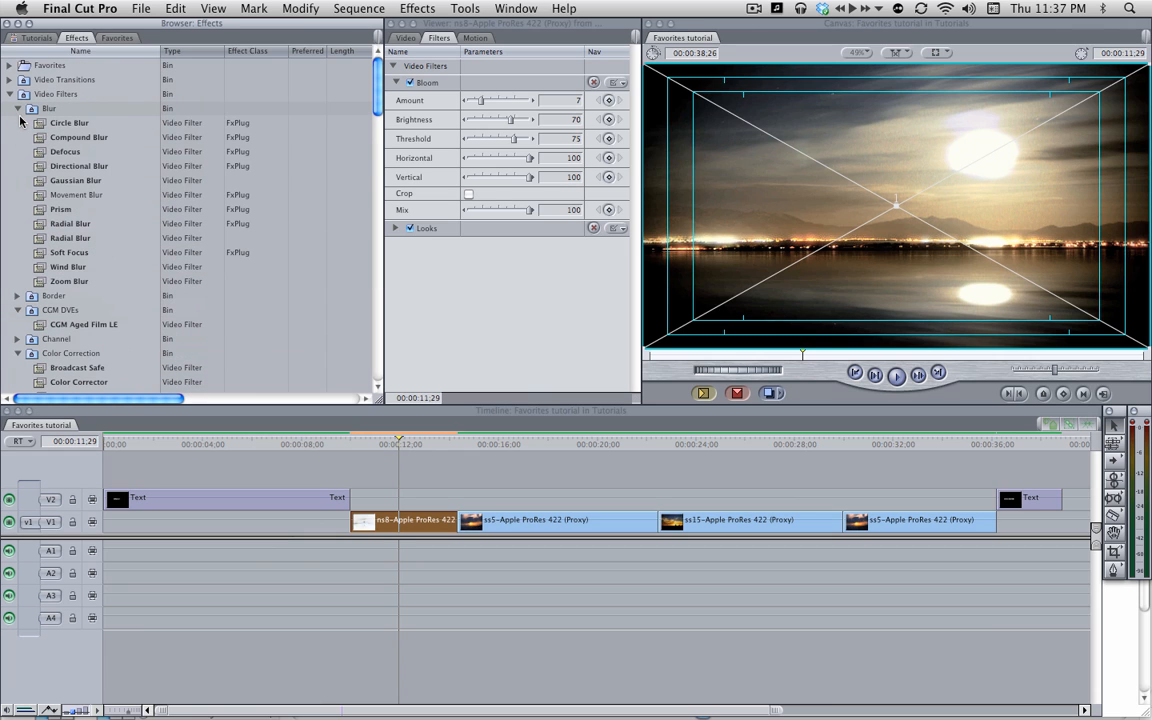
drag(40, 180, 470, 289)
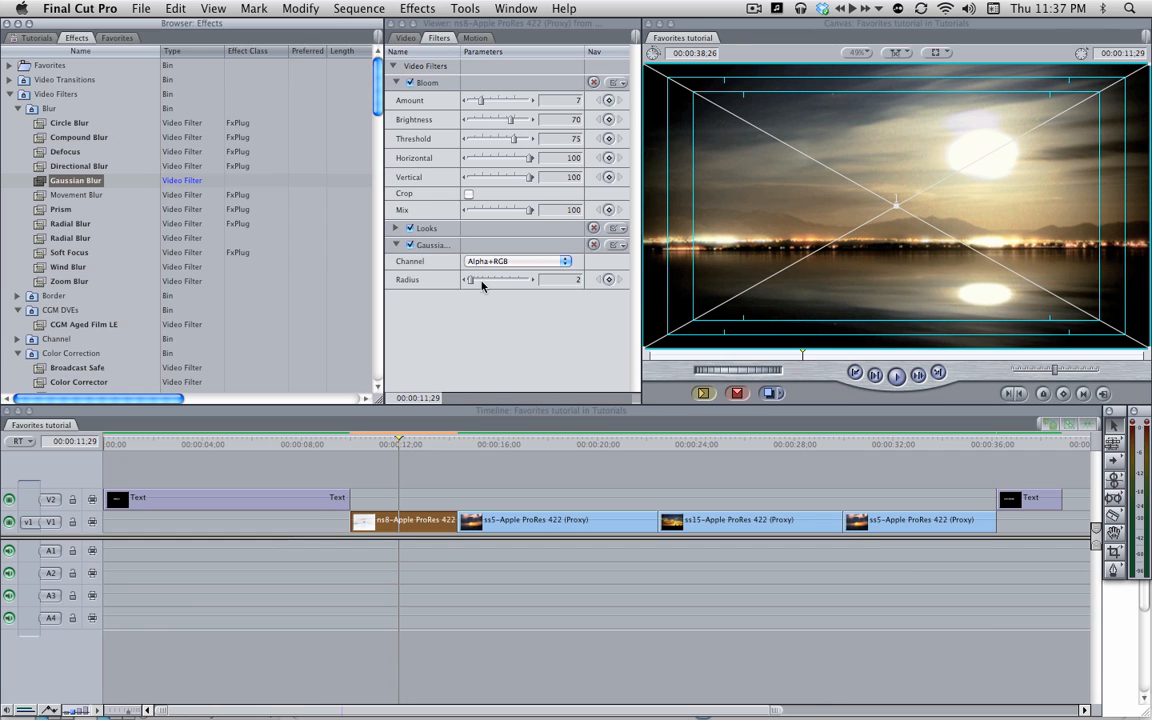
- Set the Gaussian Blur radius to 8 and preview the clip at 00:00:12;22
click(479, 281)
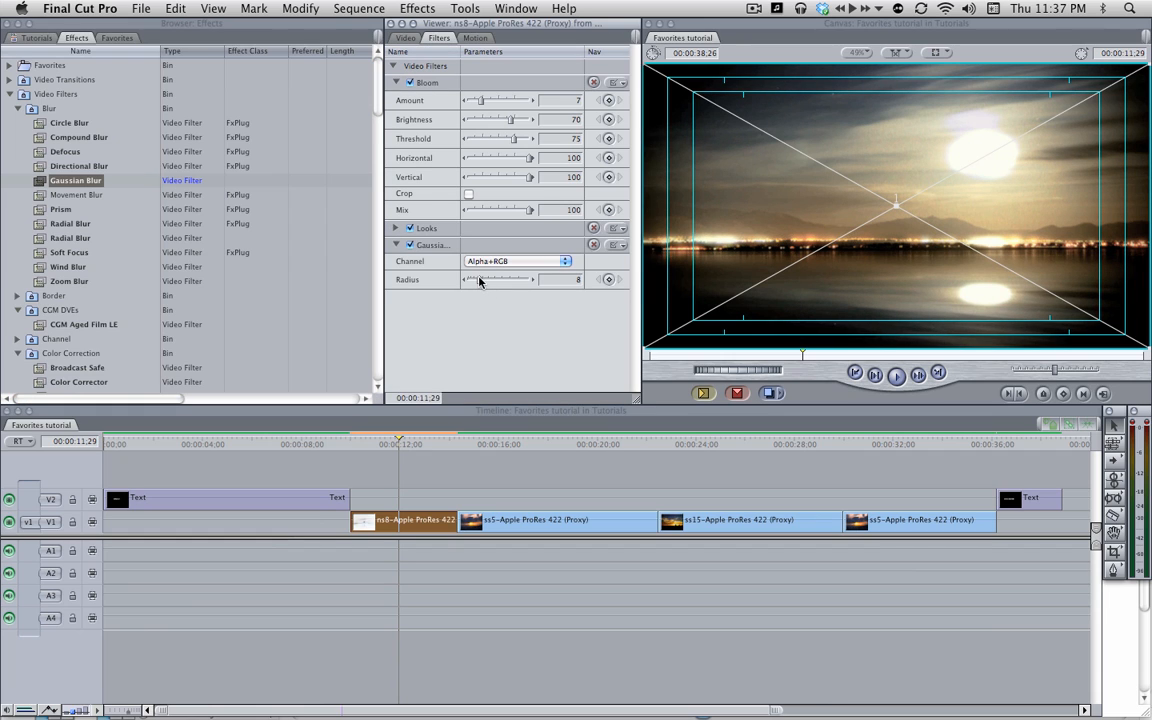
click(417, 446)
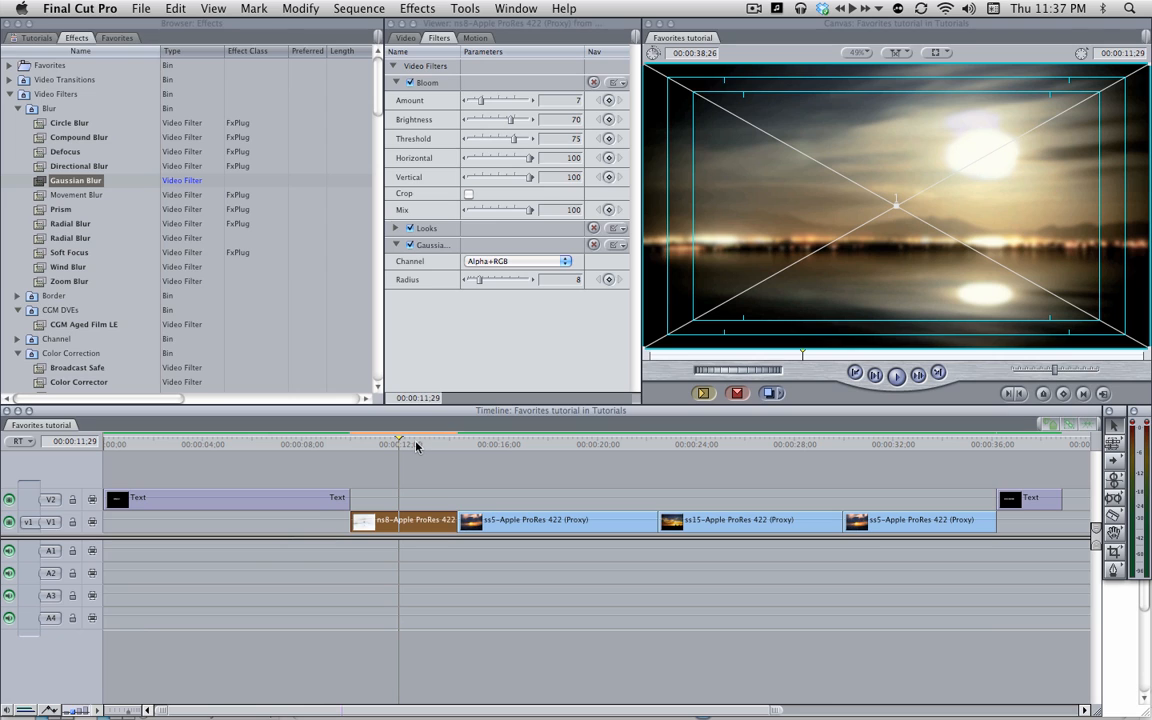
drag(413, 452, 418, 446)
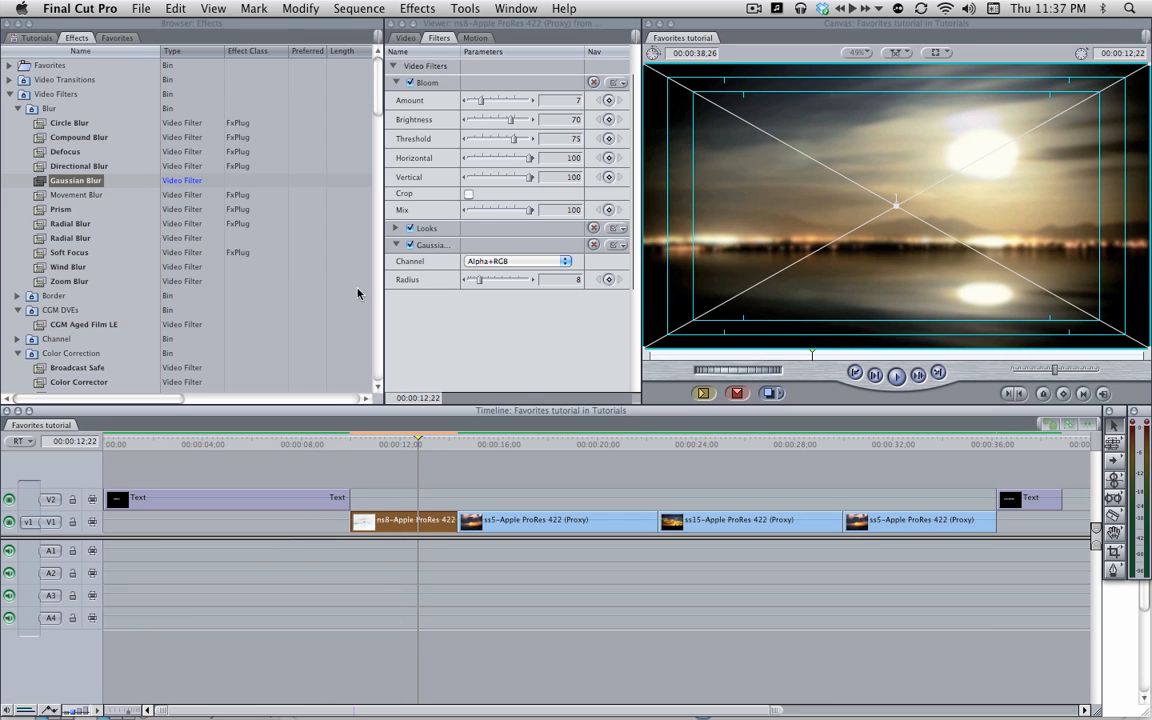
- Create a new bin named "Vintage glow" in the Favorites list
click(117, 38)
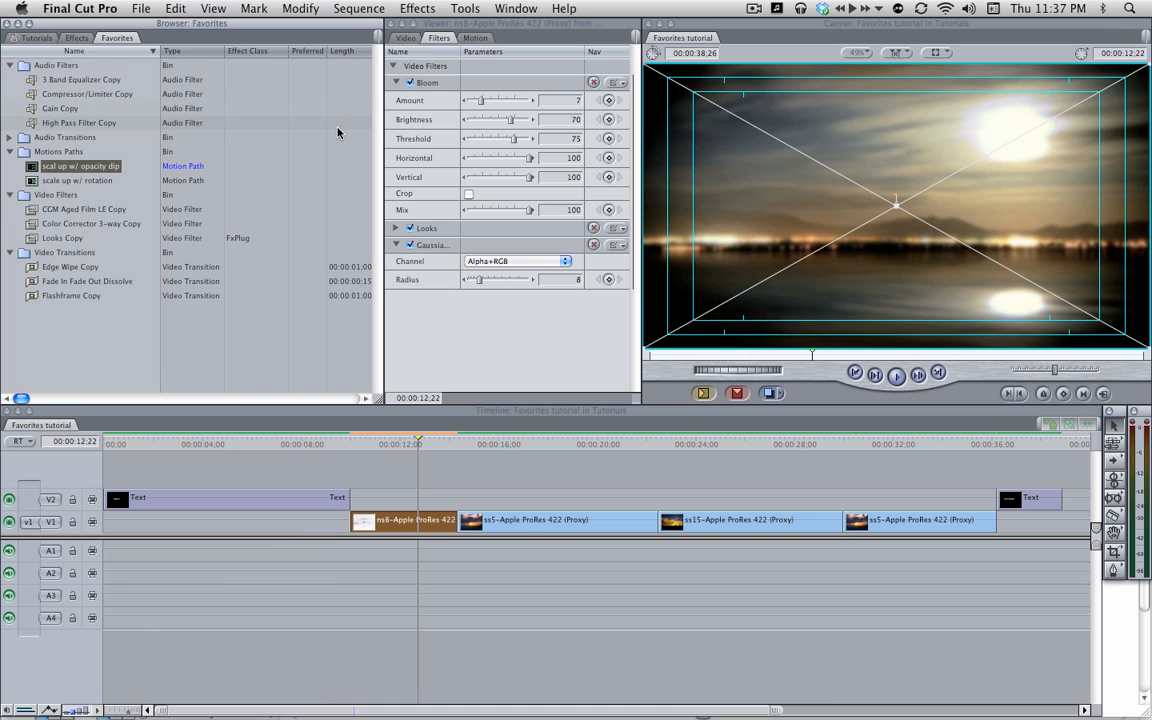
click(494, 341)
click(76, 340)
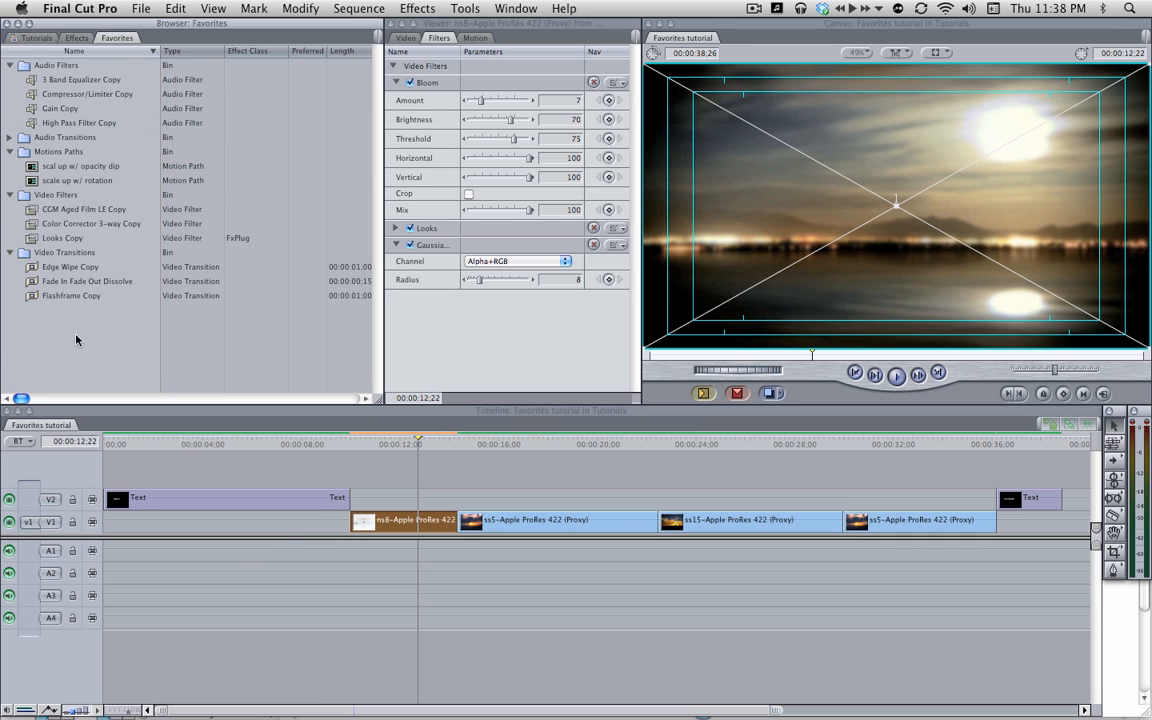
key(super+b)
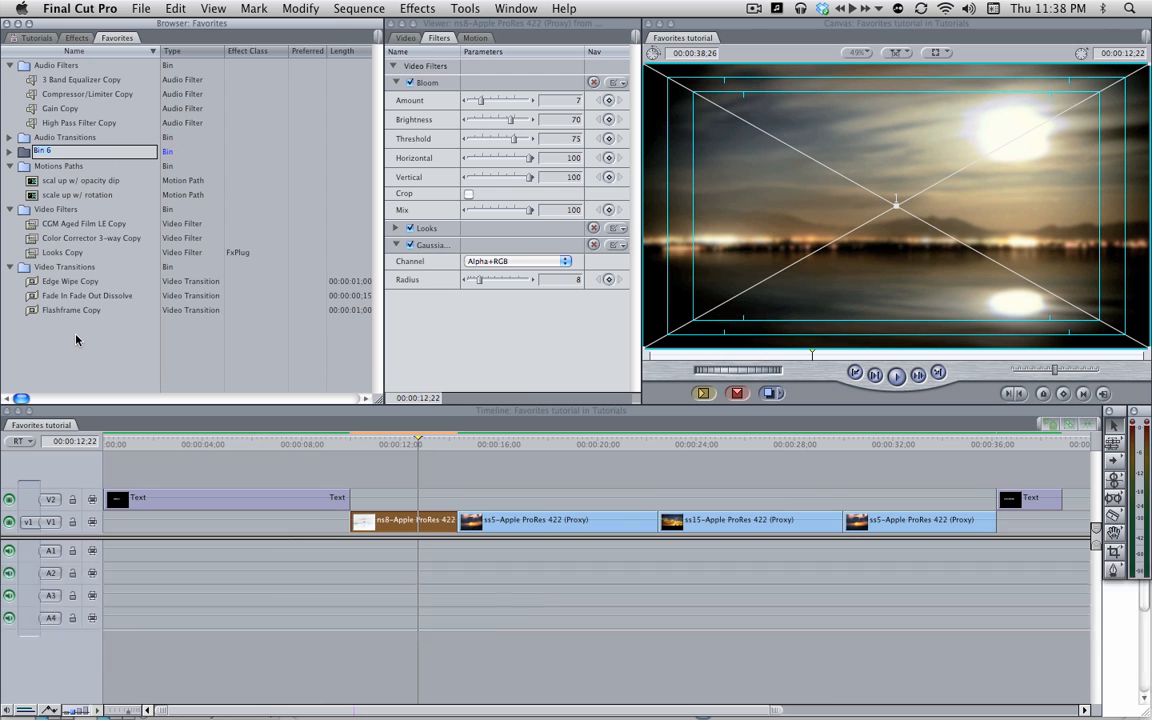
text(Vintage glow)
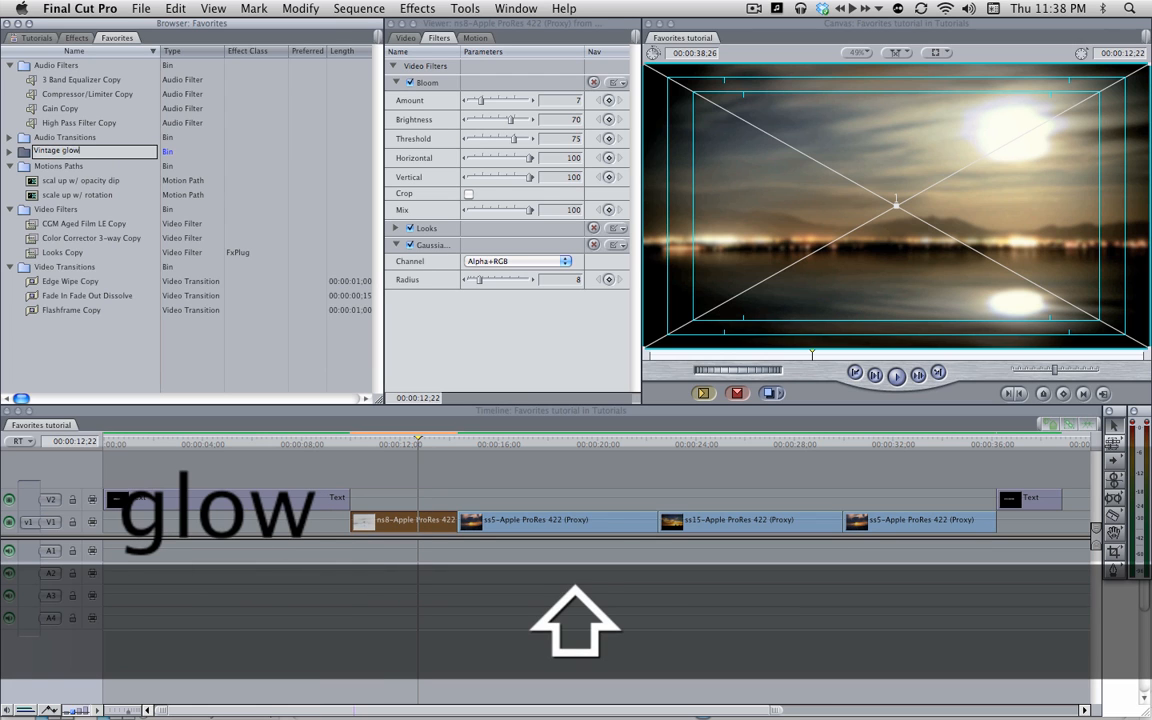
key(Return)
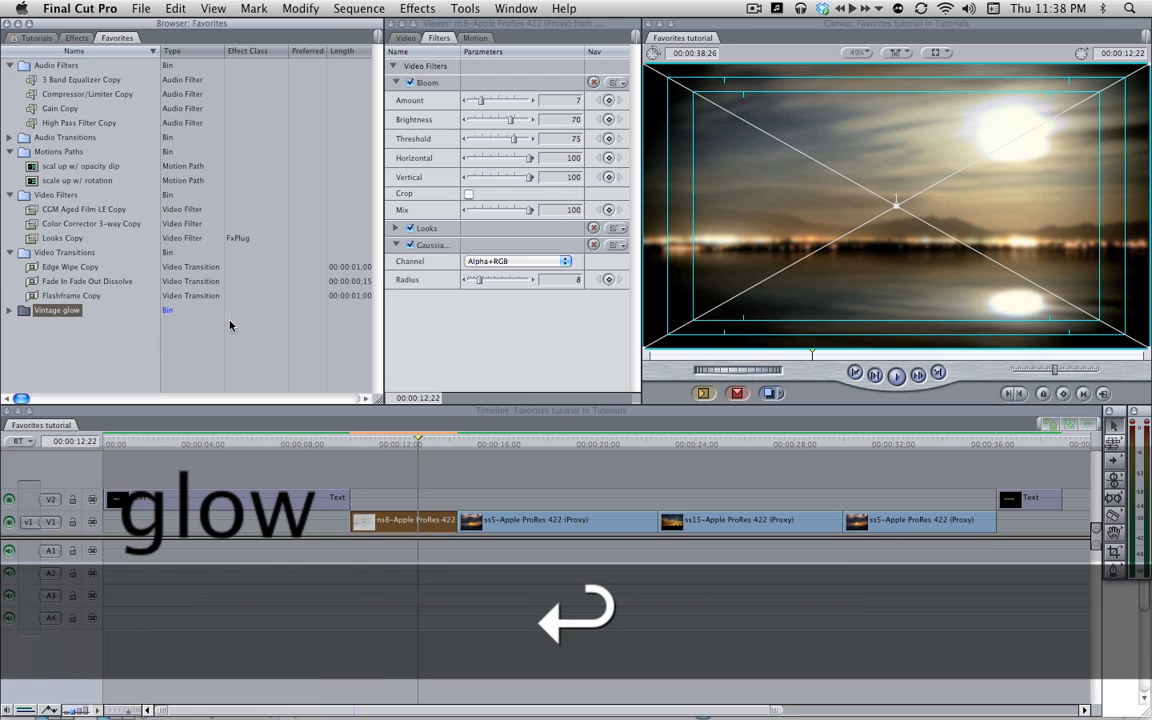
- Save all of the ns8 clip's video filters together into the Vintage glow bin and expand the bin
click(421, 70)
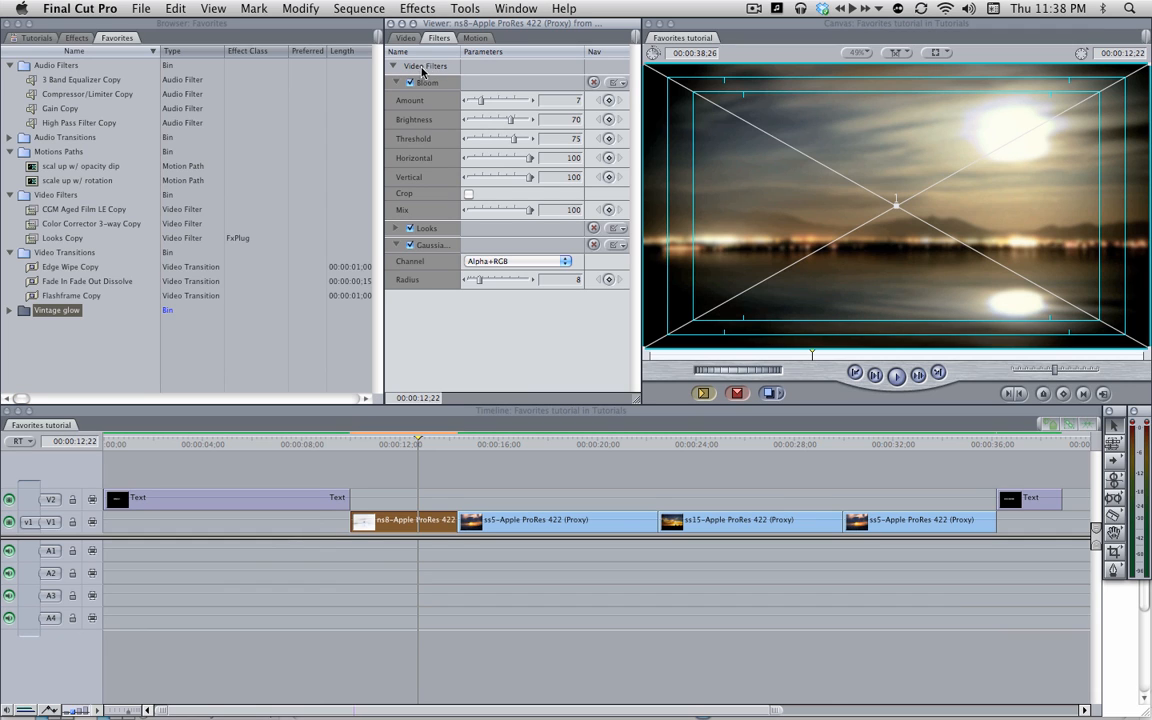
drag(421, 70, 40, 311)
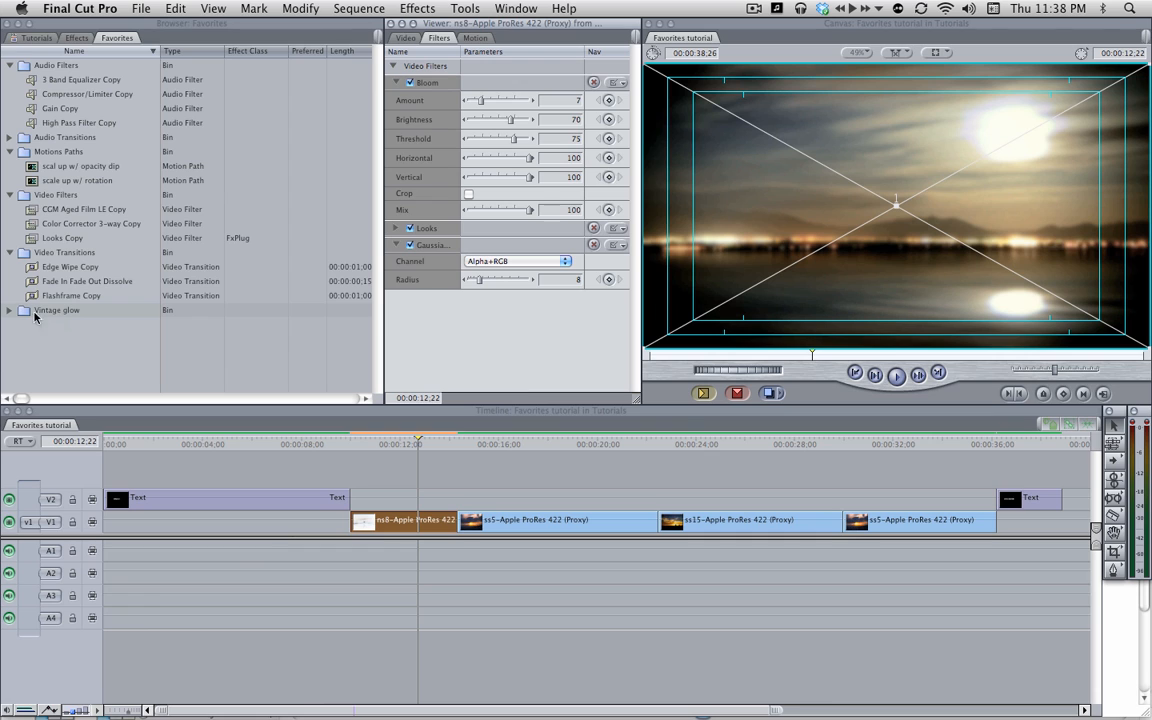
click(9, 310)
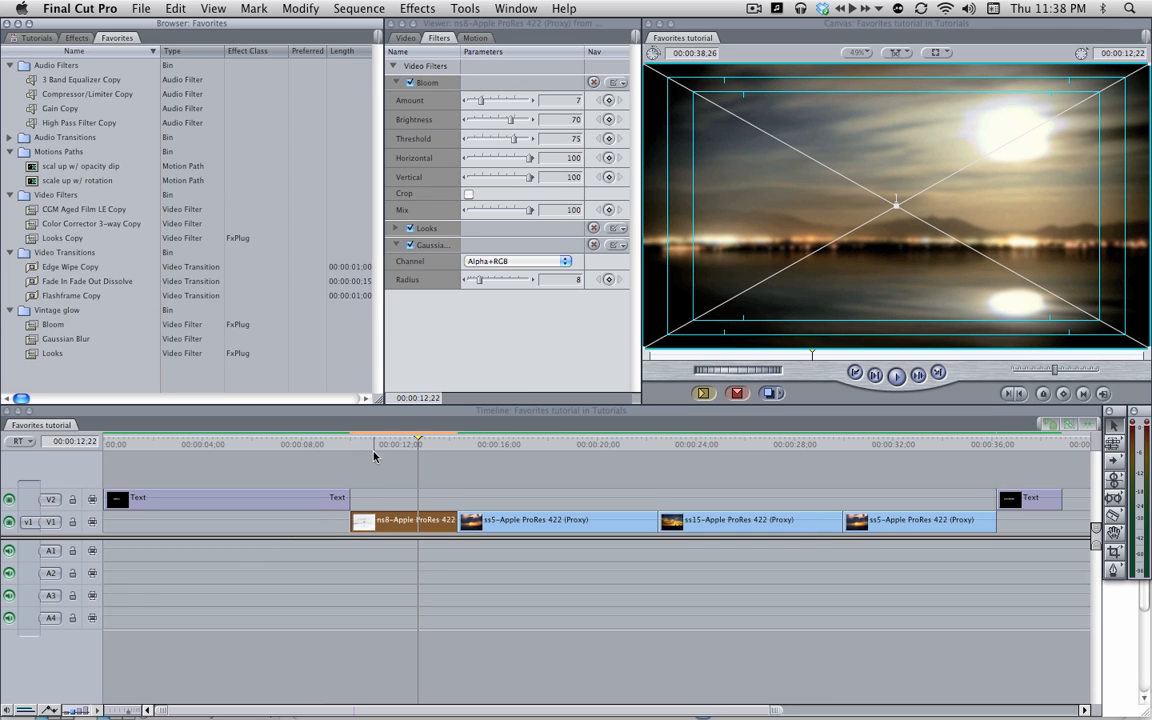
- Load the last ss5 clip on V1 in the Viewer and remove its Basic Motion attributes
click(911, 444)
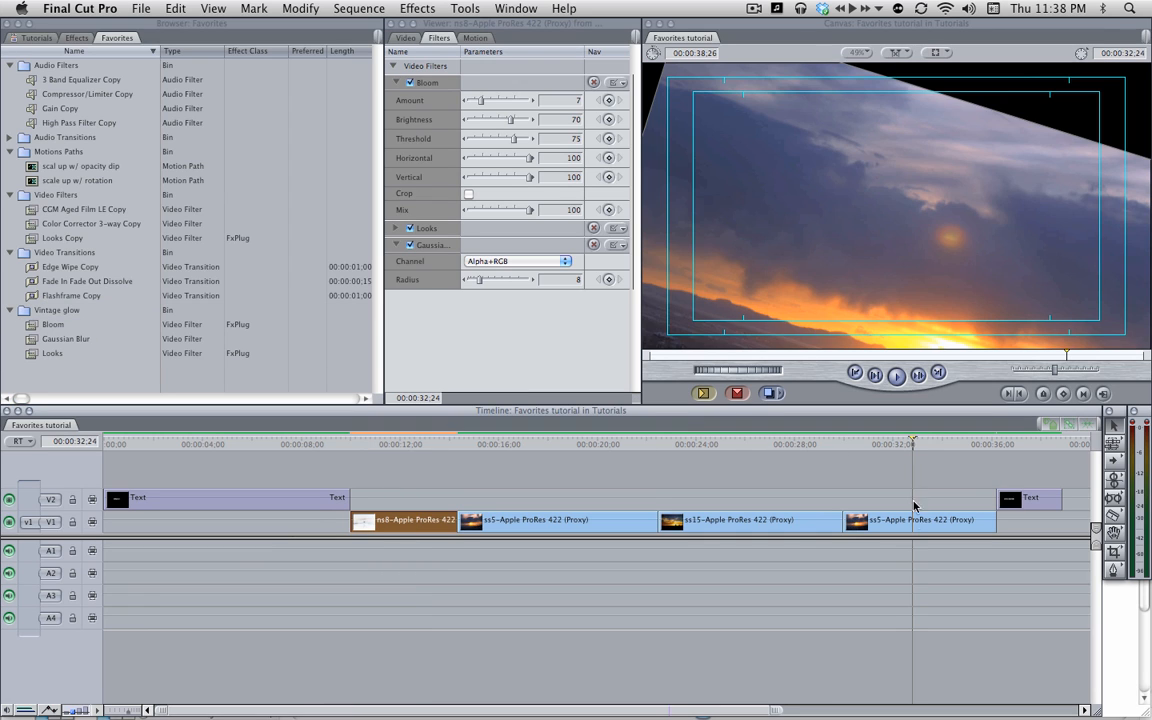
double_click(917, 522)
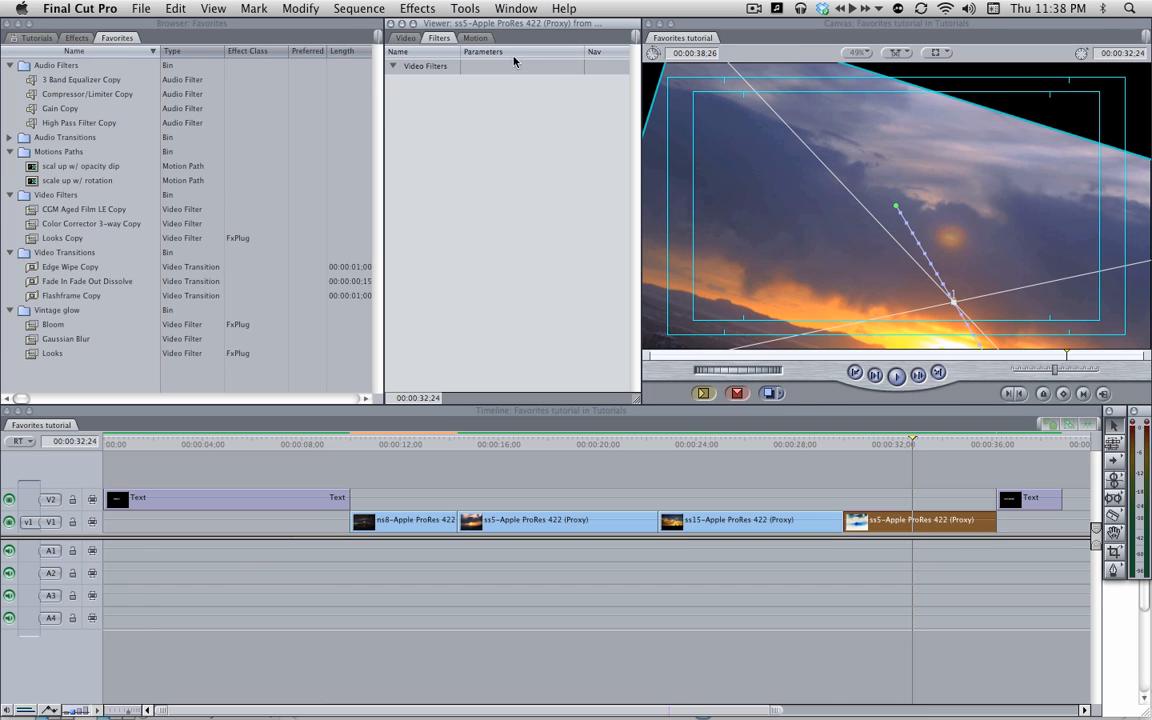
key(super+alt+v)
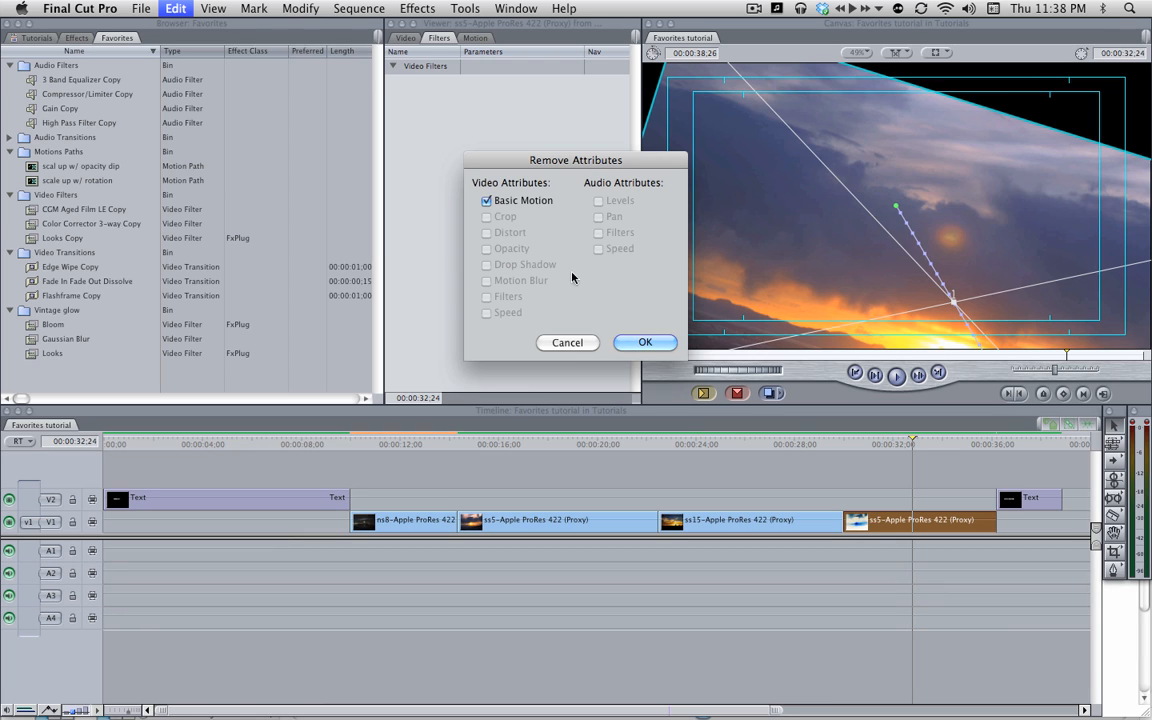
click(657, 346)
- Apply the whole Vintage glow bin to the last ss5 clip and move the playhead to 00:00:03;01
drag(912, 440, 908, 447)
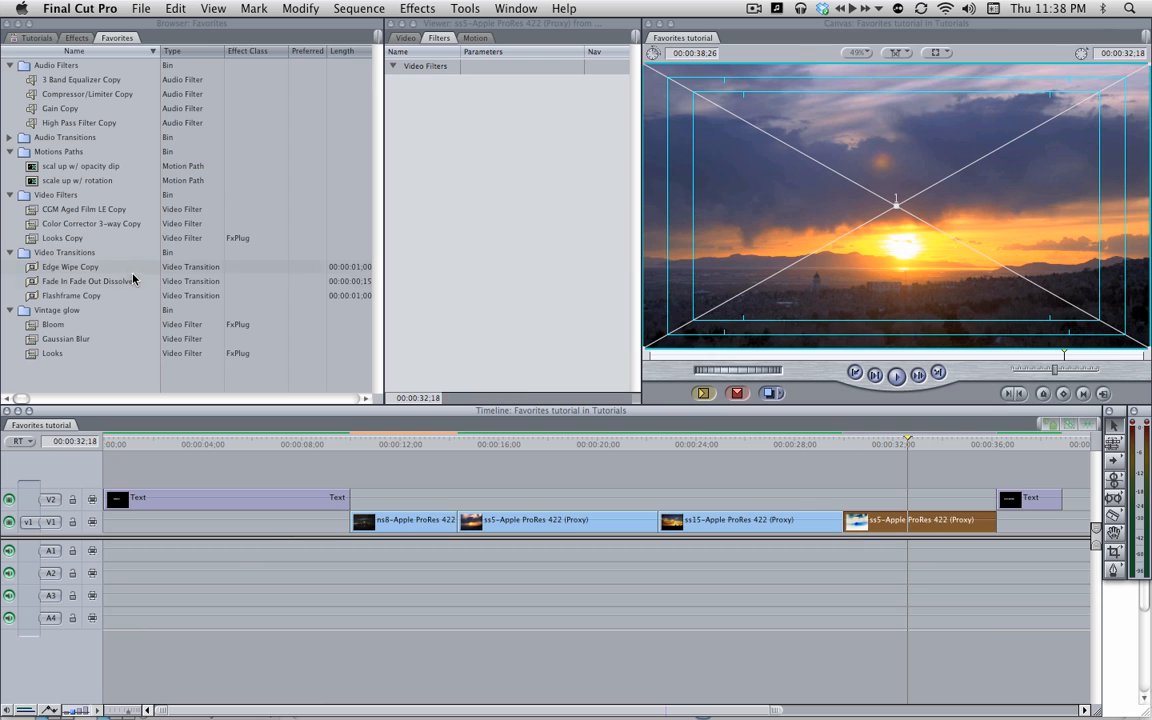
drag(57, 310, 885, 527)
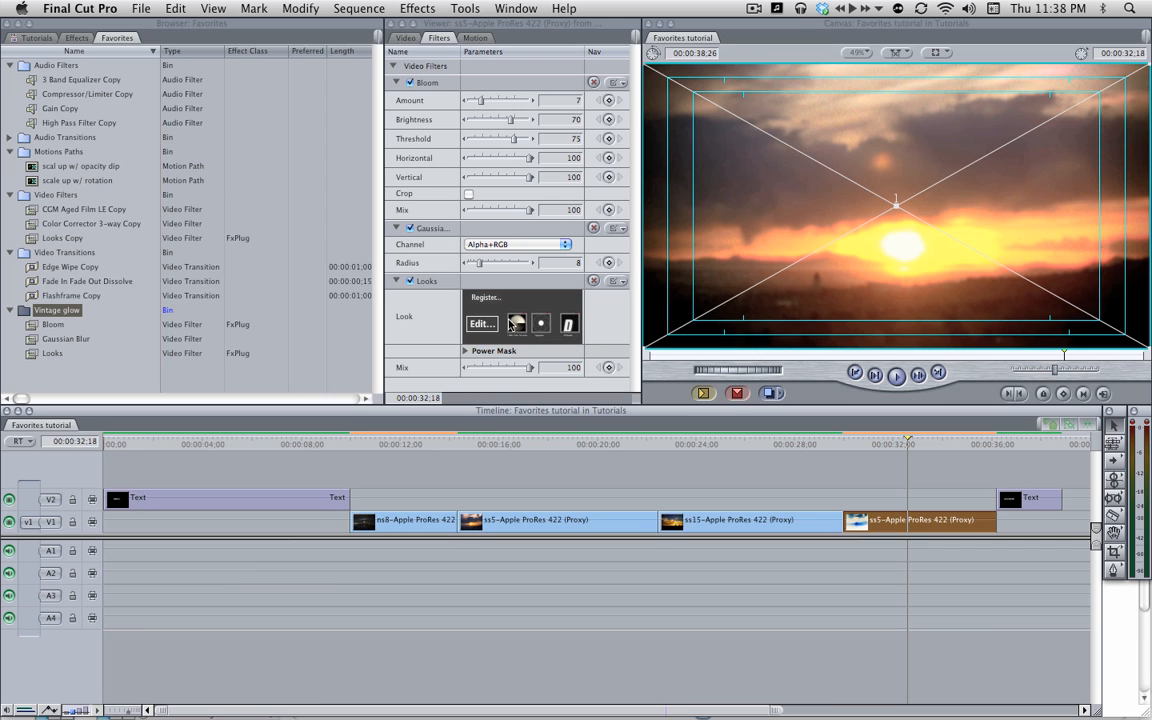
click(178, 444)
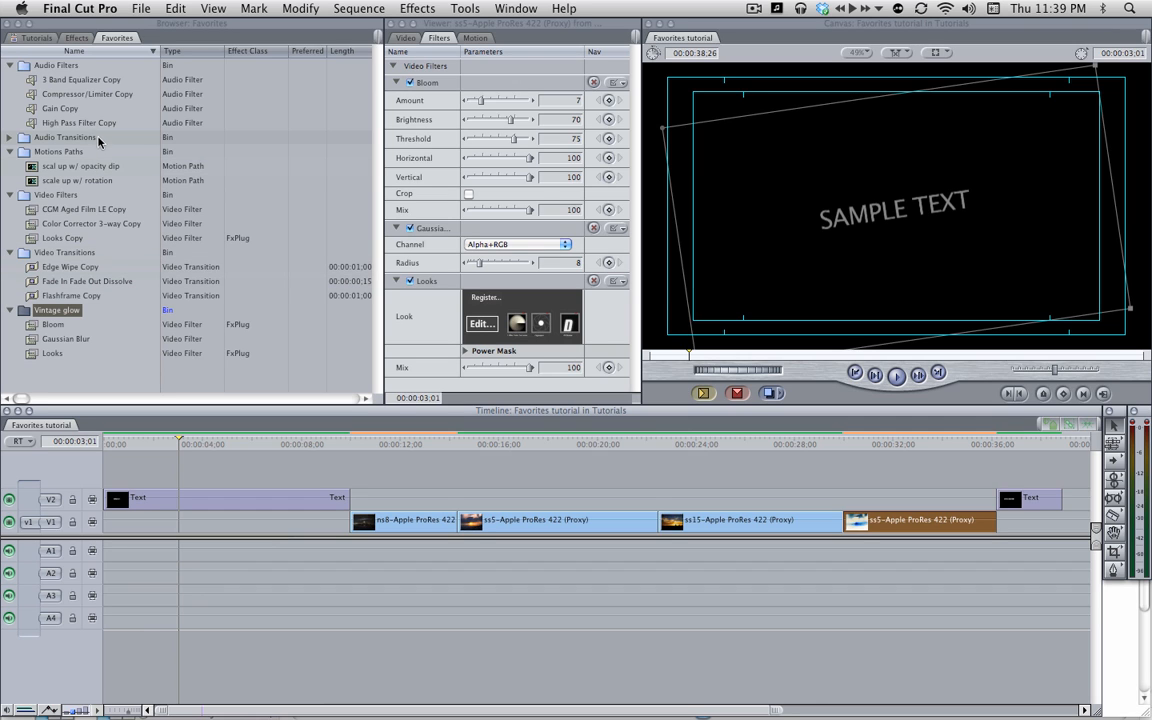
- Expand Audio Transitions in both Favorites and Effects to examine their contents, and return to Favorites
click(14, 136)
click(76, 38)
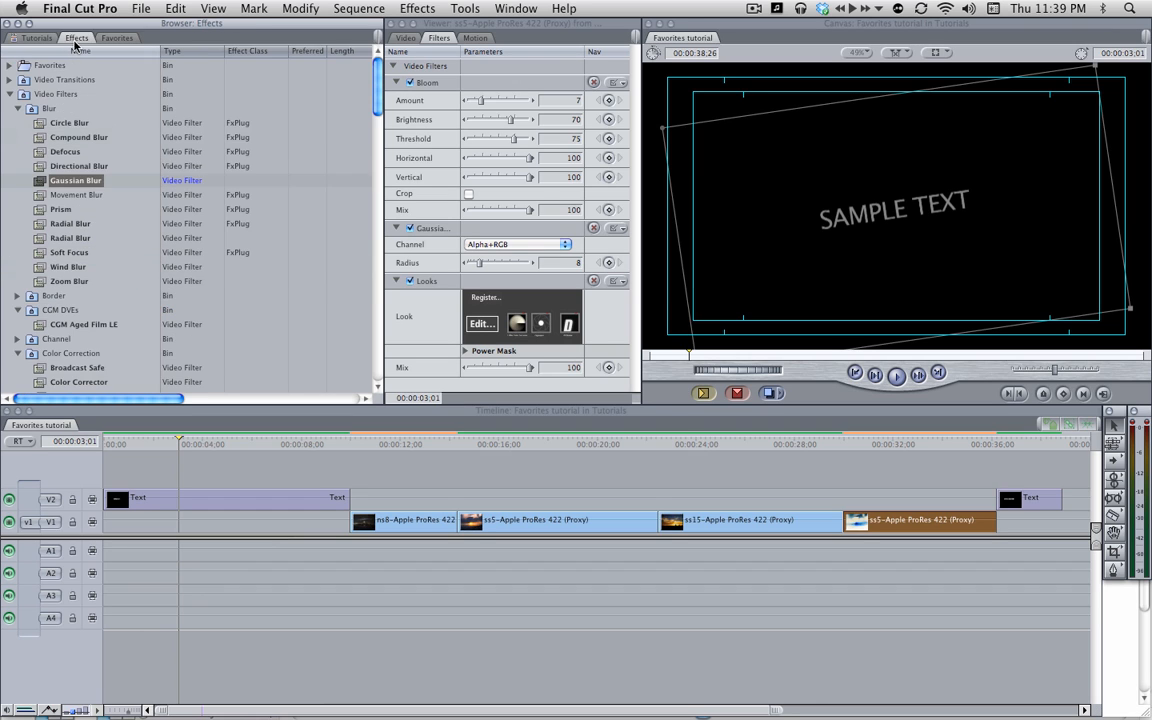
scroll(63, 163, down, 12)
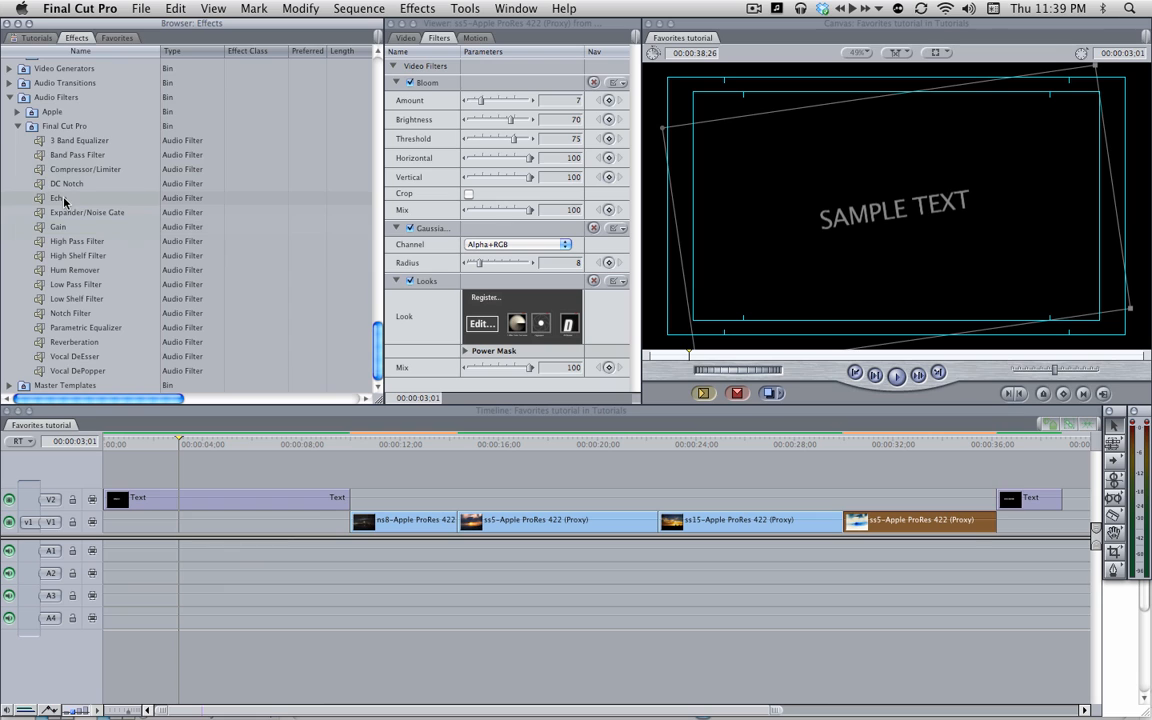
click(10, 83)
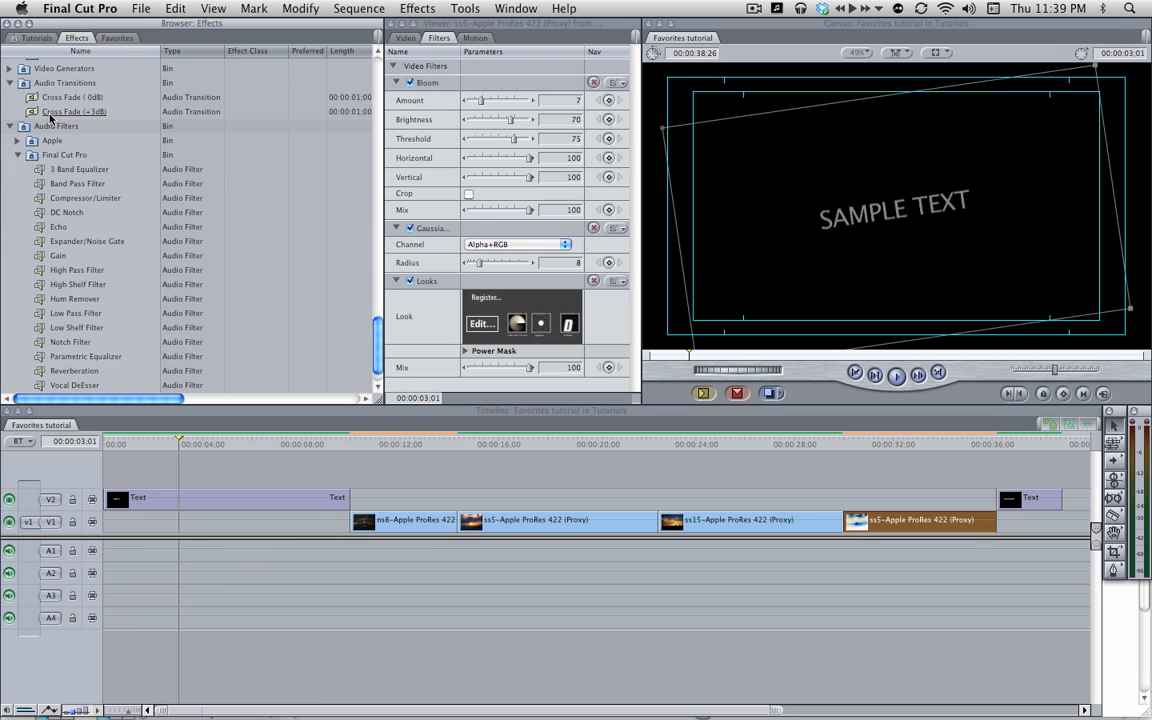
click(117, 39)
click(76, 377)
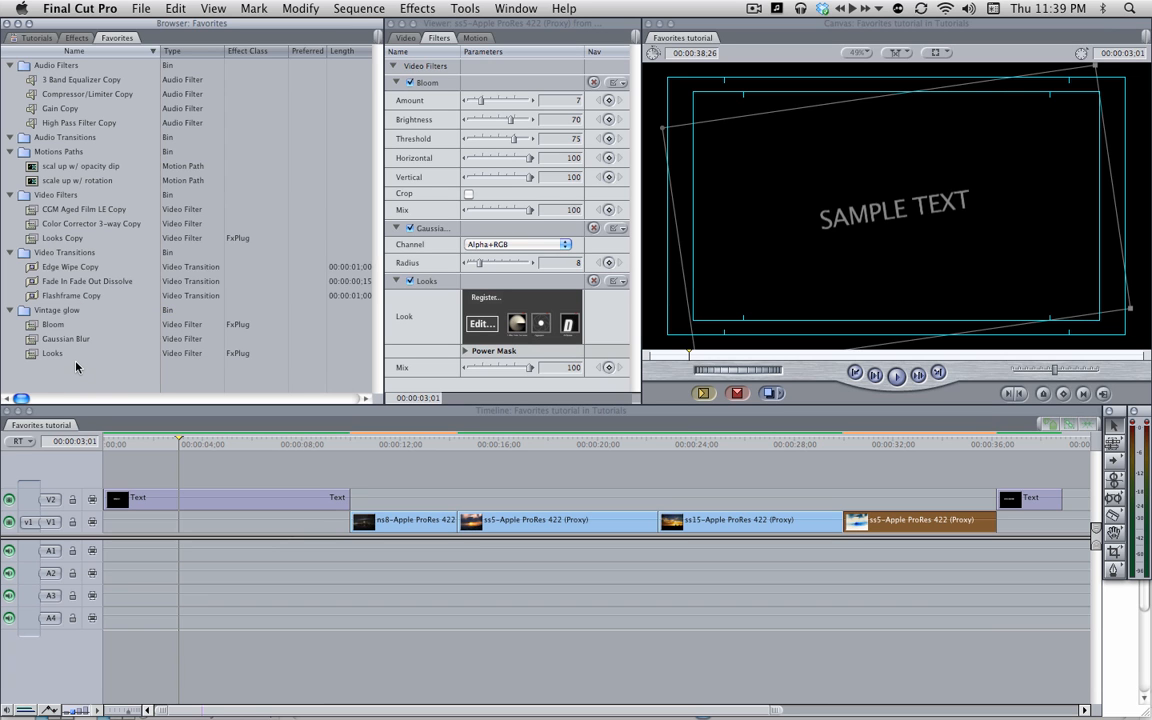
- Switch to Chrome and view the upper part of the Free Magic Bullet Looks presets page
key(super+Tab)
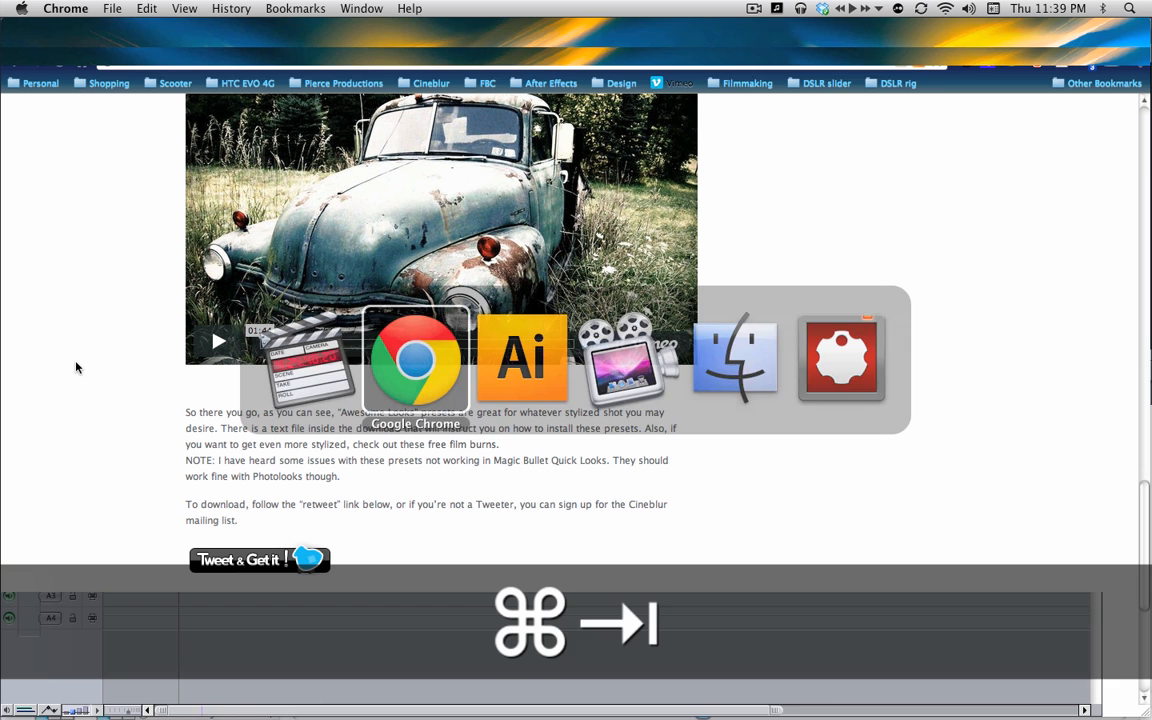
scroll(106, 364, up, 10)
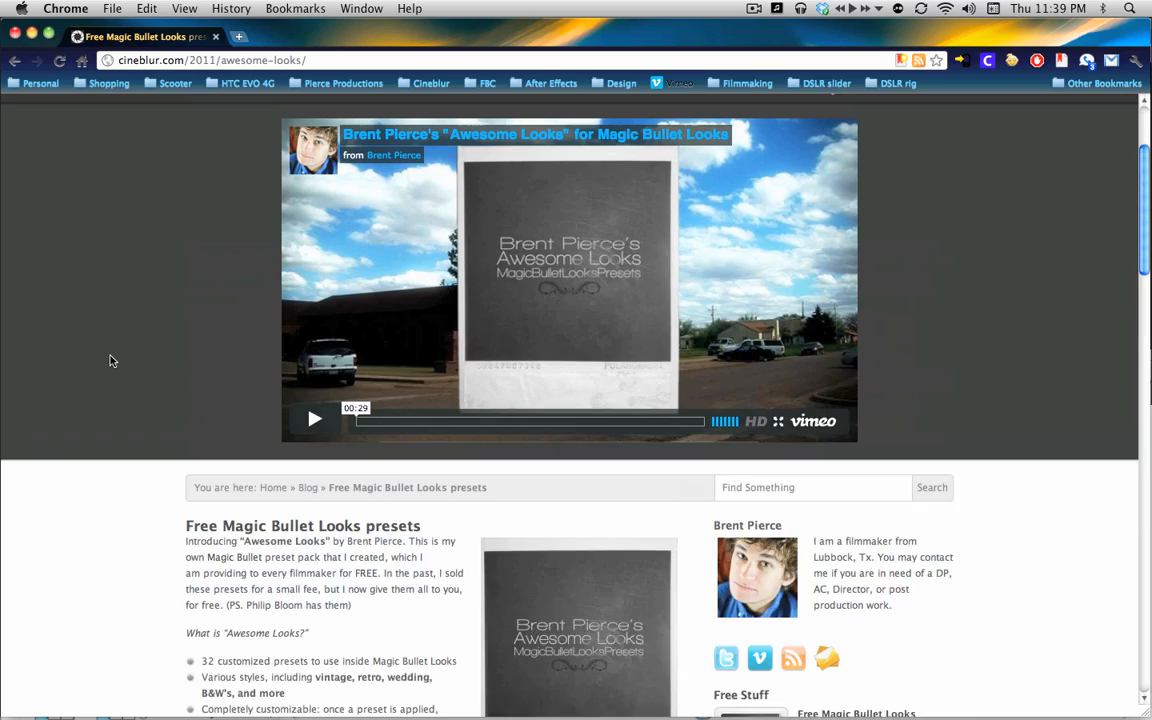
scroll(113, 351, down, 5)
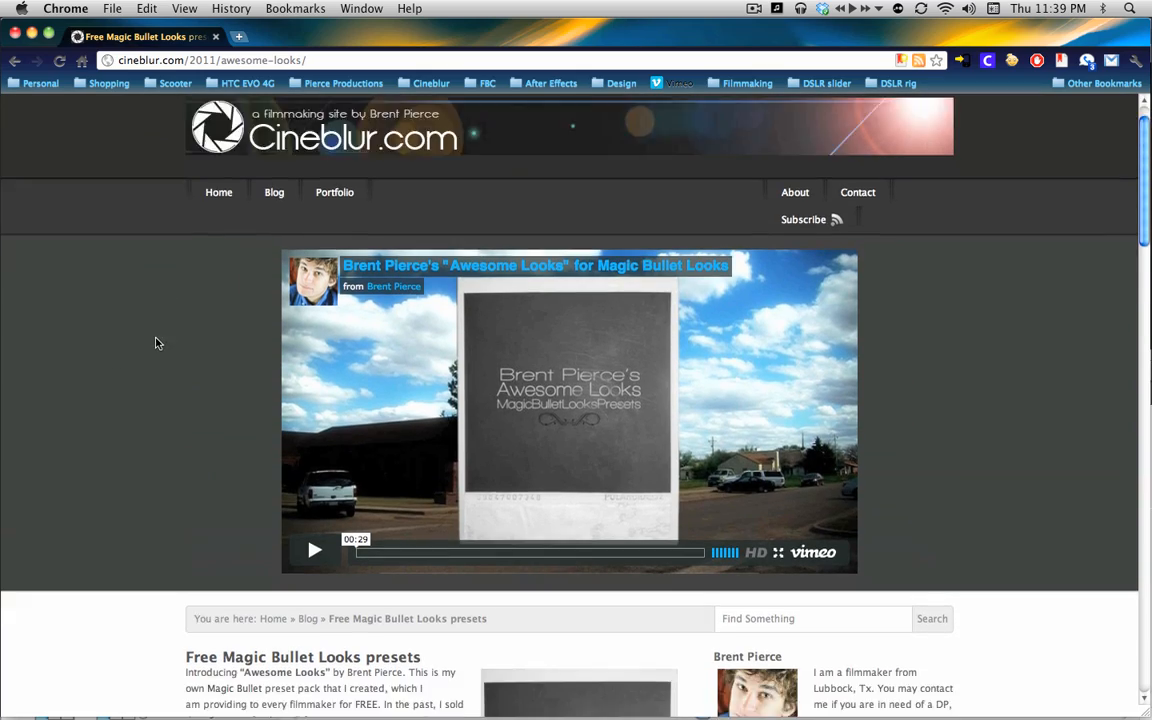
scroll(137, 341, down, 3)
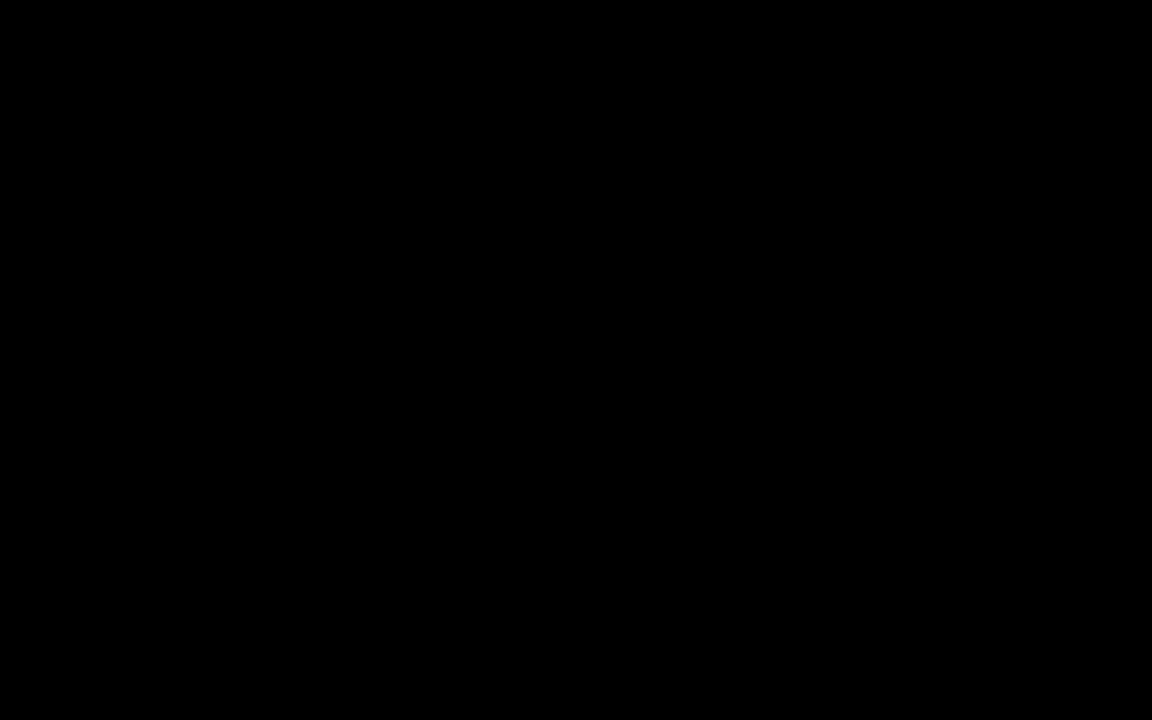